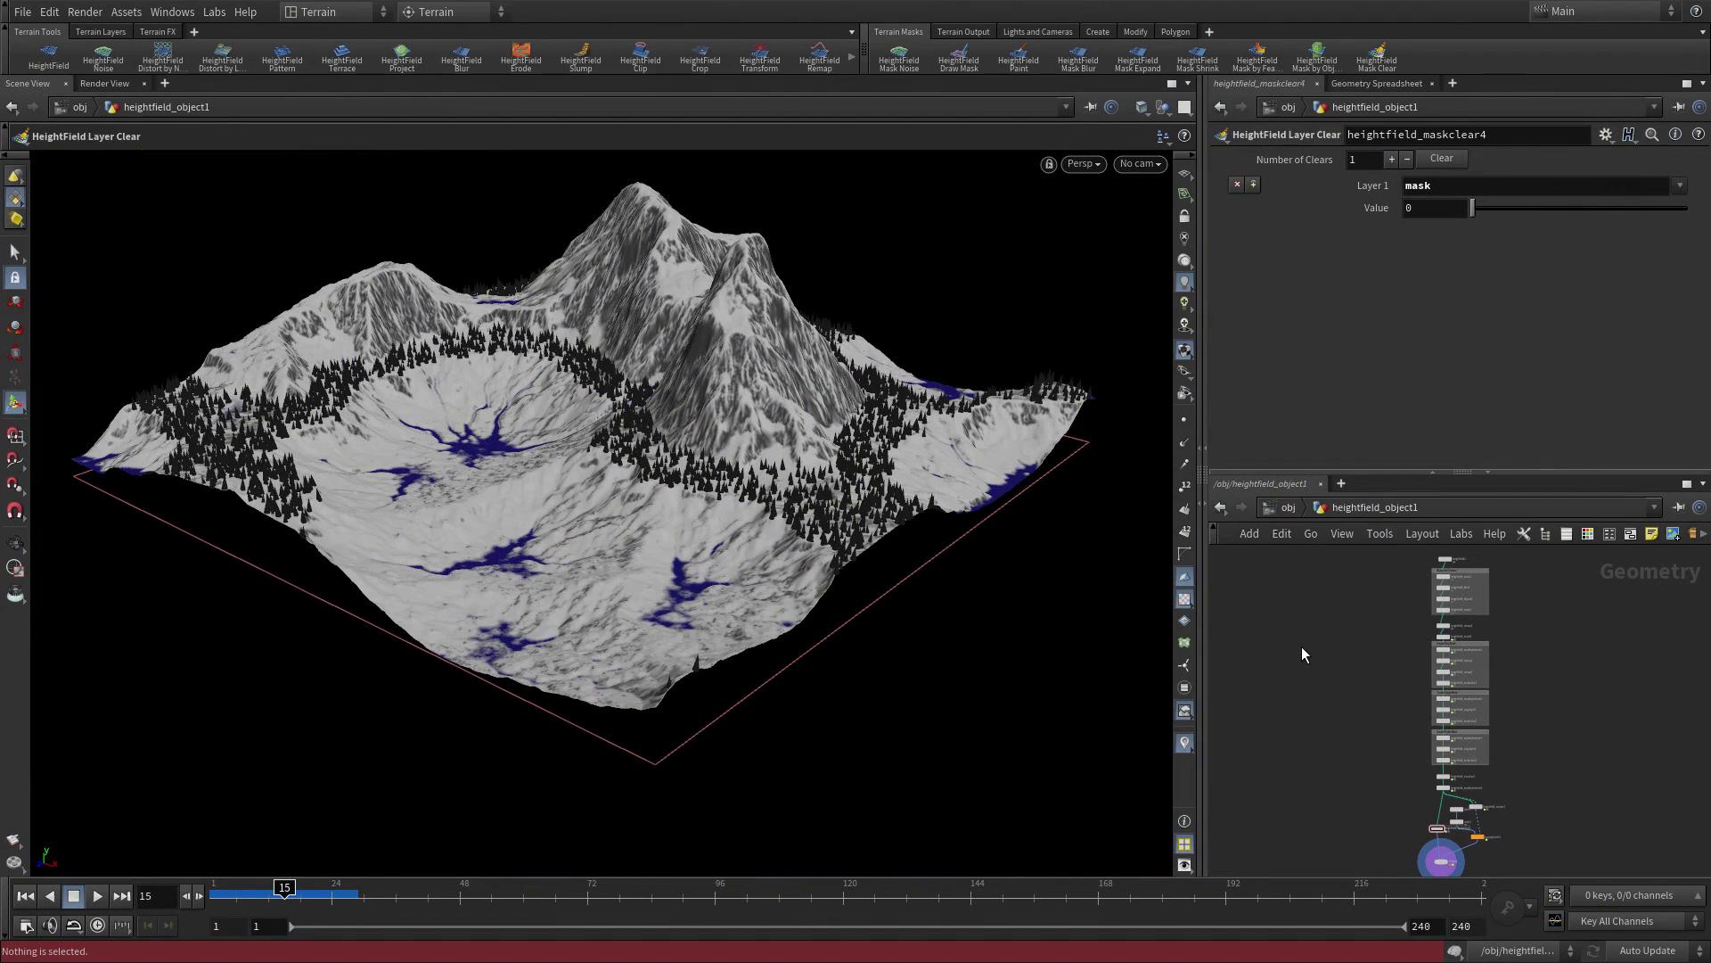
Select every node in the terrain network and collapse them into a subnetwork.
{"action": "key", "text": "ctrl+a"}
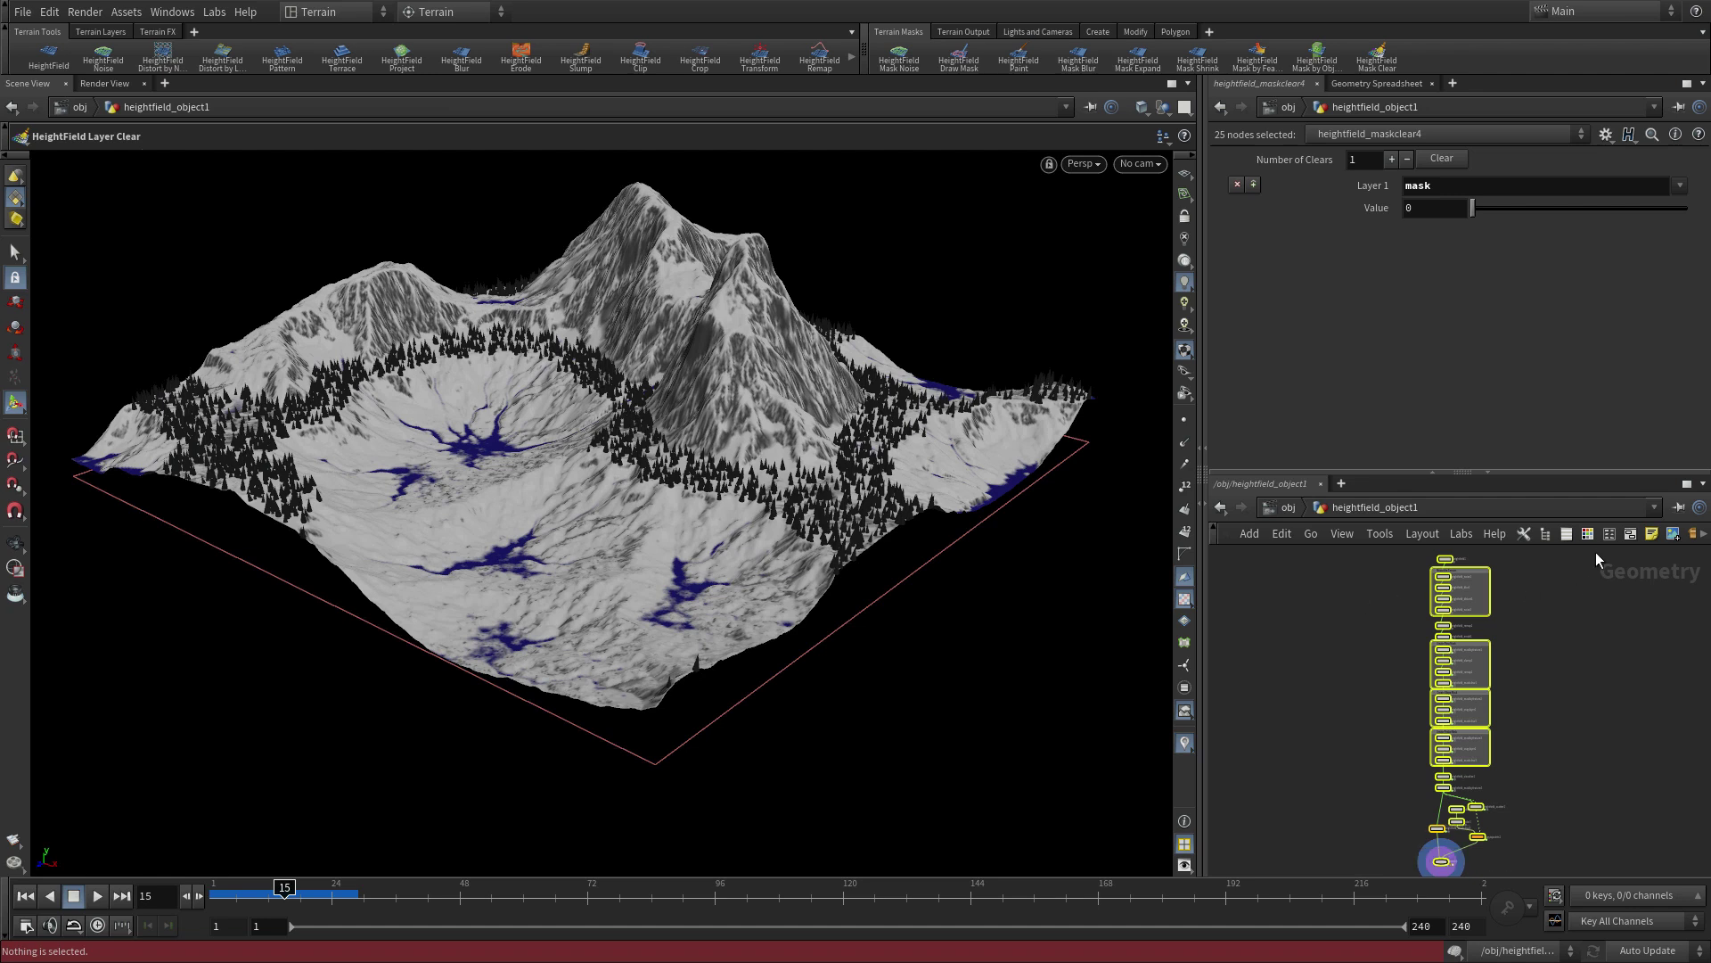
{"action": "left_click", "coordinate": [1703, 533]}
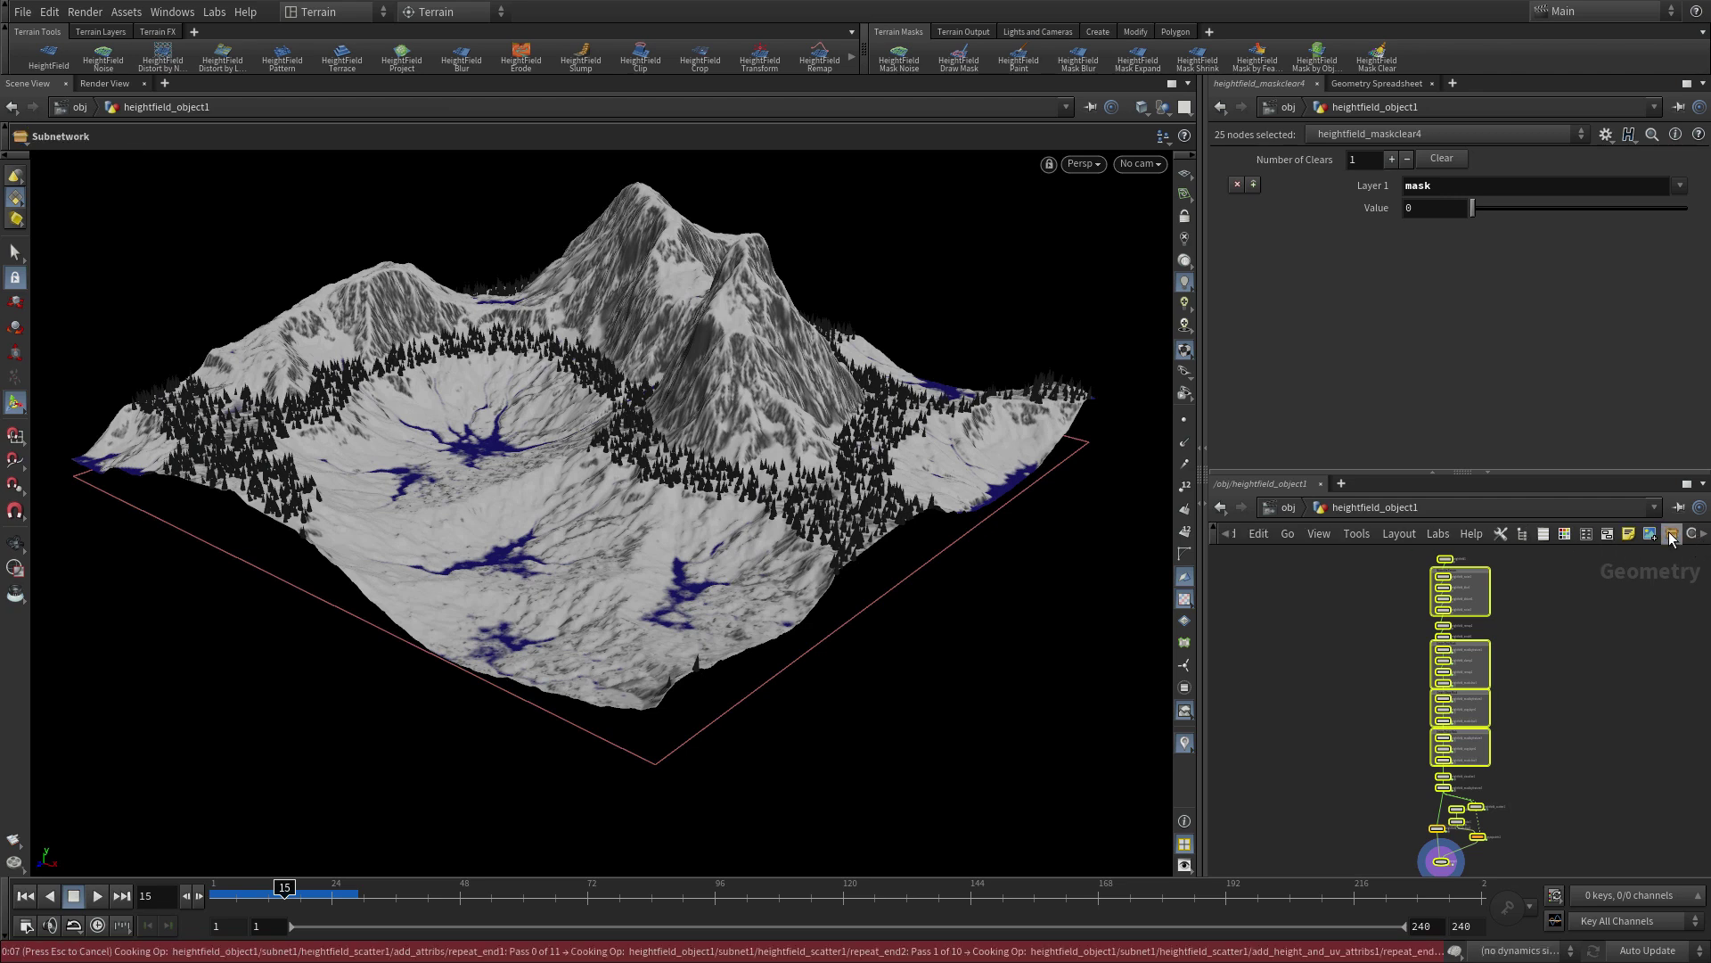
{"action": "left_click", "coordinate": [1671, 533]}
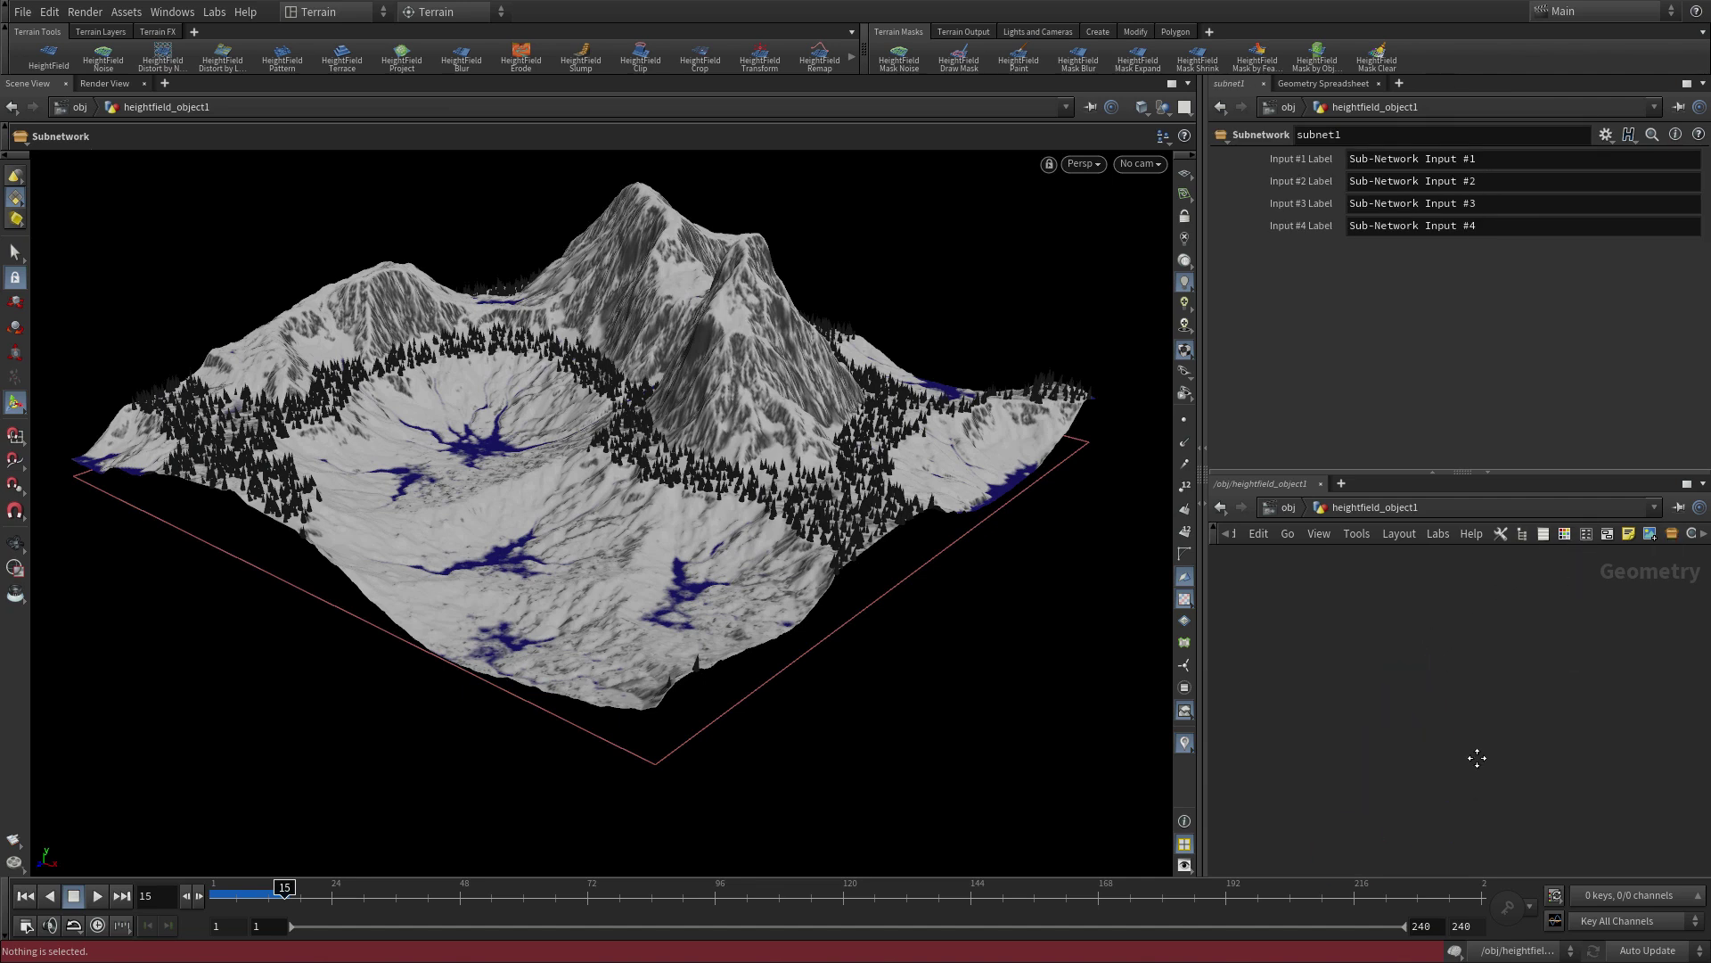
{"action": "key", "text": "h"}
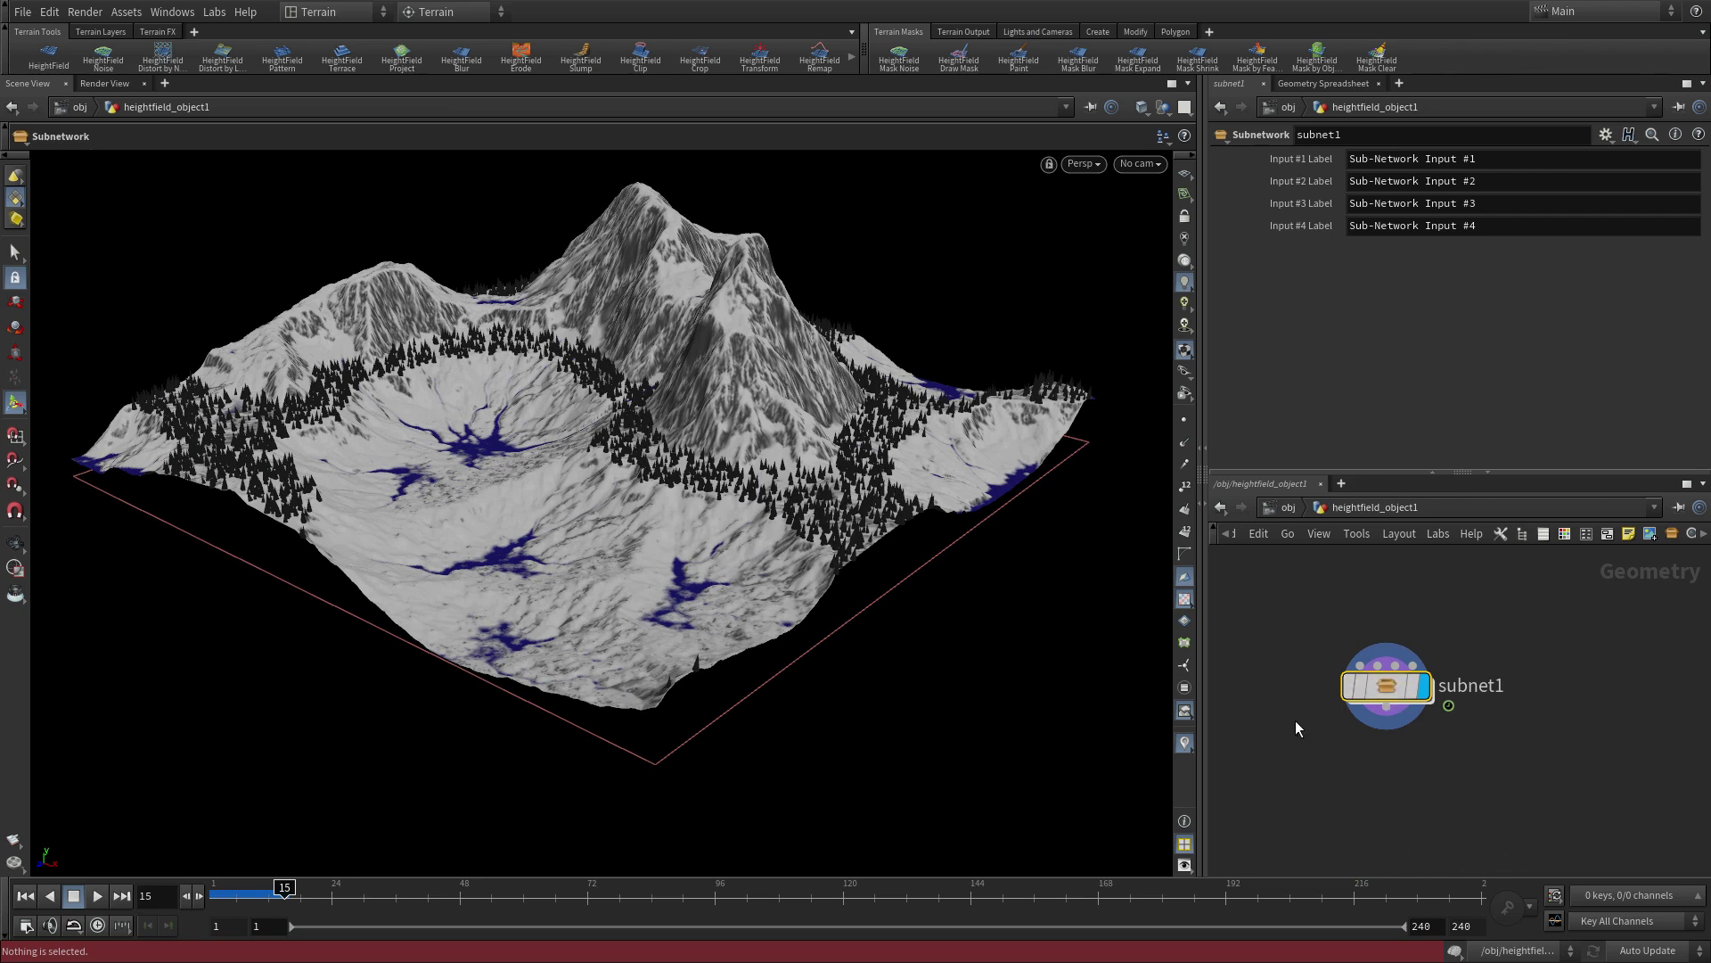
Rename the subnet1 node to terrain.
{"action": "double_click", "coordinate": [1476, 687]}
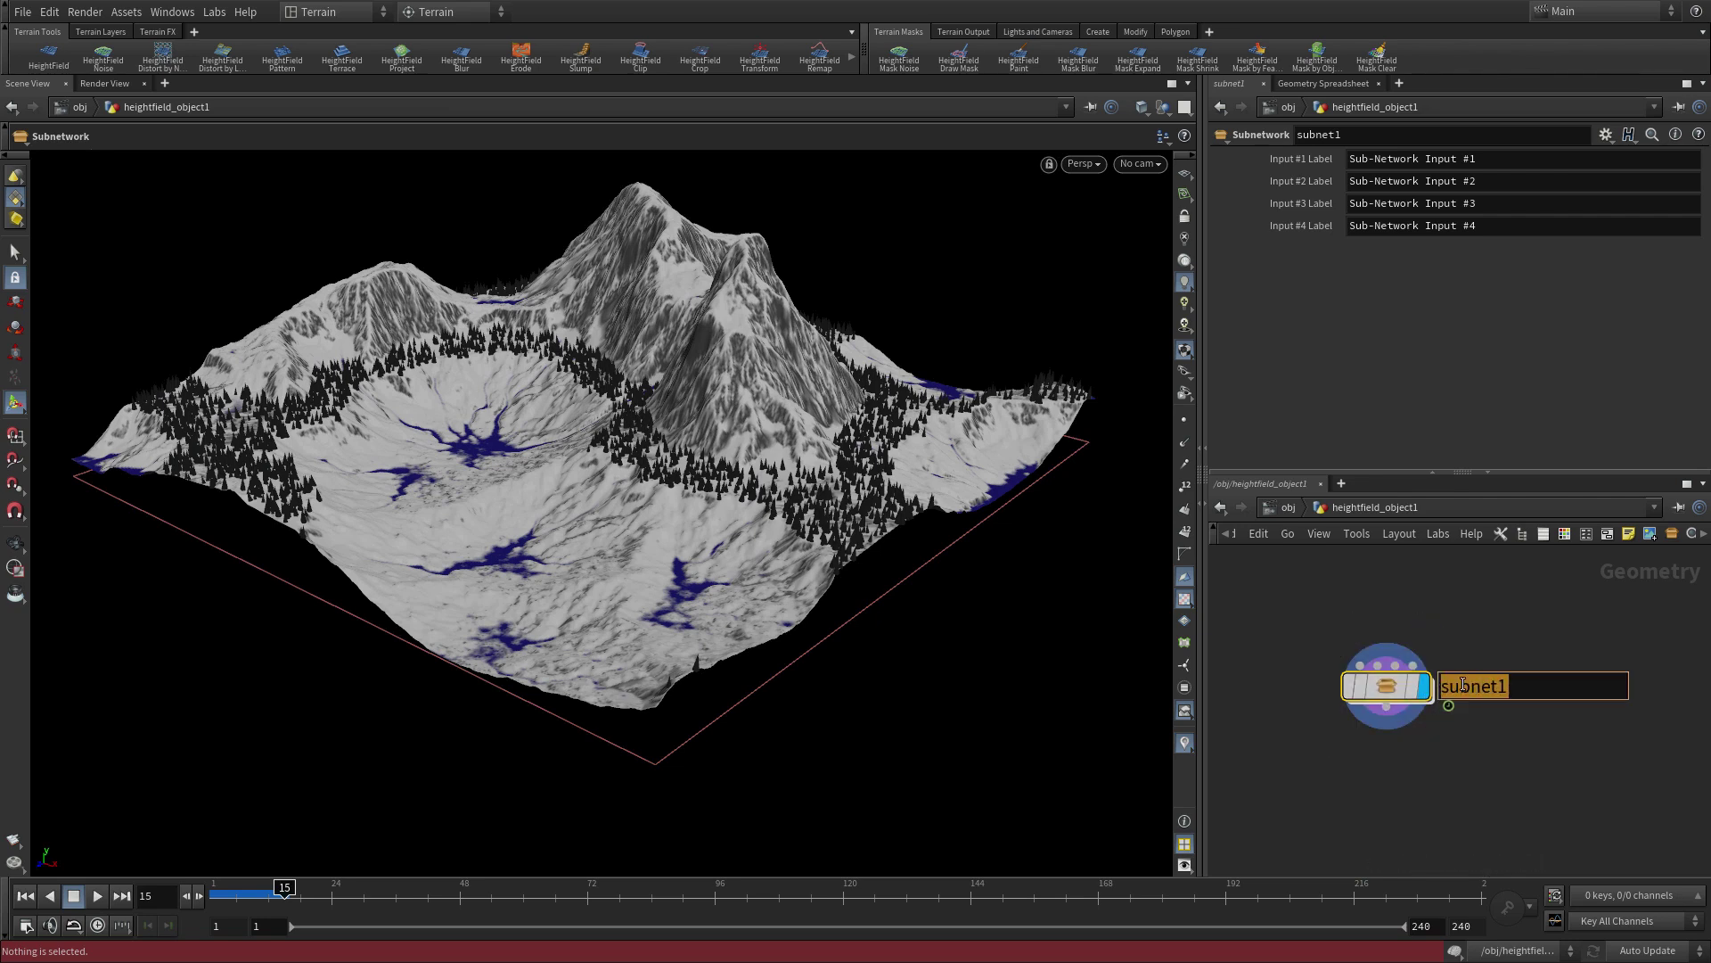
{"action": "type", "text": "terrain"}
{"action": "key", "text": "Return"}
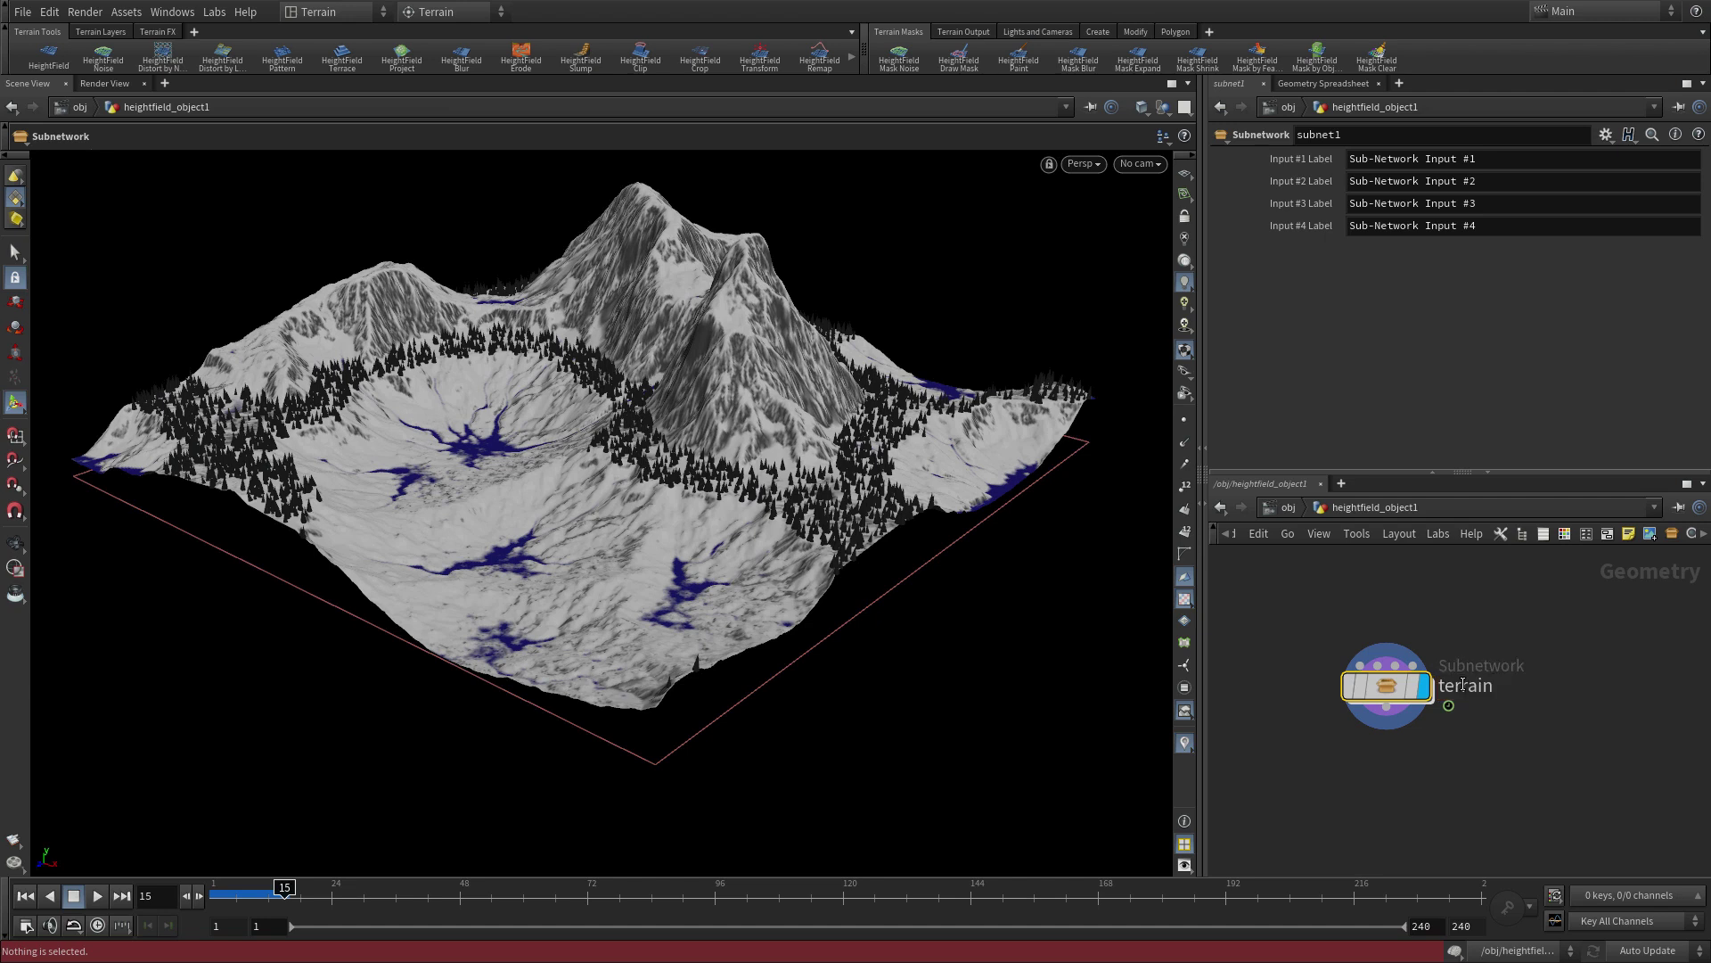
Create a new digital asset from the terrain node without version or branch.
{"action": "right_click", "coordinate": [1396, 692]}
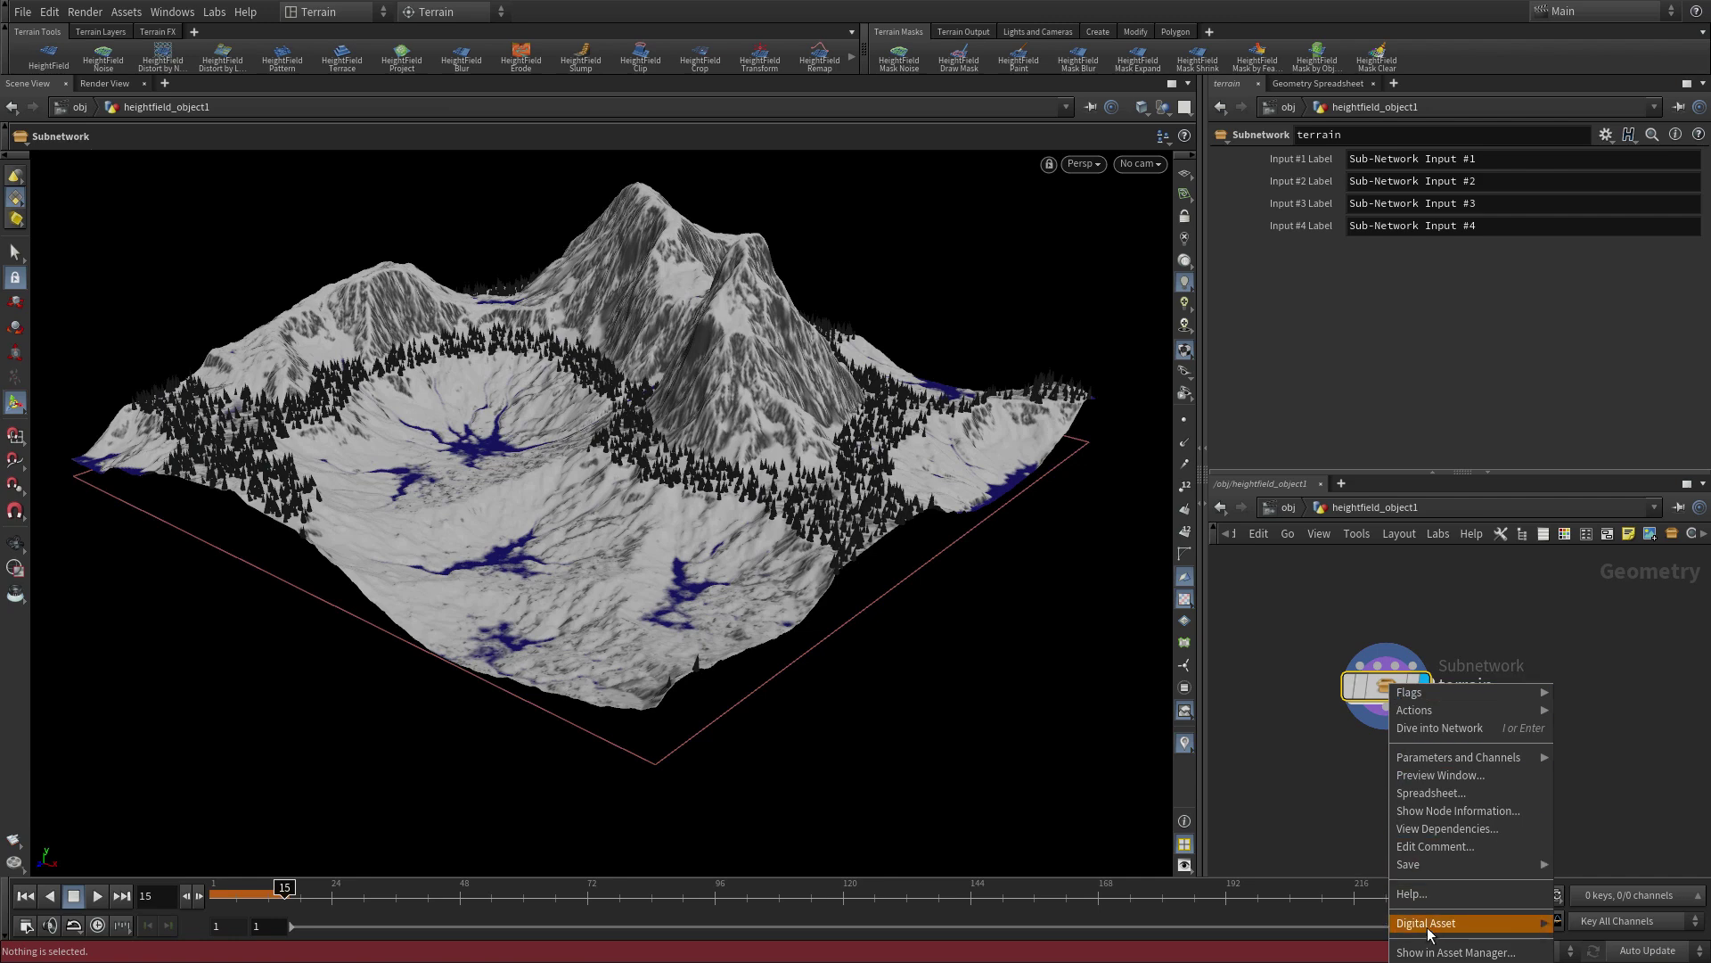
{"action": "mouse_move", "coordinate": [1479, 923]}
{"action": "left_click", "coordinate": [1566, 927]}
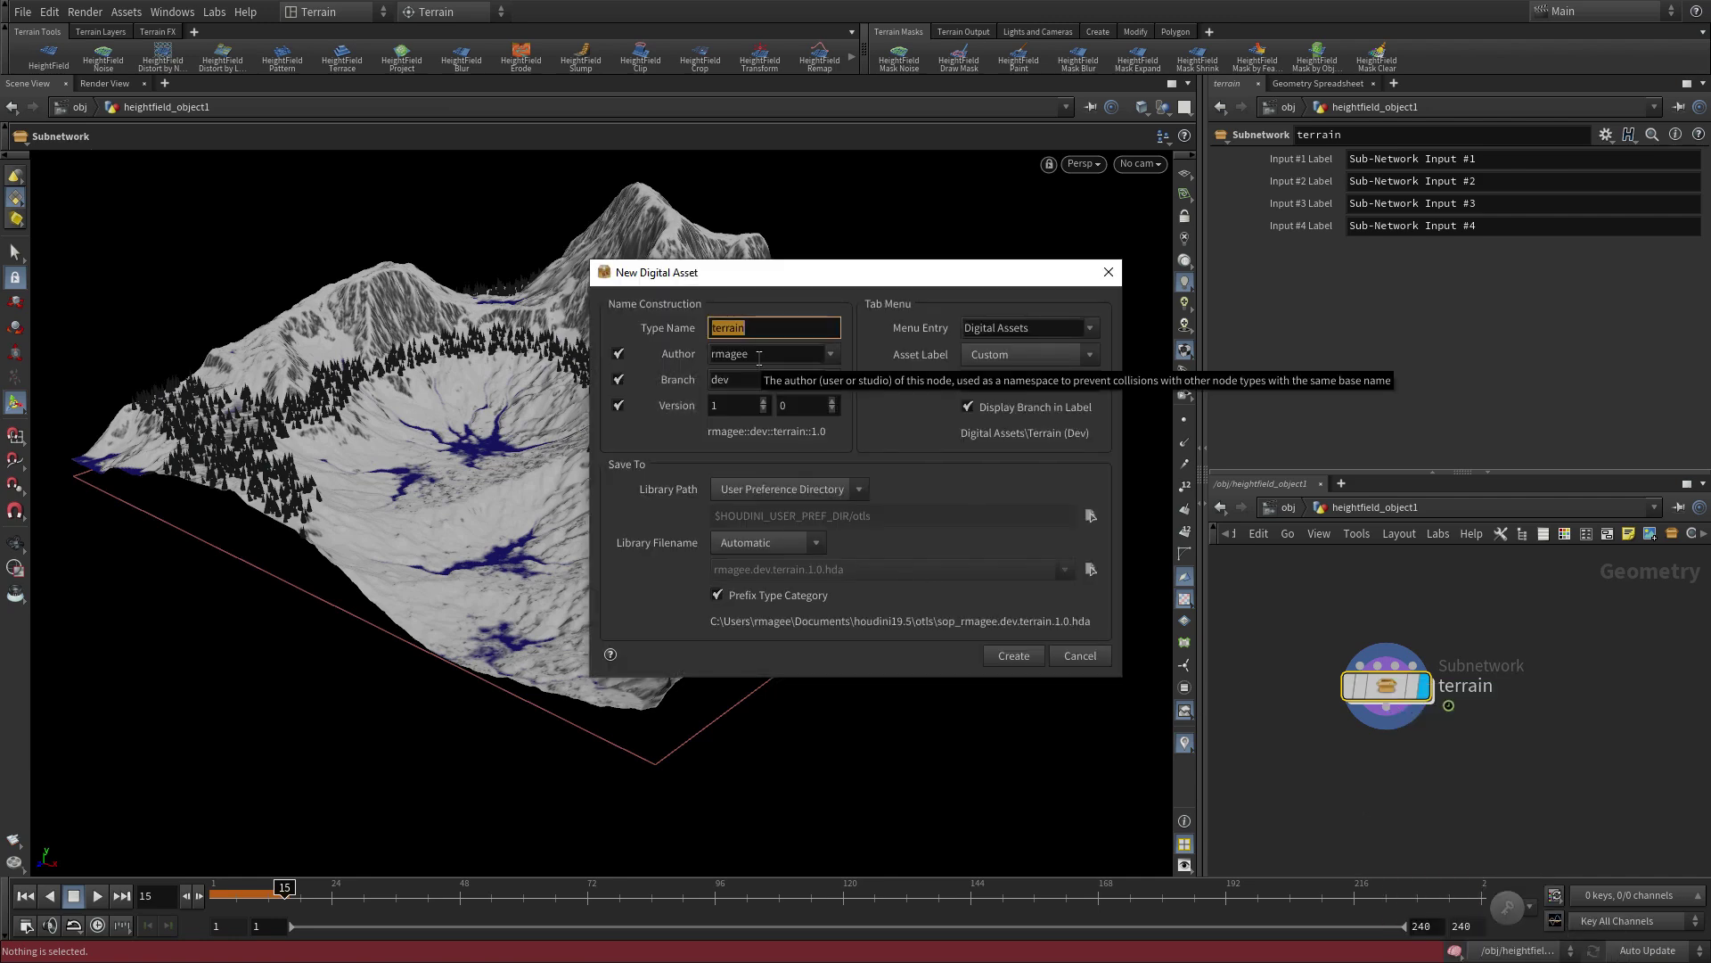
{"action": "left_click", "coordinate": [618, 408]}
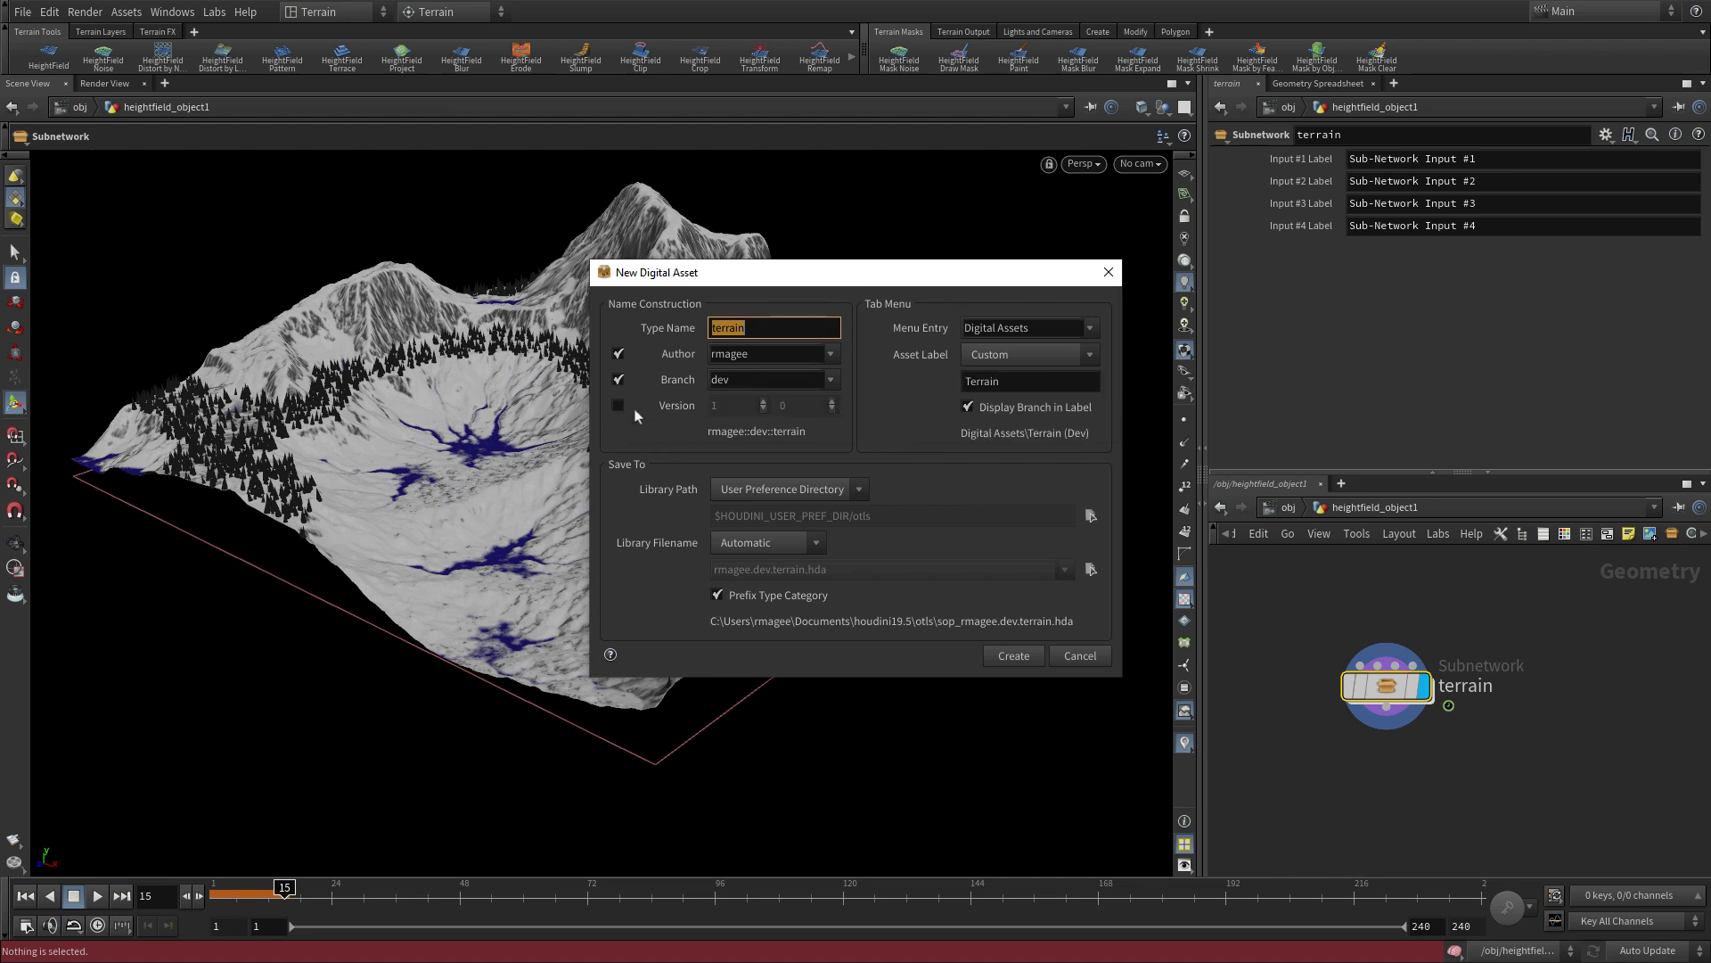
{"action": "left_click", "coordinate": [617, 378]}
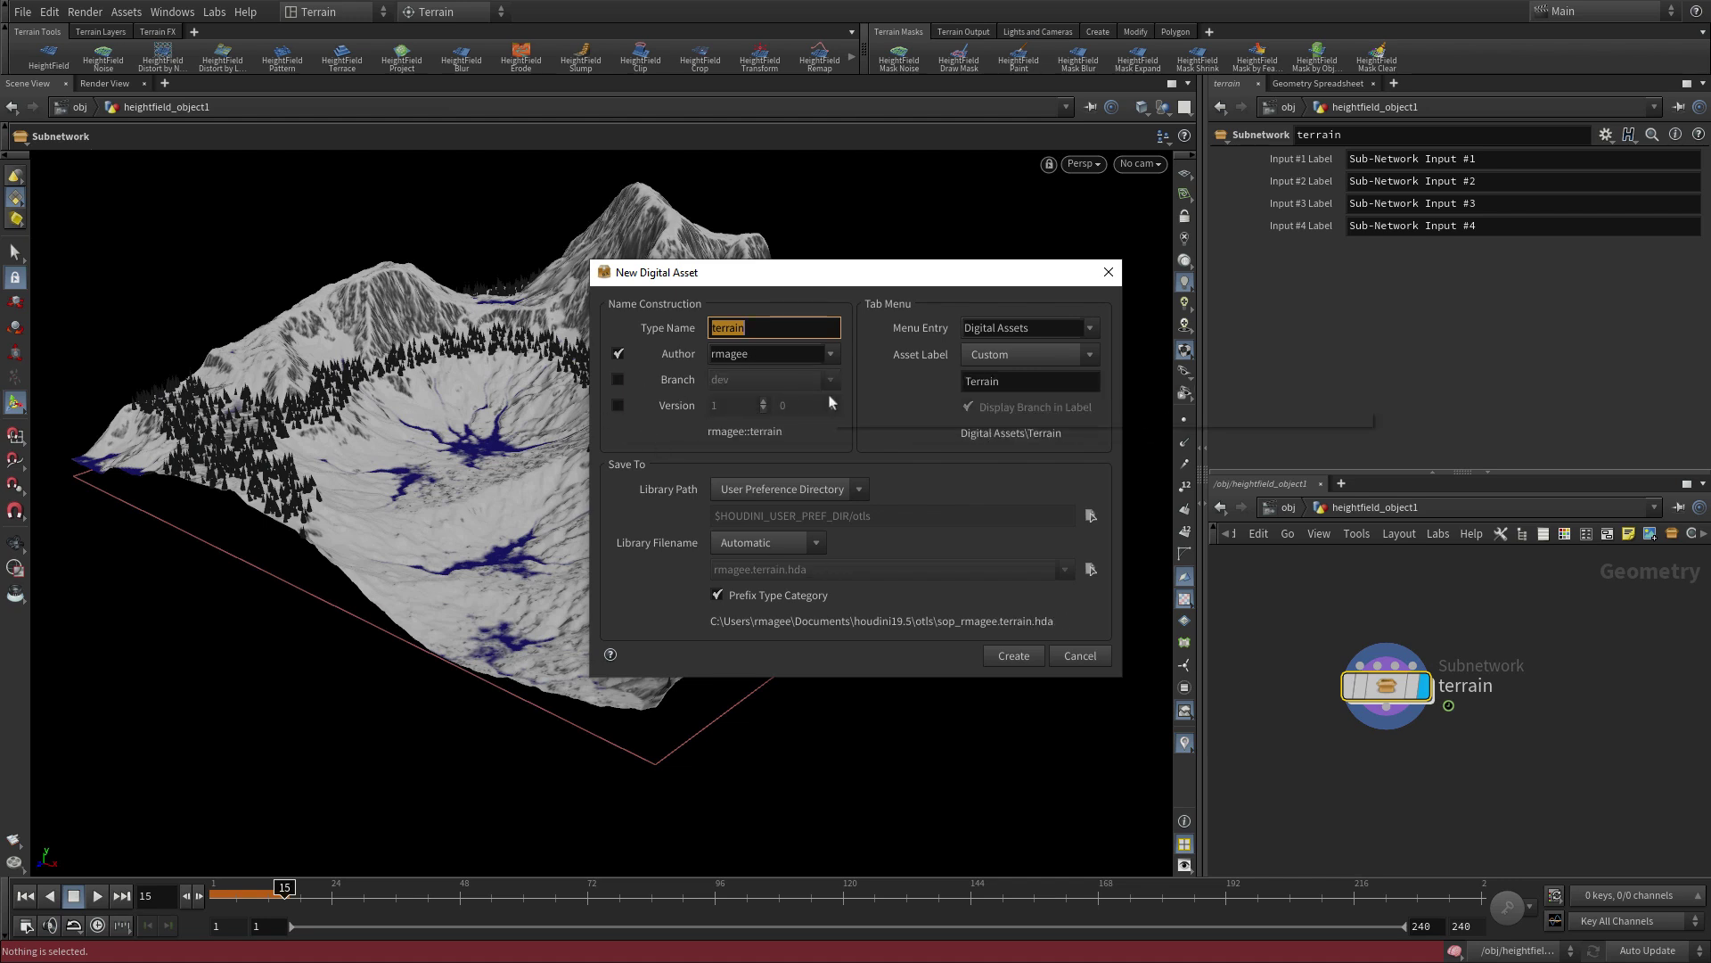
Set the asset's Library Path to Hip File Directory and Library Filename to Node Name.
{"action": "left_click", "coordinate": [787, 490]}
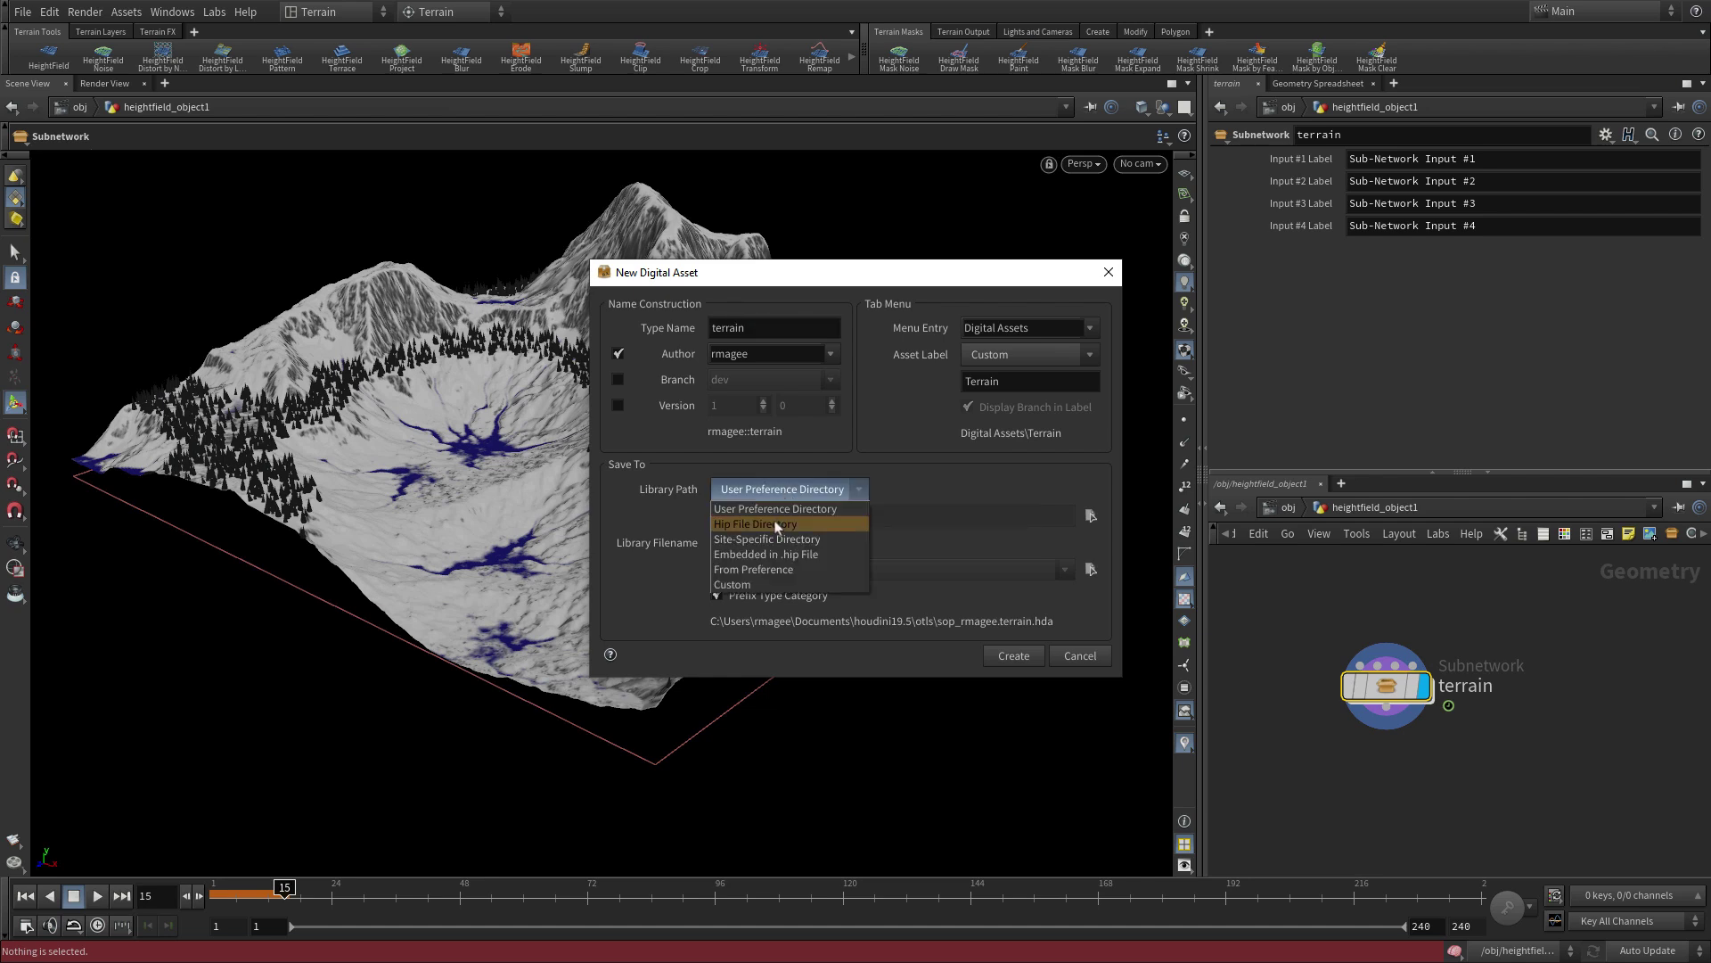
{"action": "left_click", "coordinate": [775, 525]}
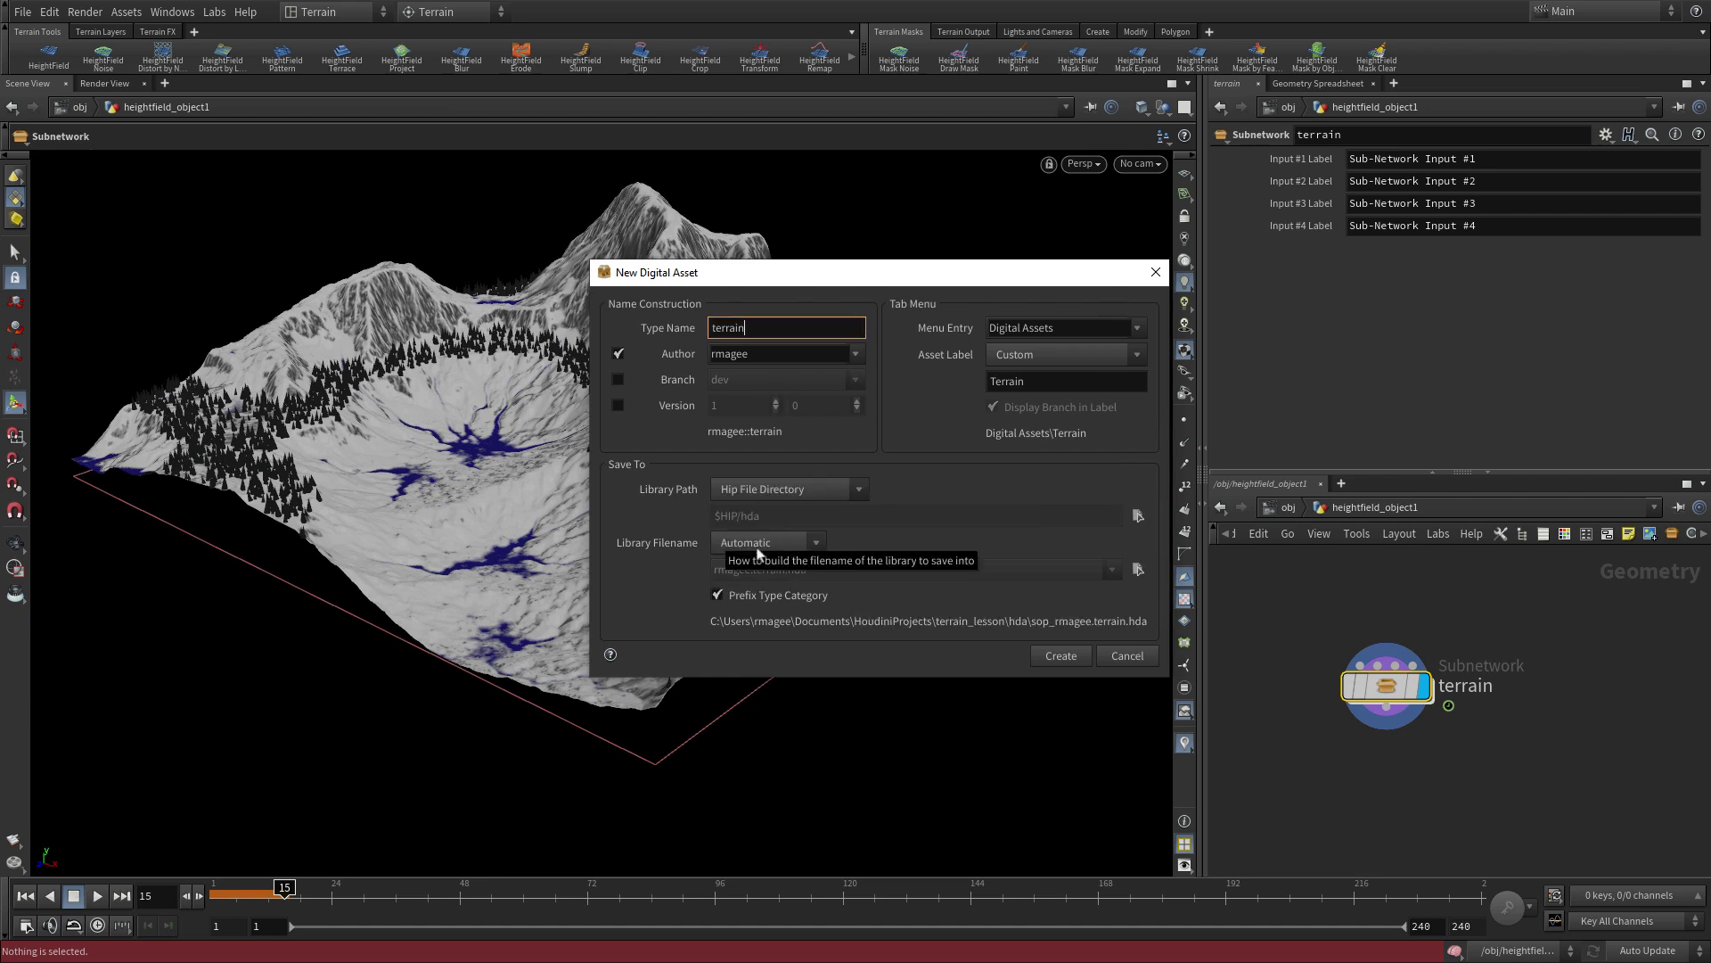
{"action": "left_click", "coordinate": [758, 545]}
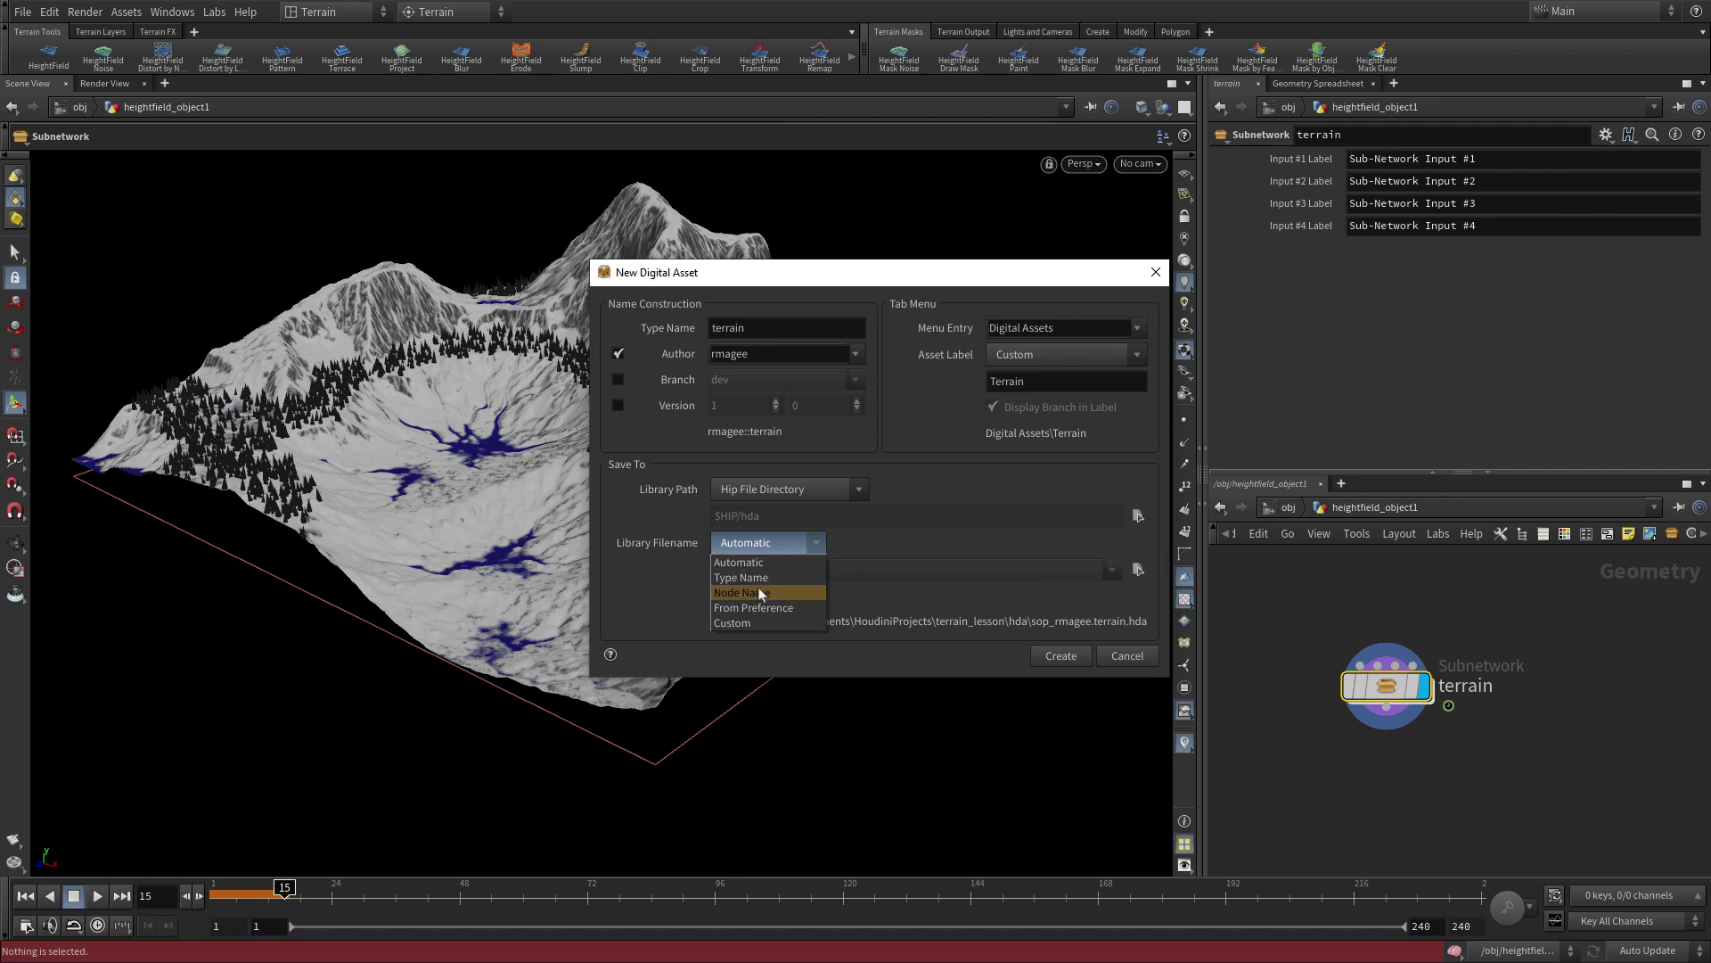
{"action": "left_click", "coordinate": [760, 592]}
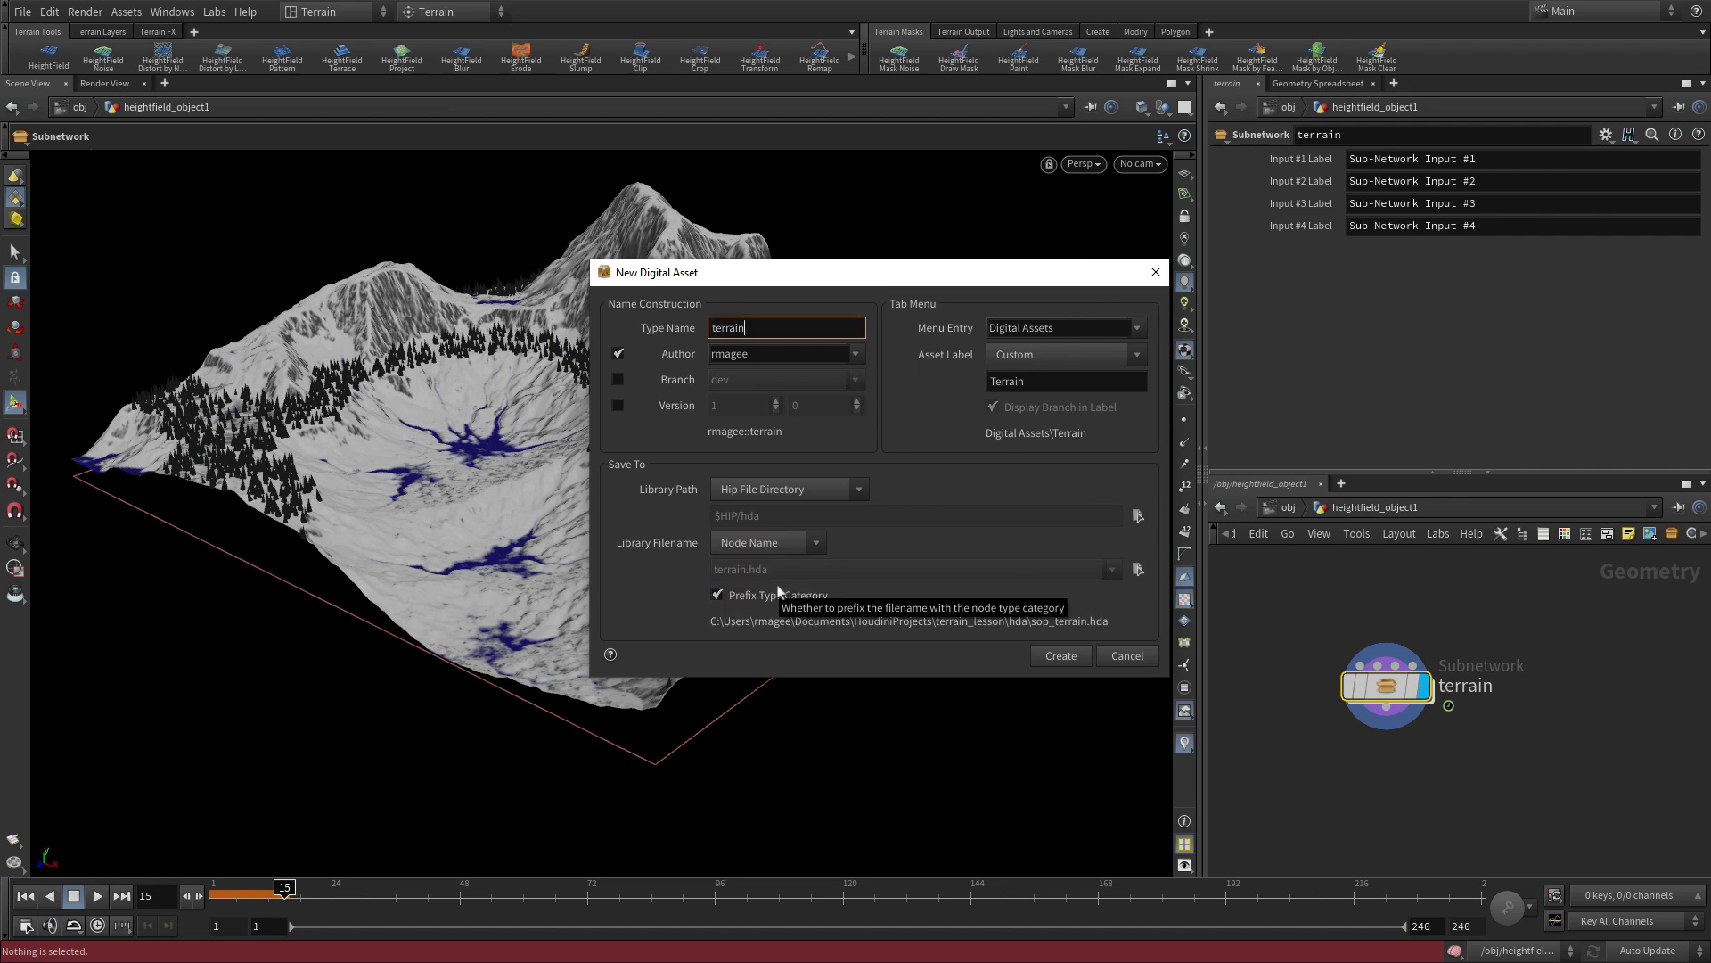
Create the terrain asset and accept its type properties with label Terrain.
{"action": "left_click", "coordinate": [1061, 655]}
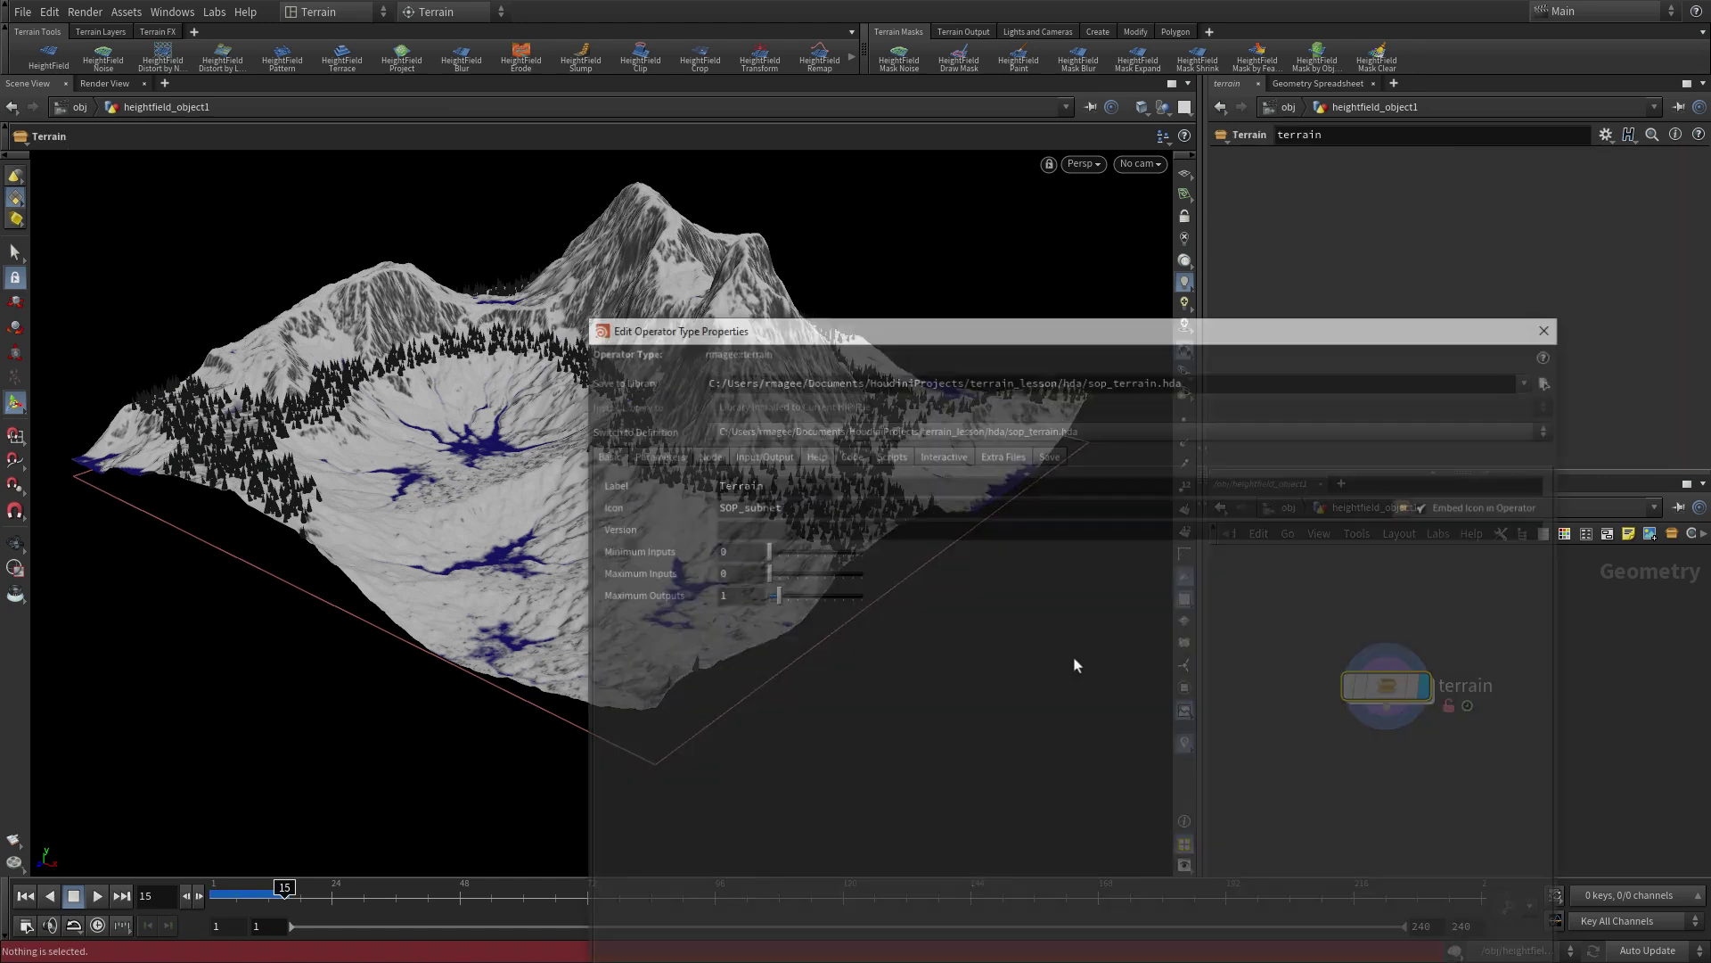
{"action": "left_click_drag", "start_coordinate": [1001, 331], "coordinate": [606, 78]}
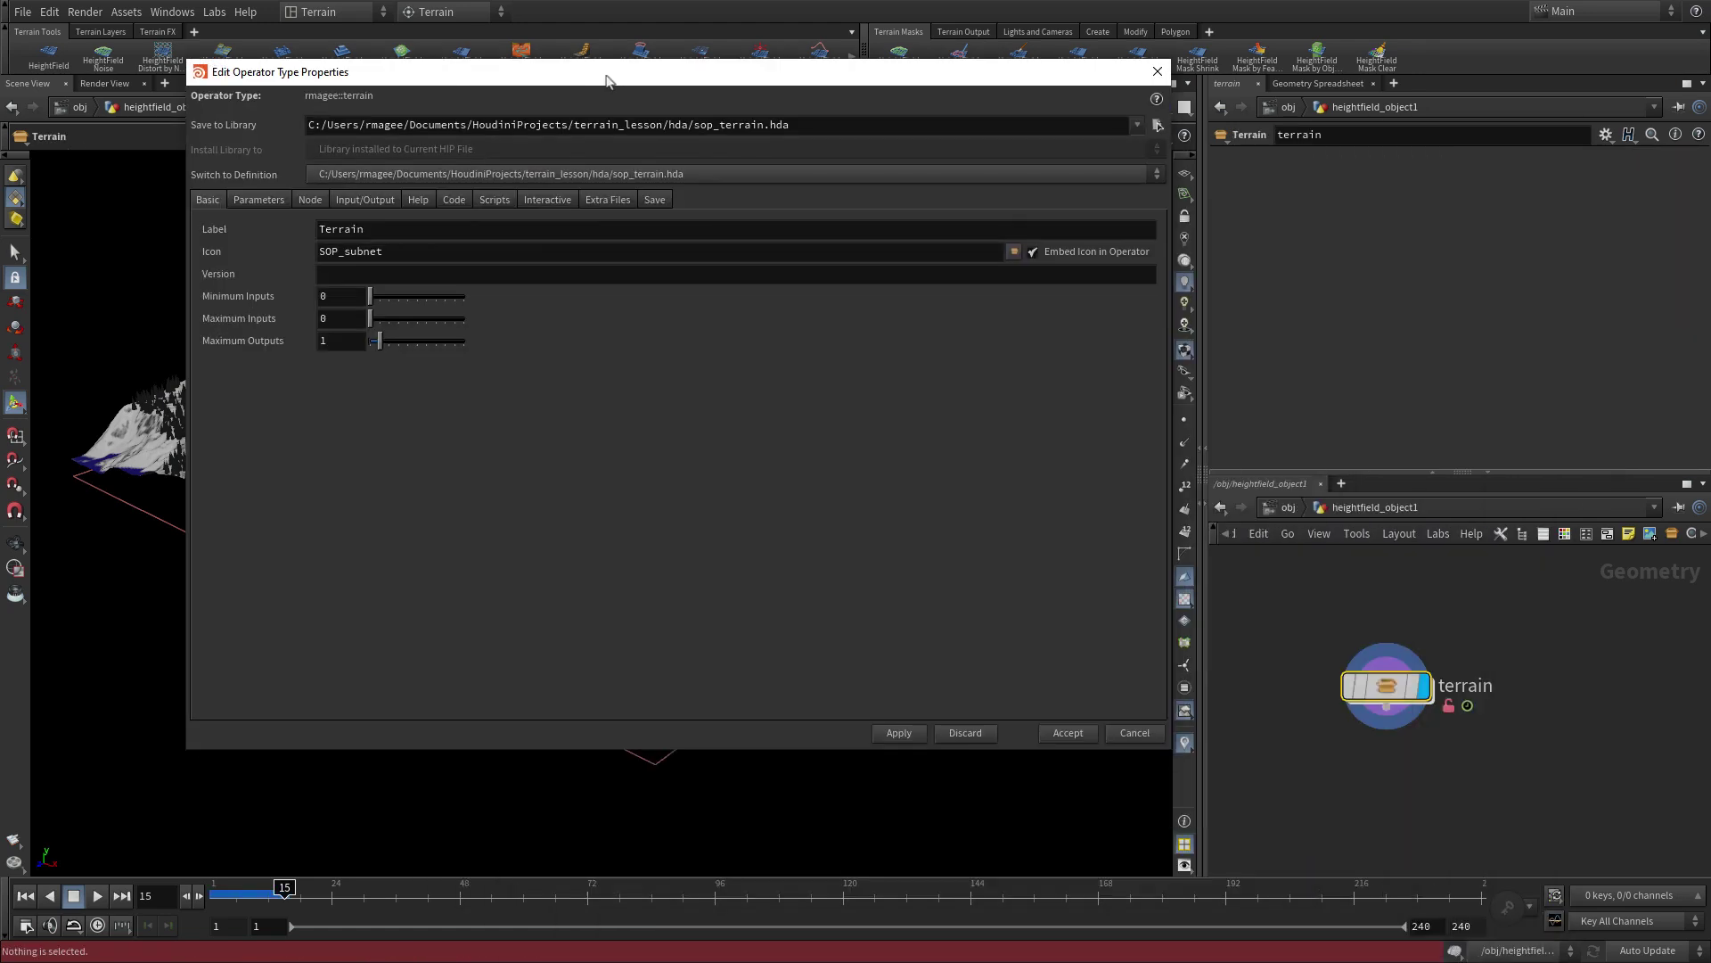
{"action": "left_click", "coordinate": [1066, 734]}
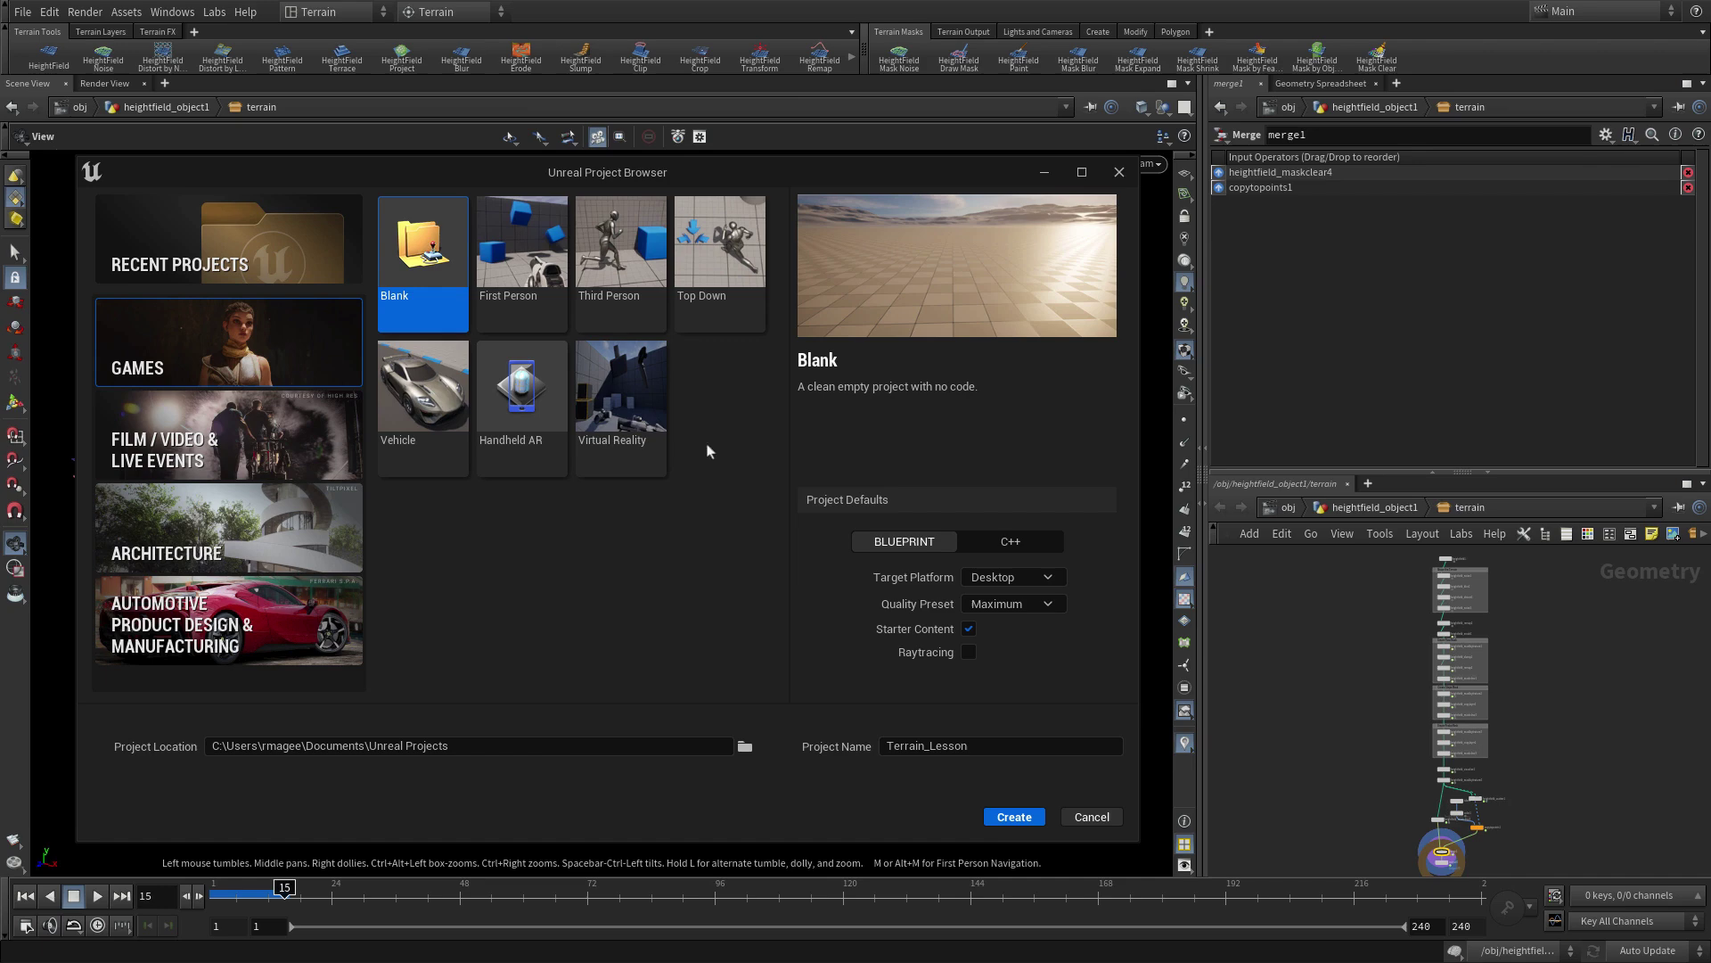
Create the Terrain_Lesson project from the Third Person template.
{"action": "left_click", "coordinate": [637, 288]}
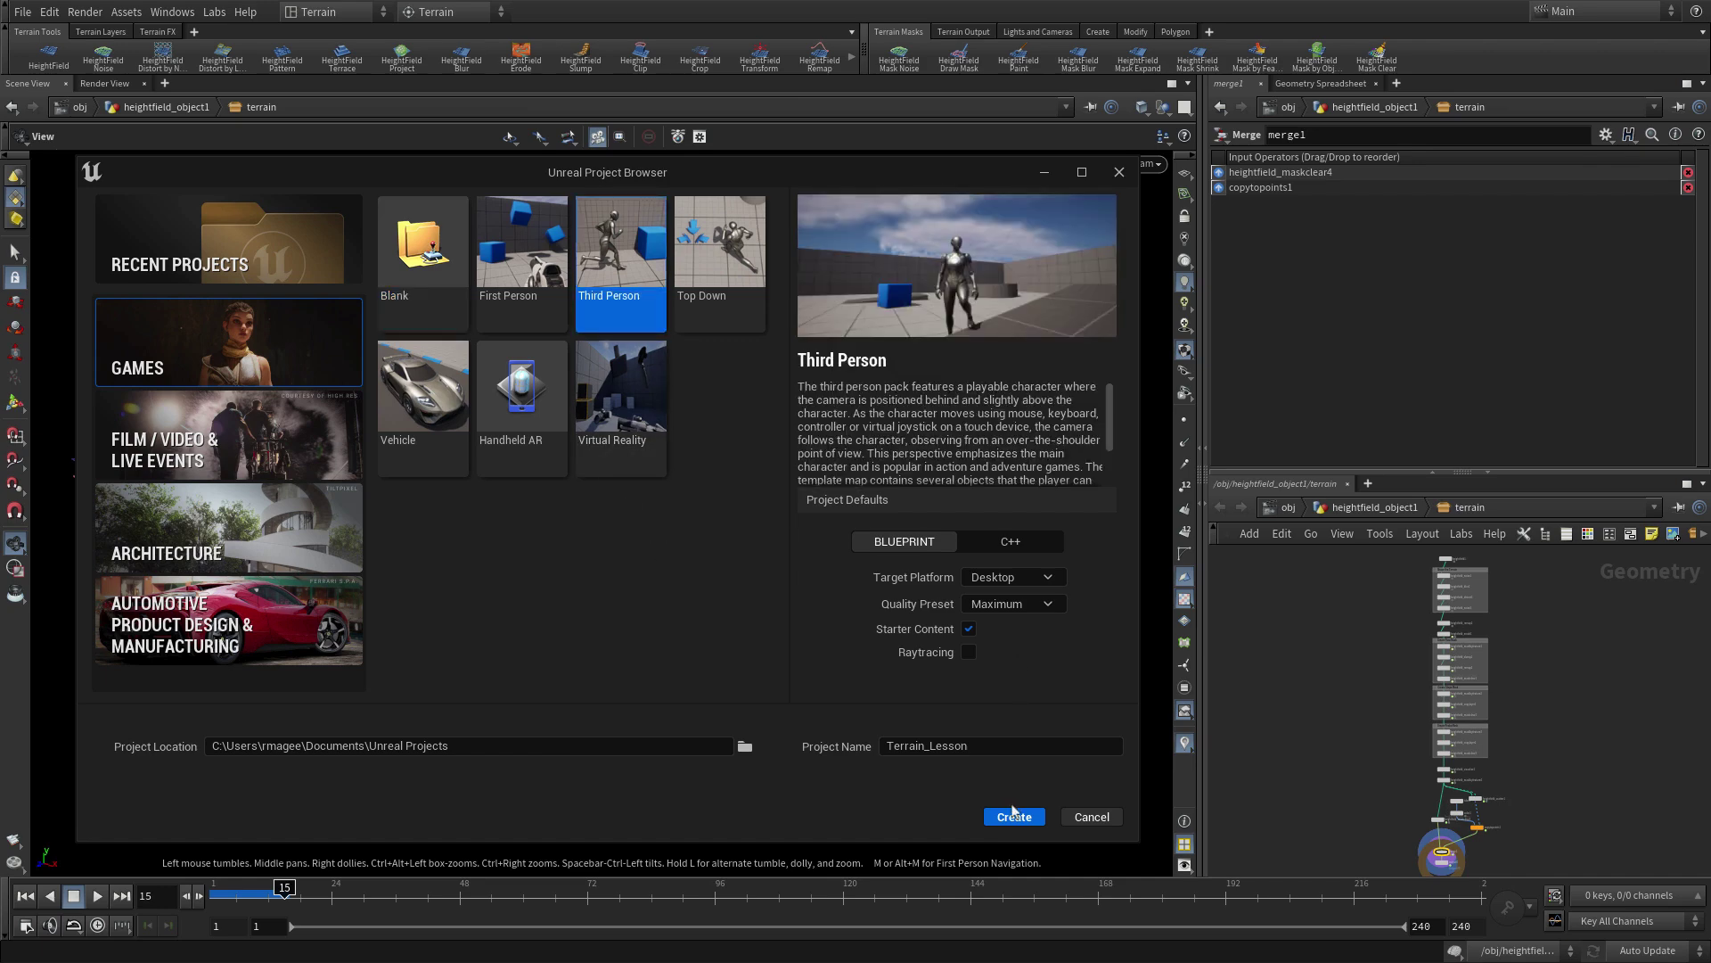
{"action": "left_click", "coordinate": [1012, 817]}
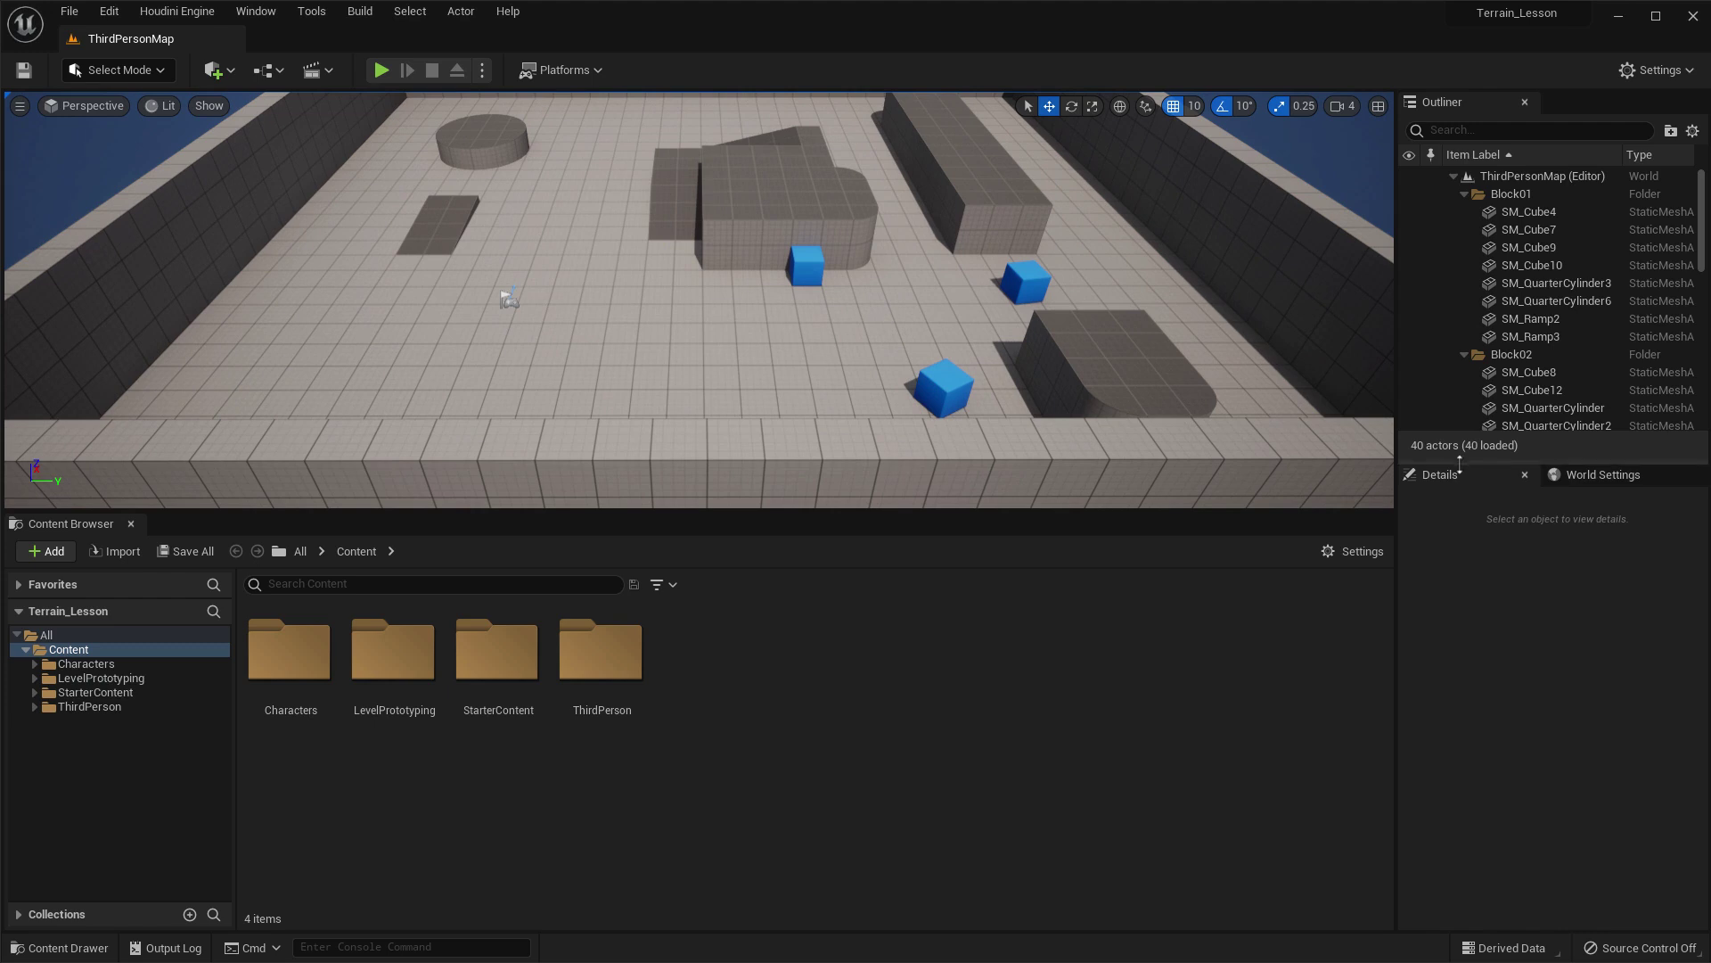
Delete the Block01, Block02, Block03 and Cylinder folders from the Outliner.
{"action": "left_click_drag", "start_coordinate": [1463, 459], "coordinate": [1458, 660]}
{"action": "left_click", "coordinate": [1465, 193]}
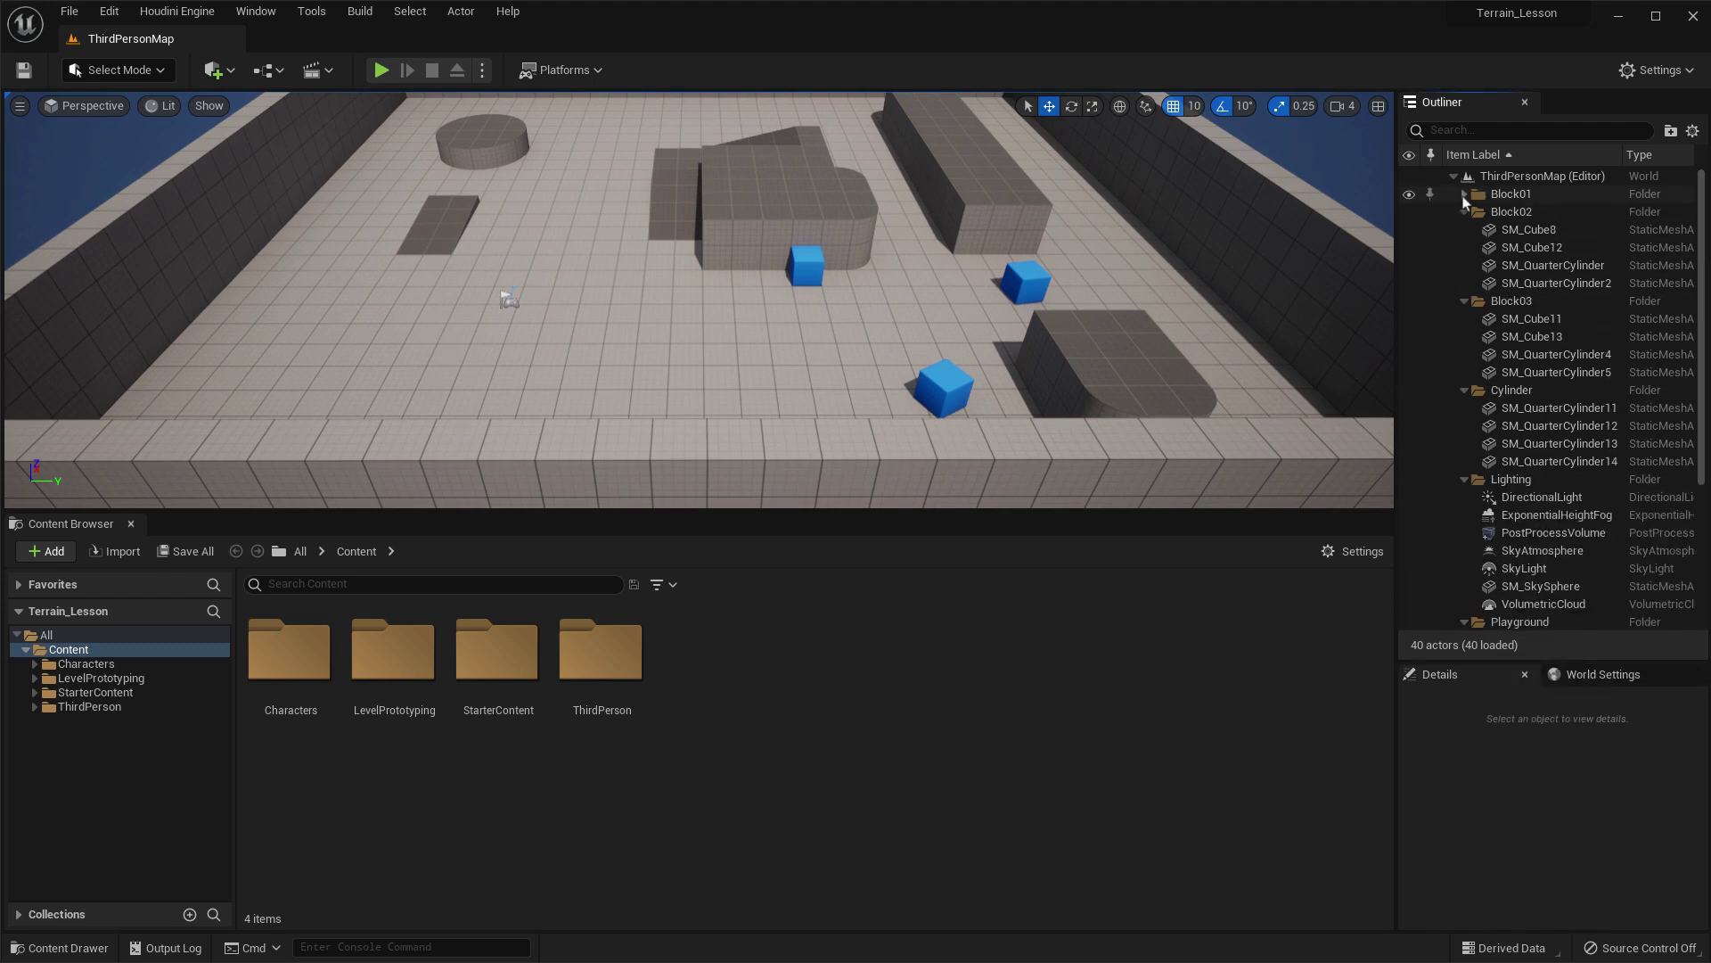
{"action": "left_click", "coordinate": [1464, 212]}
{"action": "left_click", "coordinate": [1464, 230]}
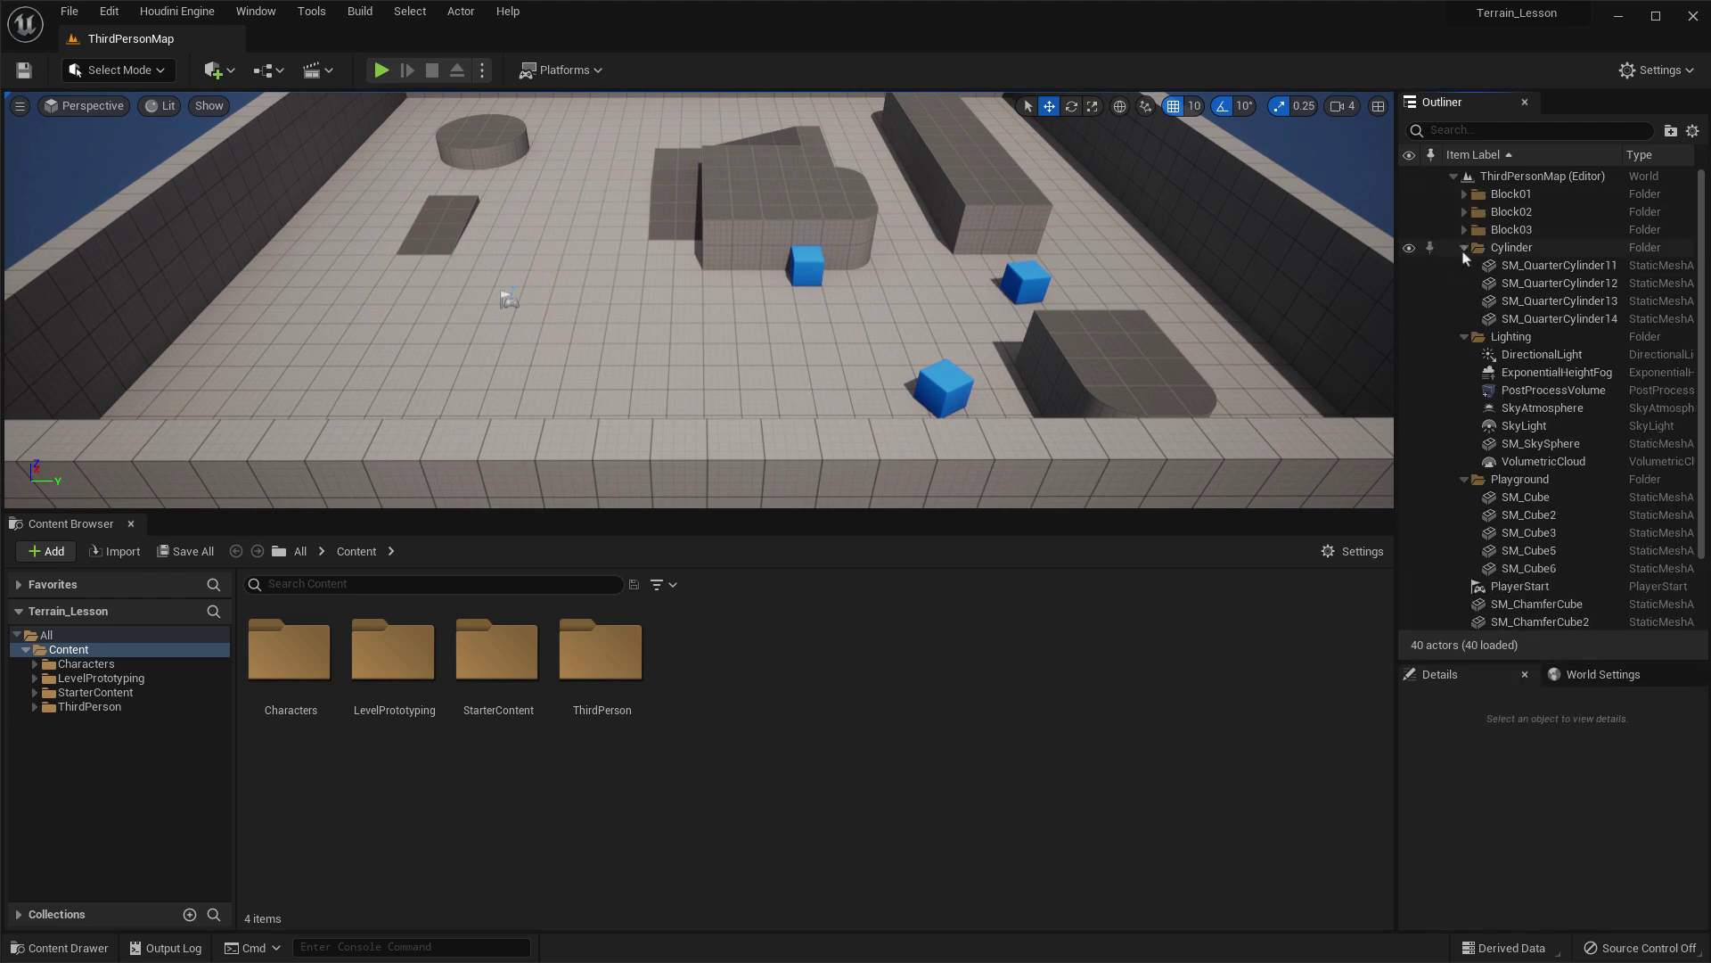
{"action": "left_click", "coordinate": [1463, 248]}
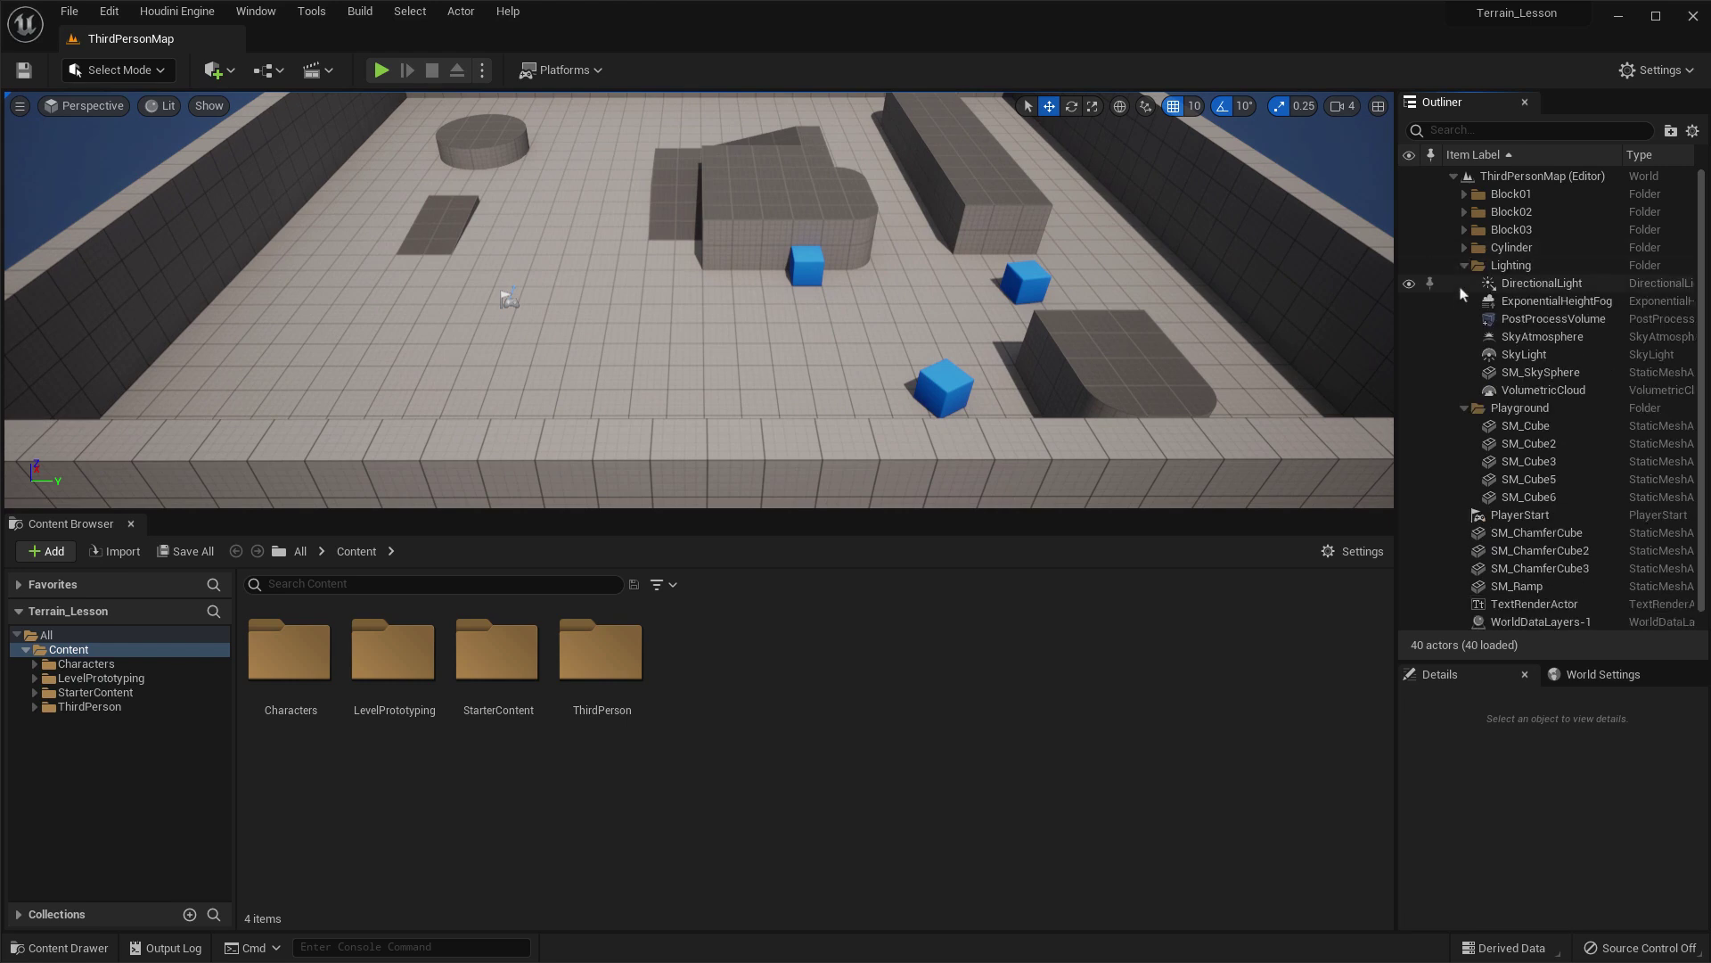
{"action": "left_click", "coordinate": [1522, 195]}
{"action": "left_click", "coordinate": [1516, 251], "text": "shift"}
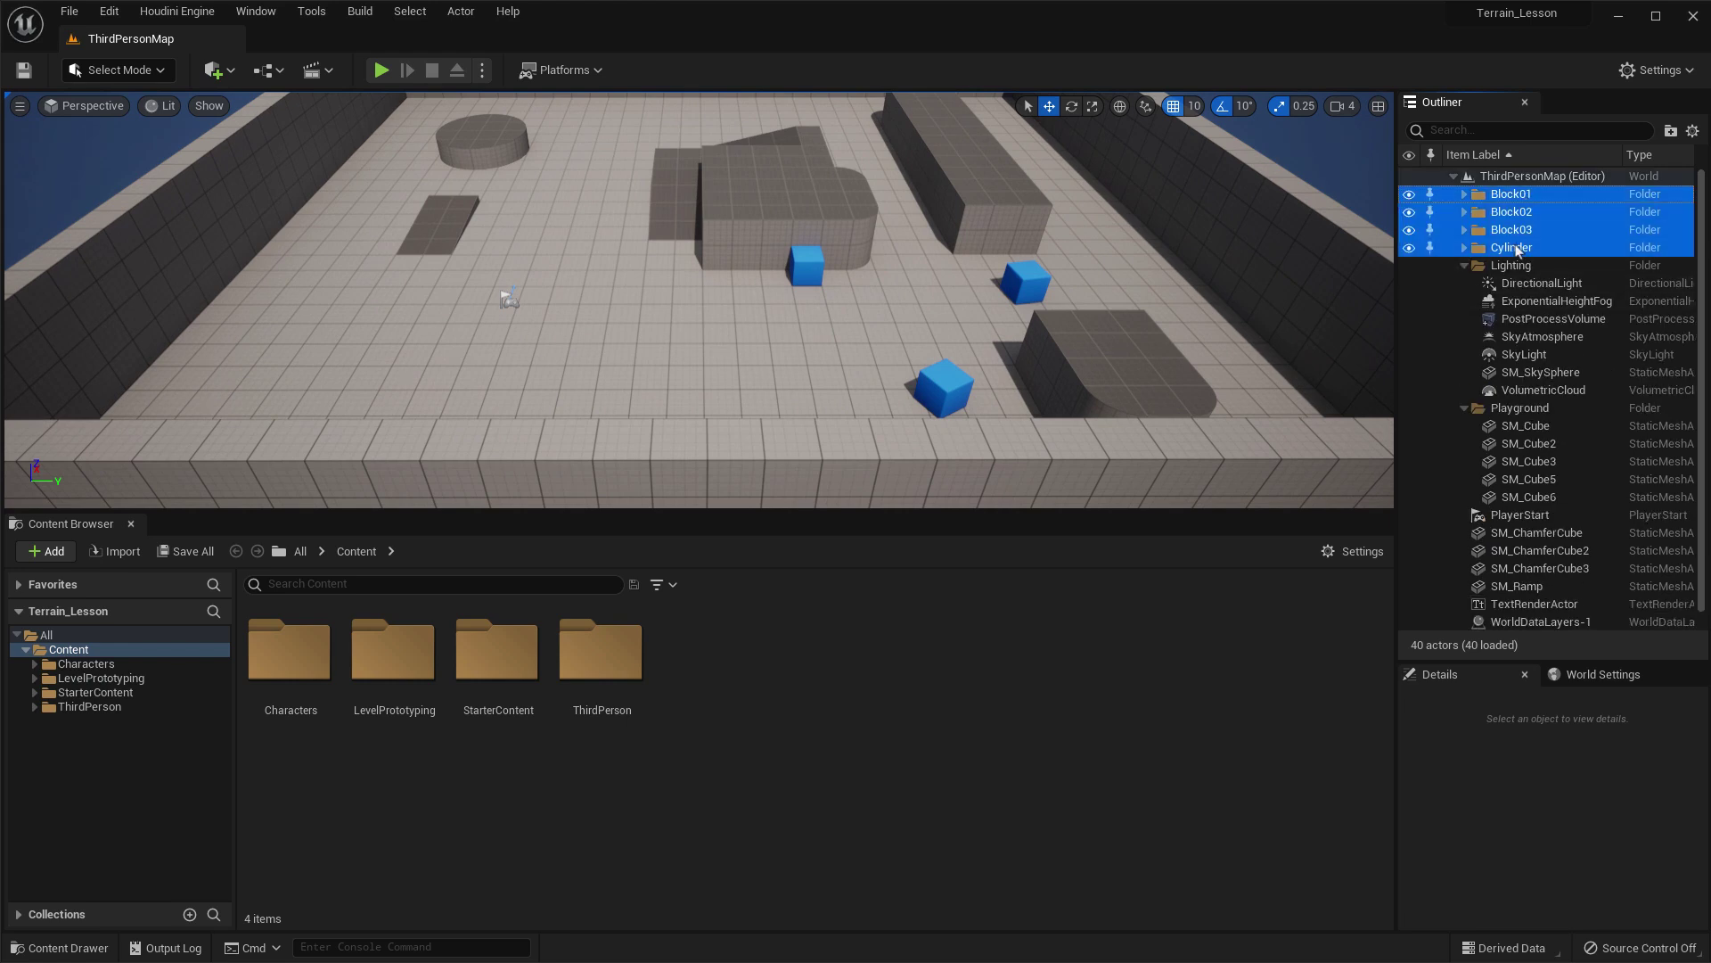
{"action": "key", "text": "Delete"}
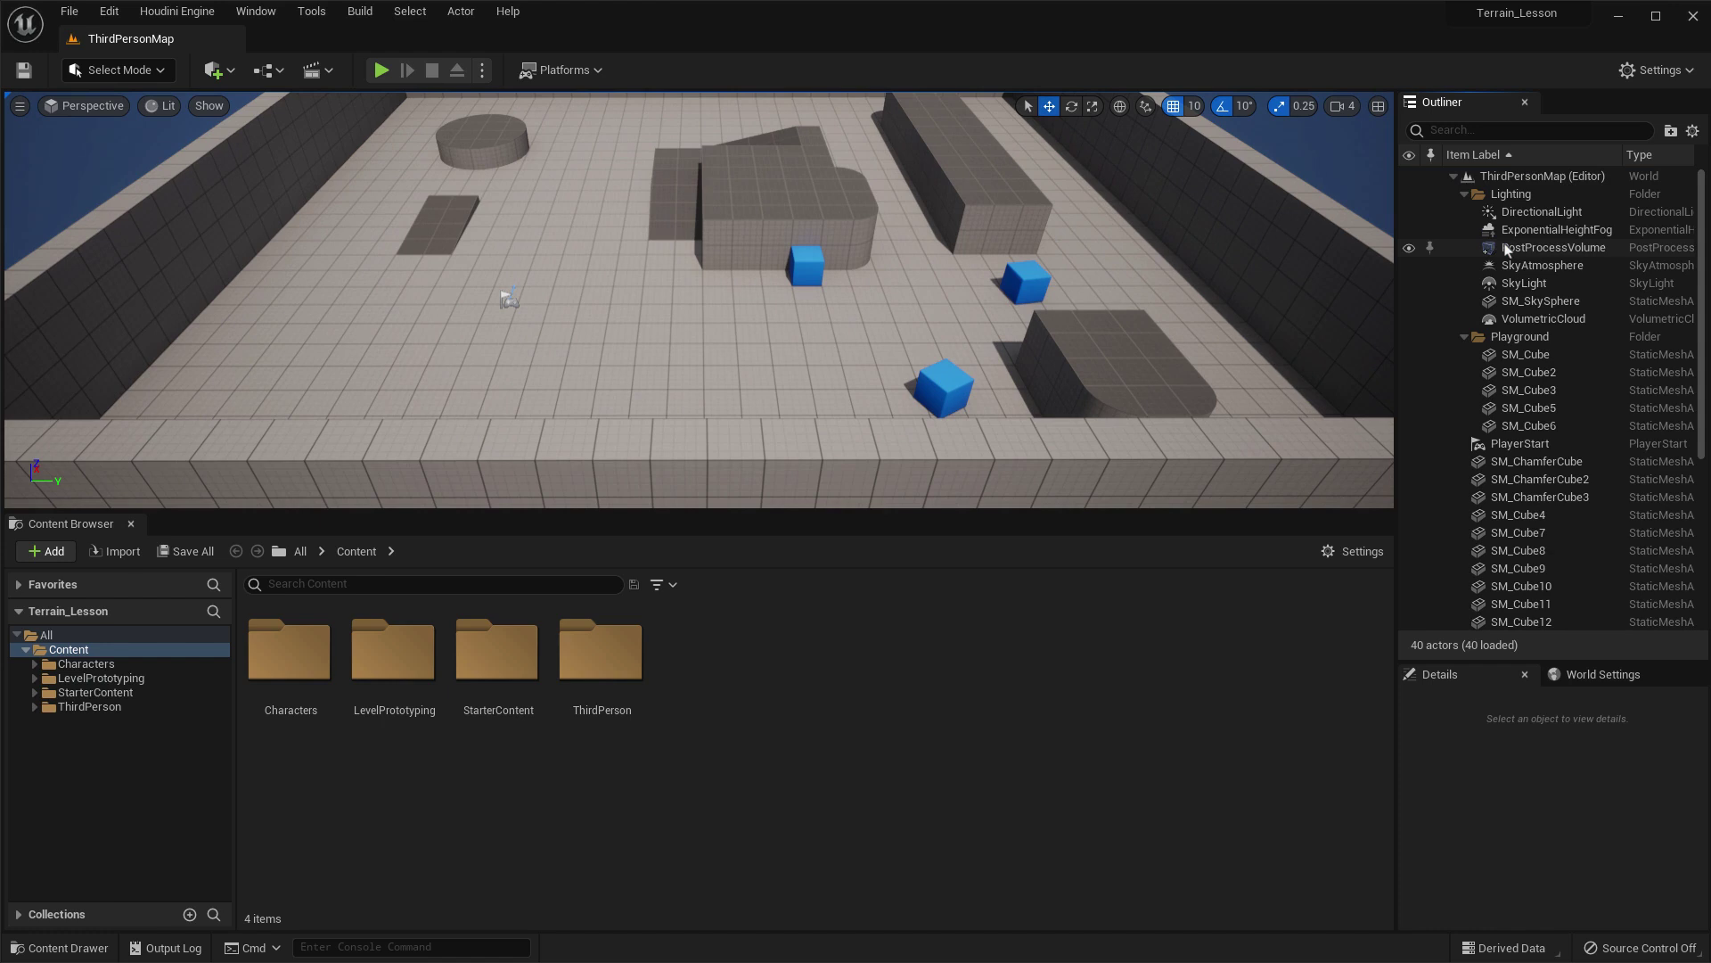
Delete the Playground cubes, the meshes through SM_Ramp3, and the TextRenderActor.
{"action": "left_click", "coordinate": [1523, 339]}
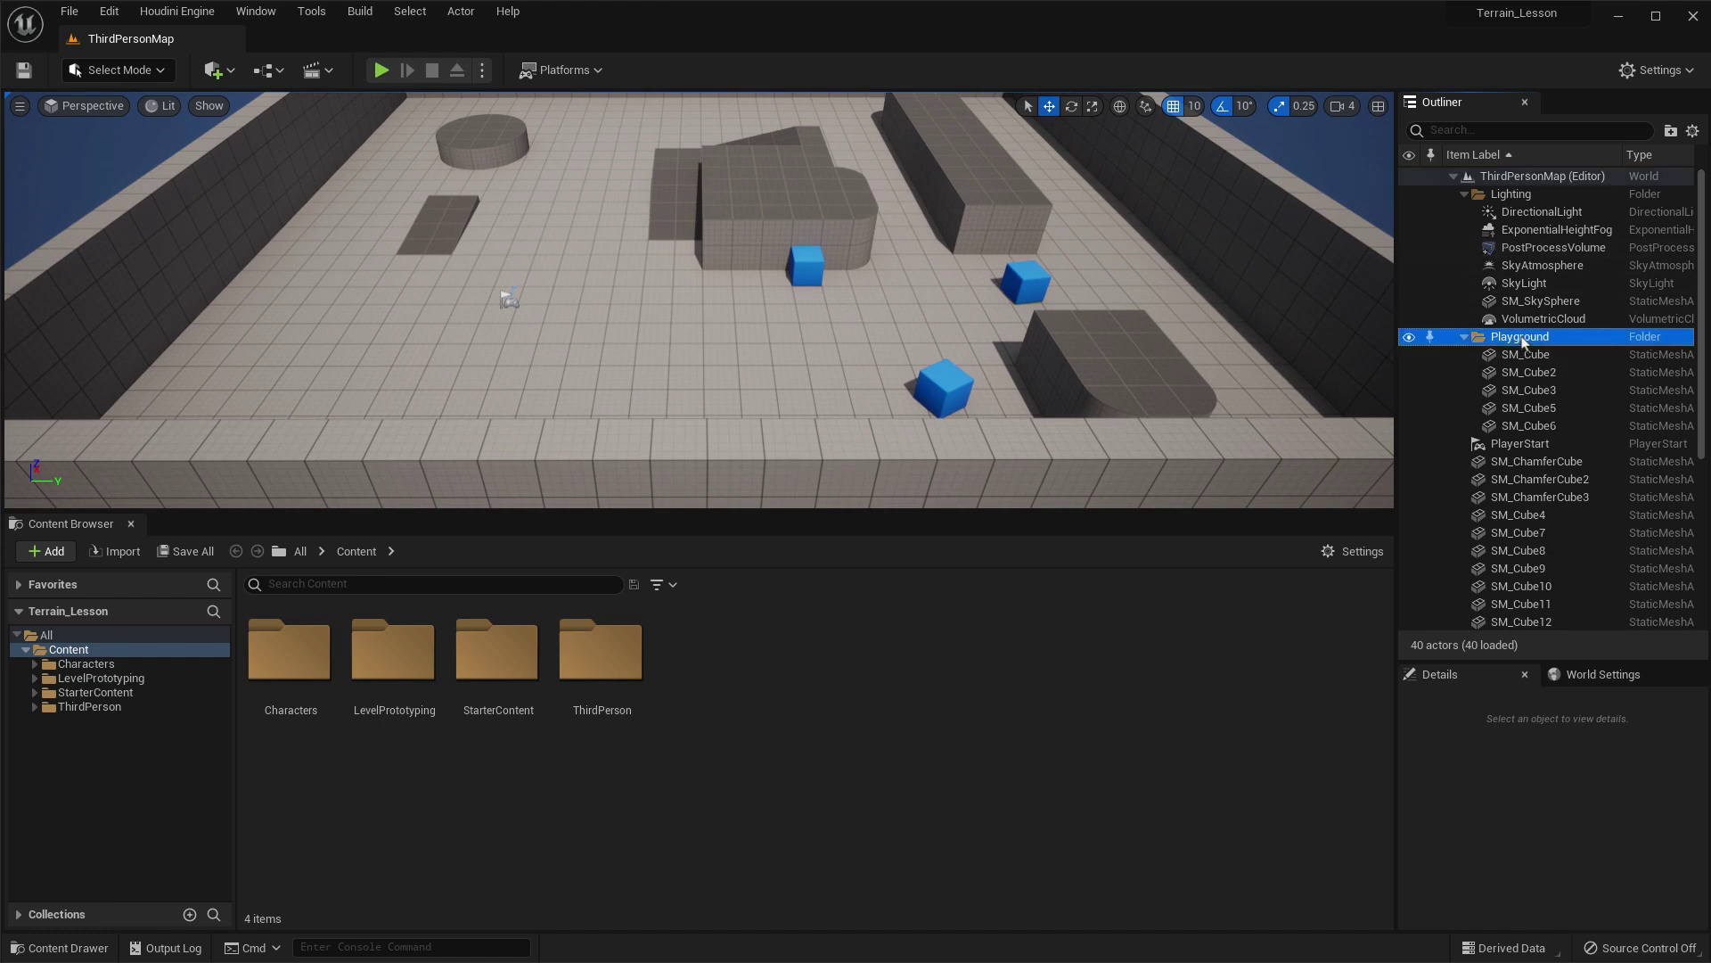
{"action": "left_click", "coordinate": [1540, 425], "text": "shift"}
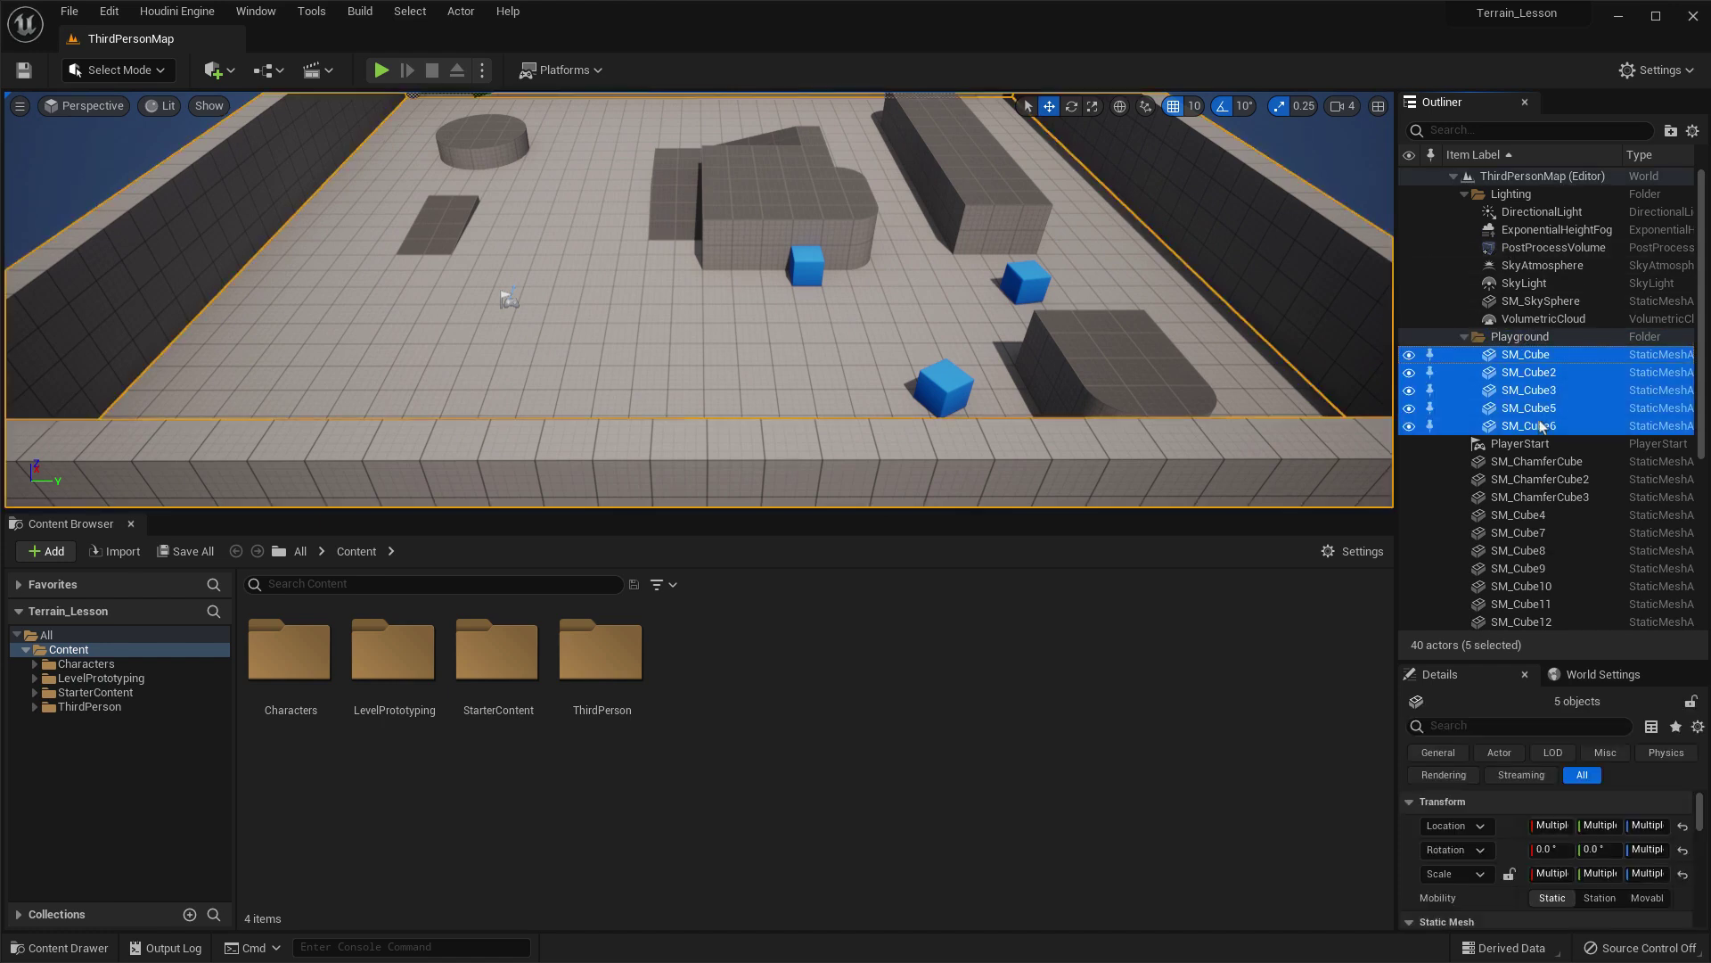
{"action": "key", "text": "Delete"}
{"action": "left_click", "coordinate": [1531, 373]}
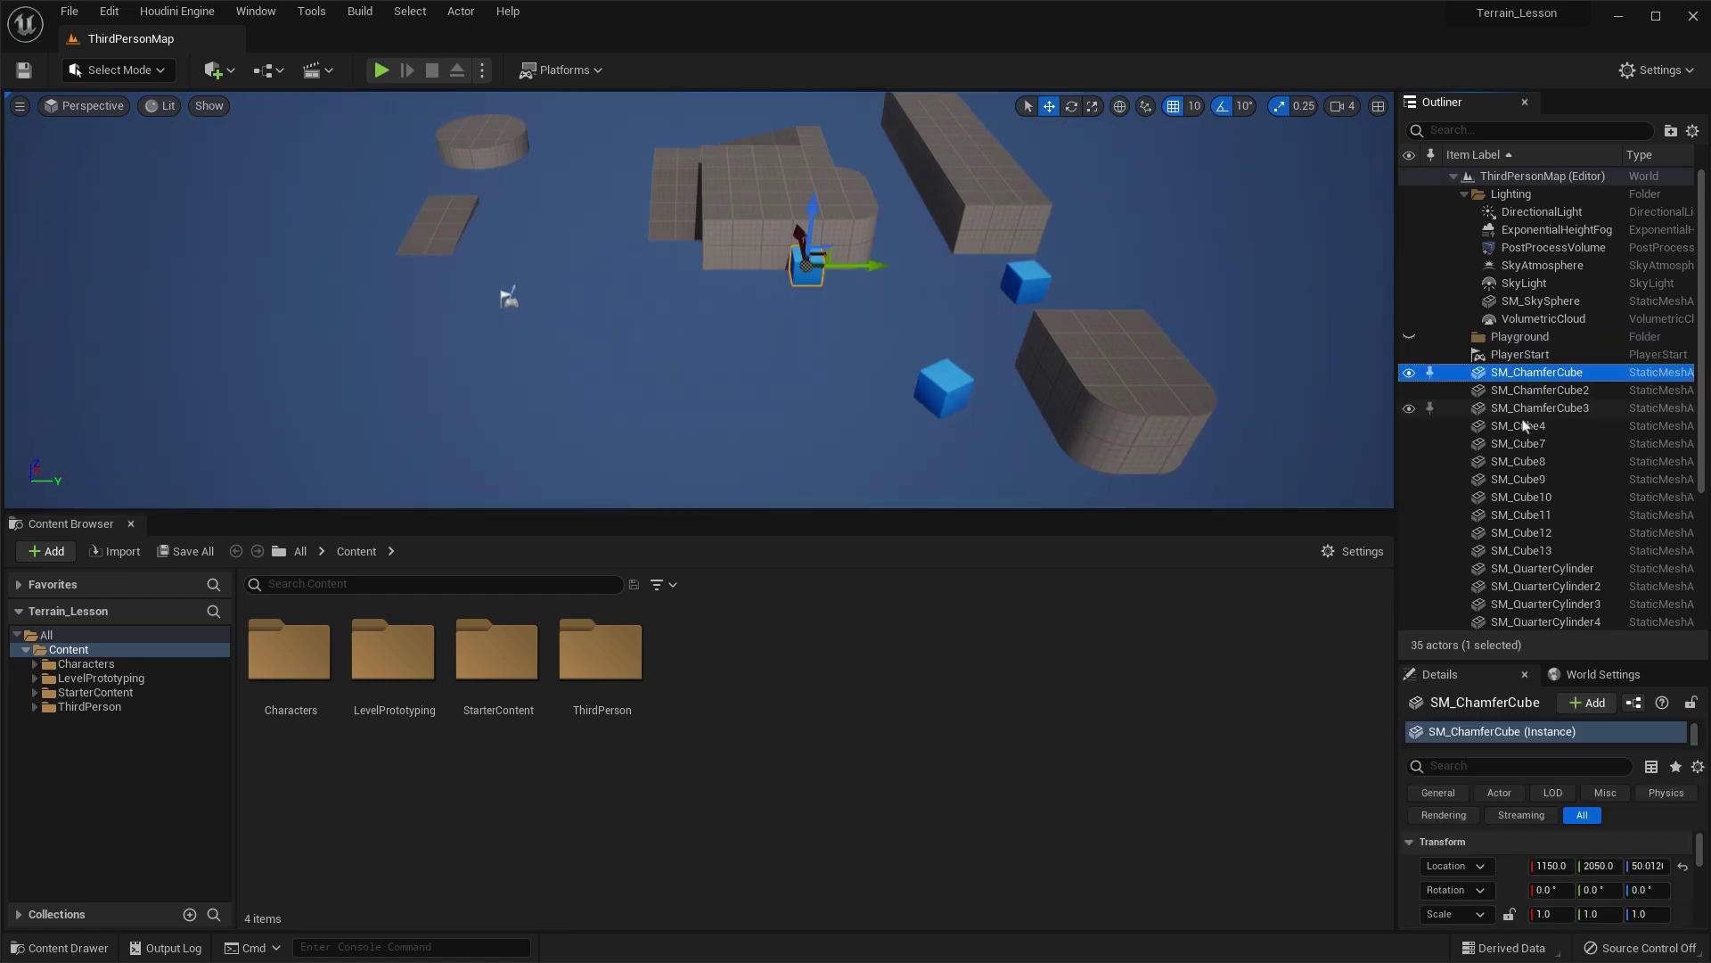
{"action": "scroll", "coordinate": [1579, 596], "scroll_direction": "down", "scroll_amount": 5}
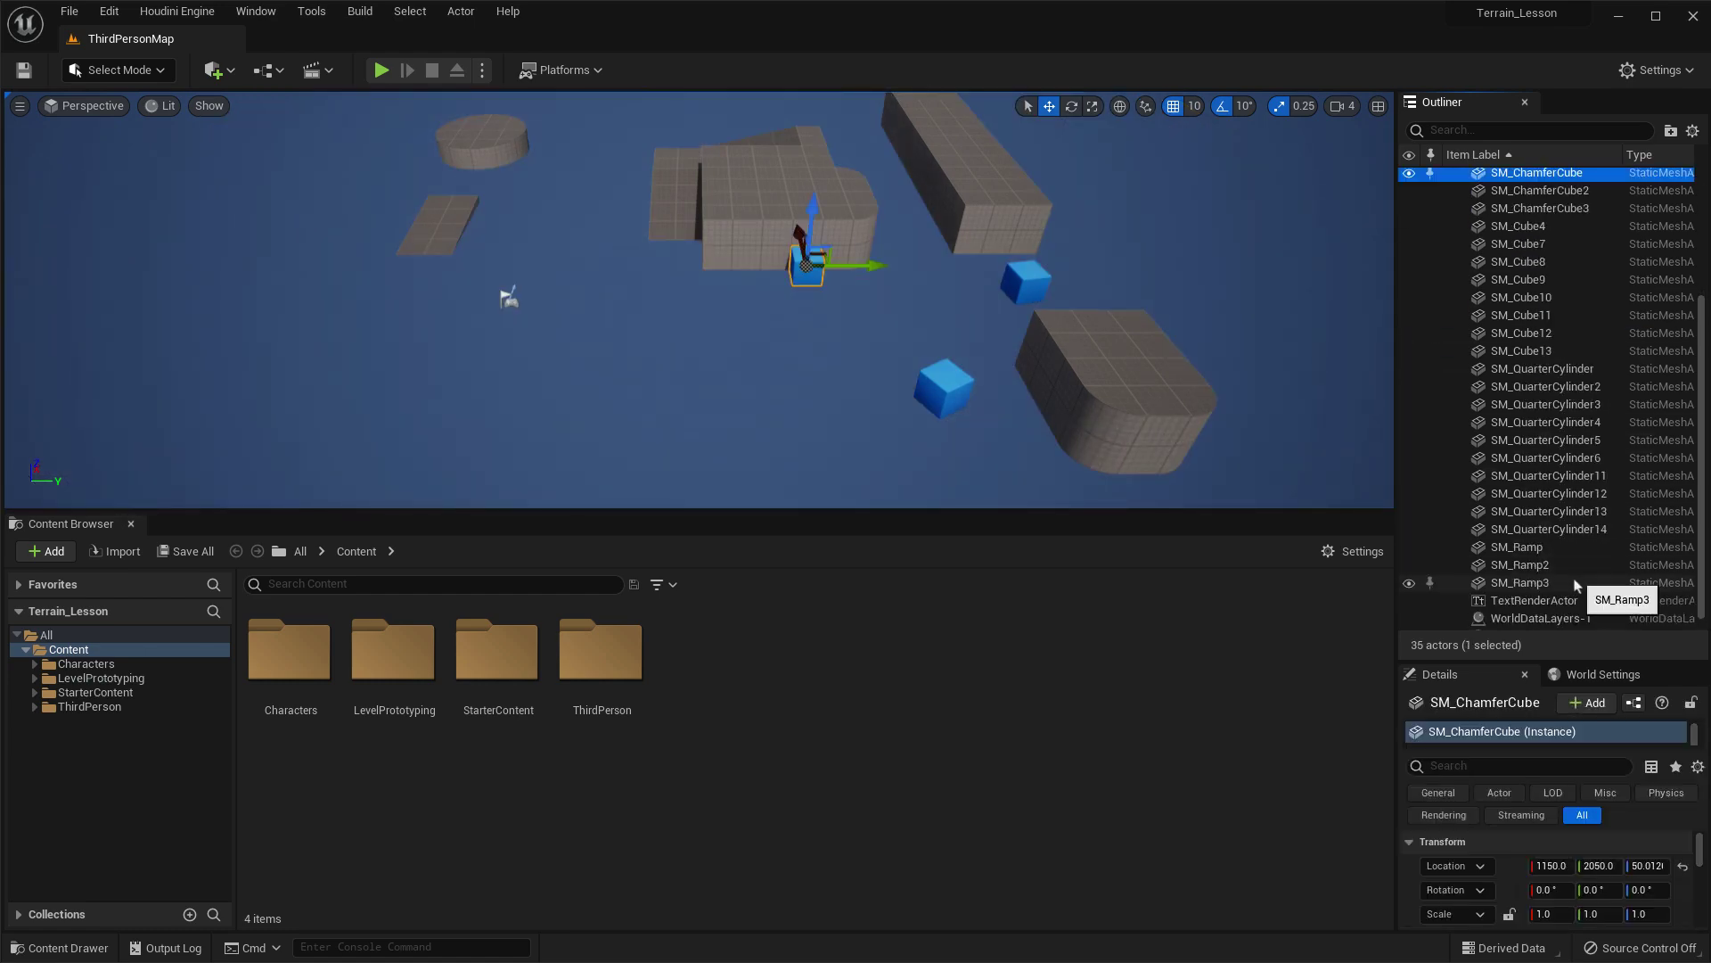
{"action": "left_click", "coordinate": [1534, 571], "text": "shift"}
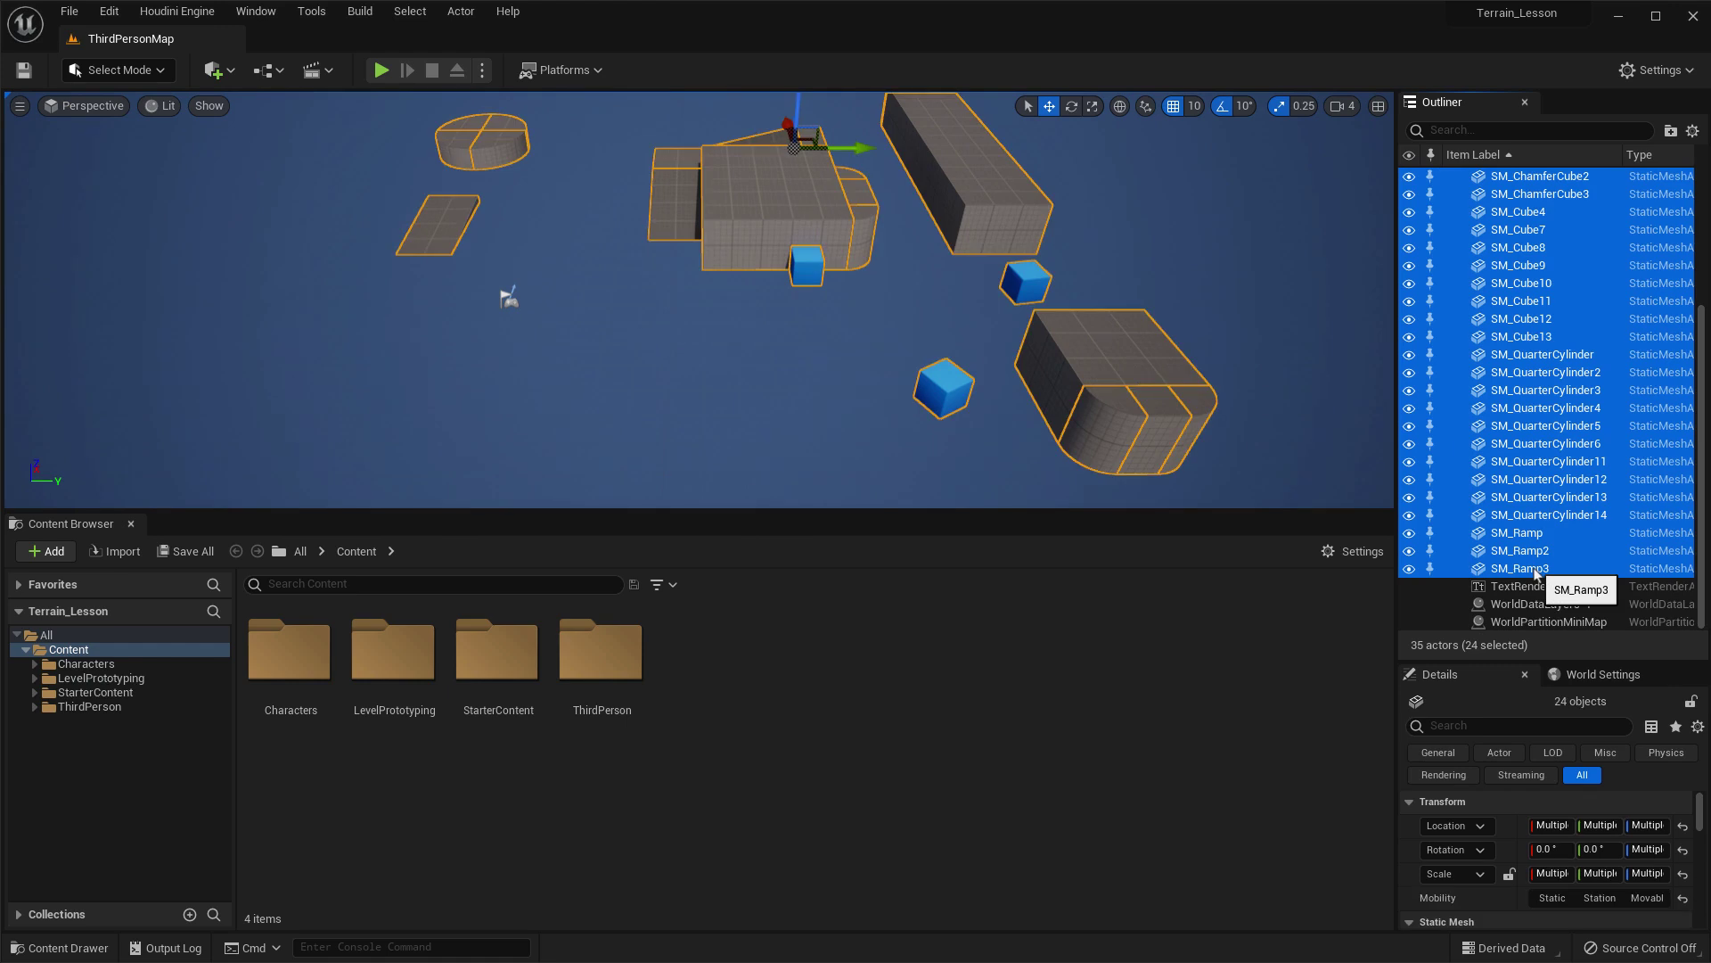
{"action": "key", "text": "Delete"}
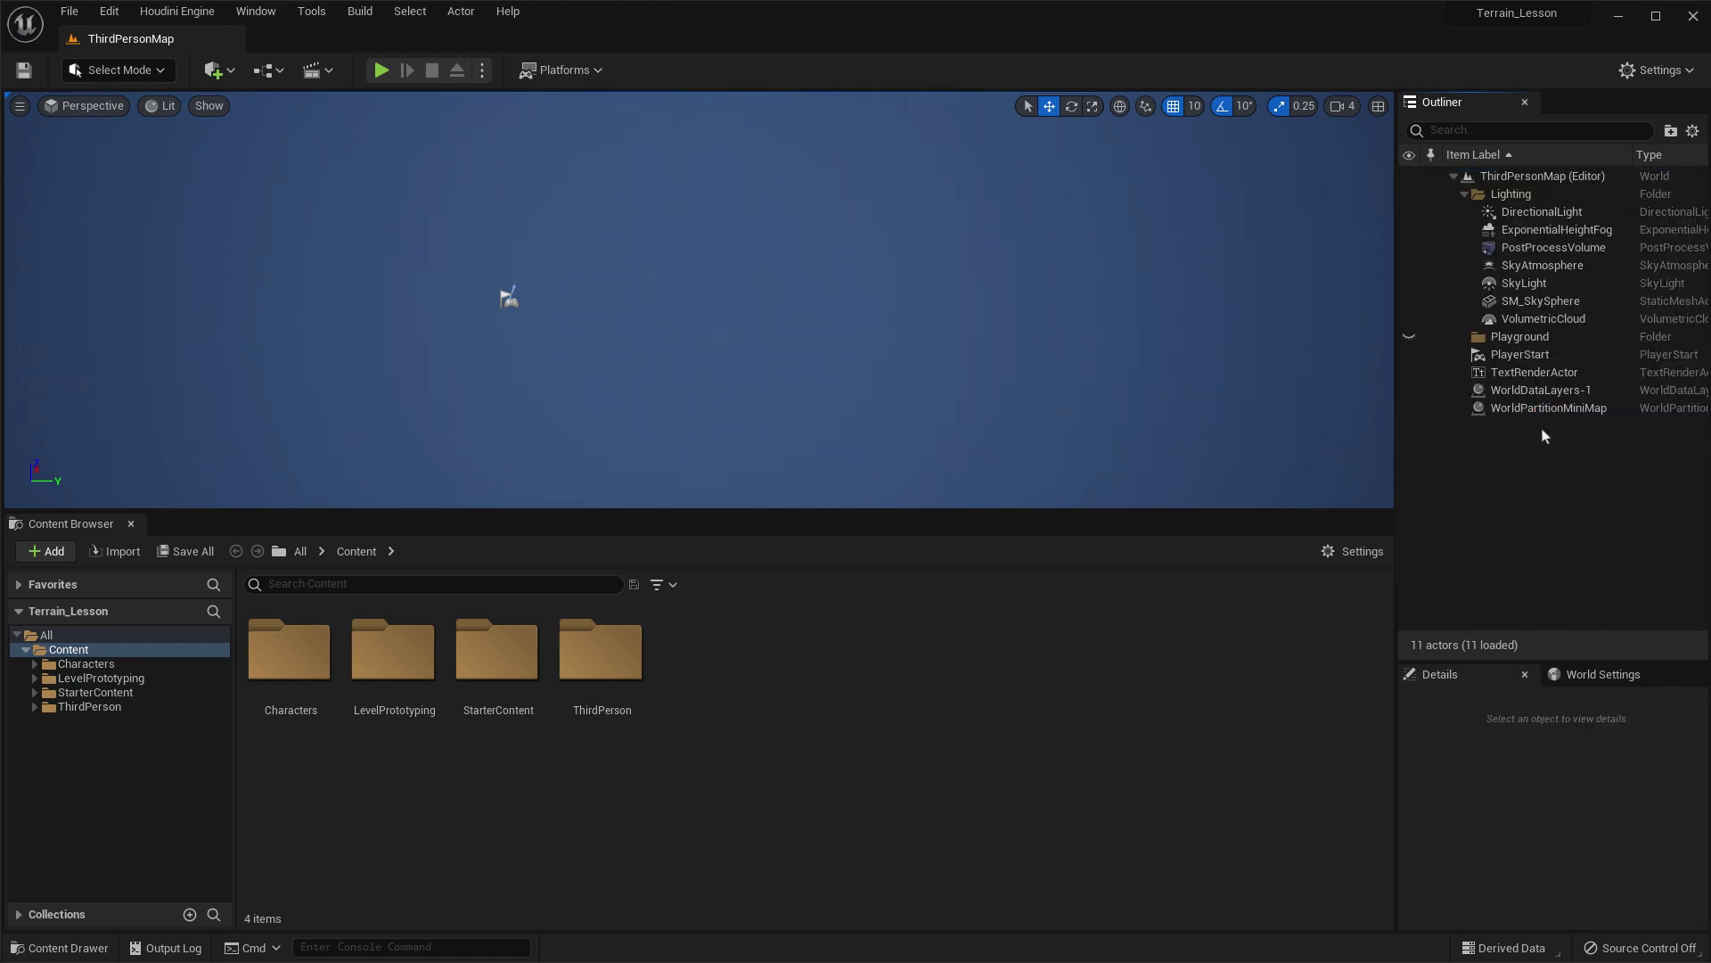
{"action": "left_click", "coordinate": [1545, 377]}
{"action": "key", "text": "Delete"}
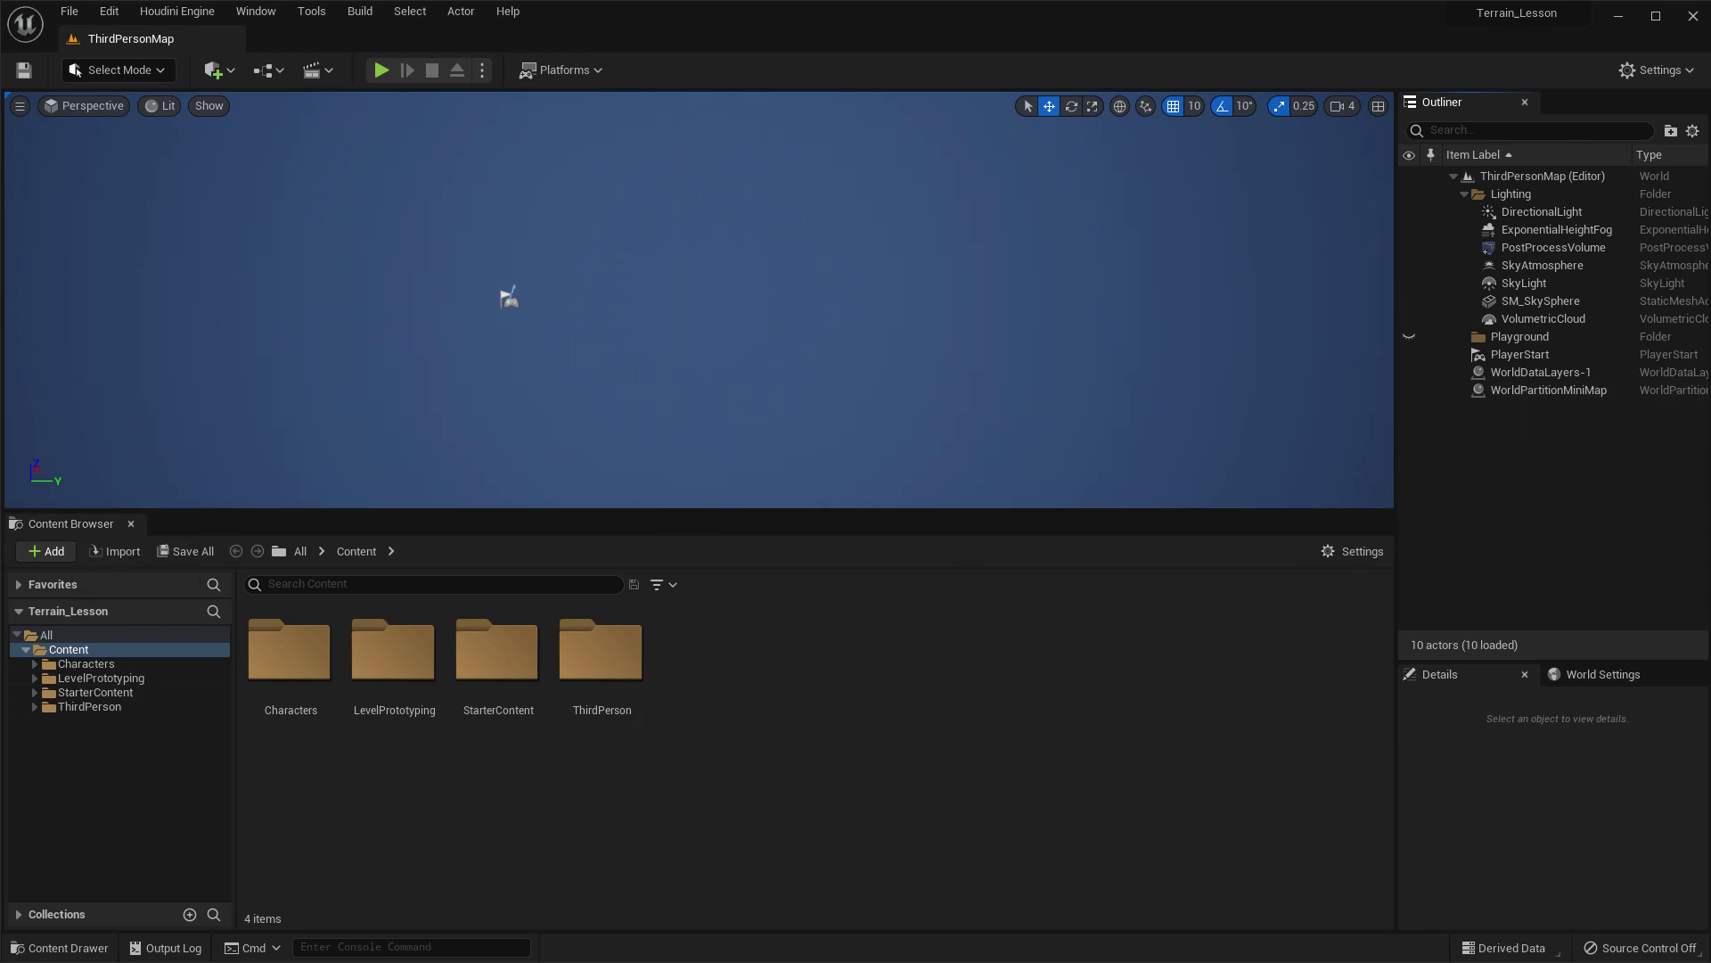
Import sop_terrain.hda from the hda folder and place it in the level.
{"action": "left_click", "coordinate": [115, 551]}
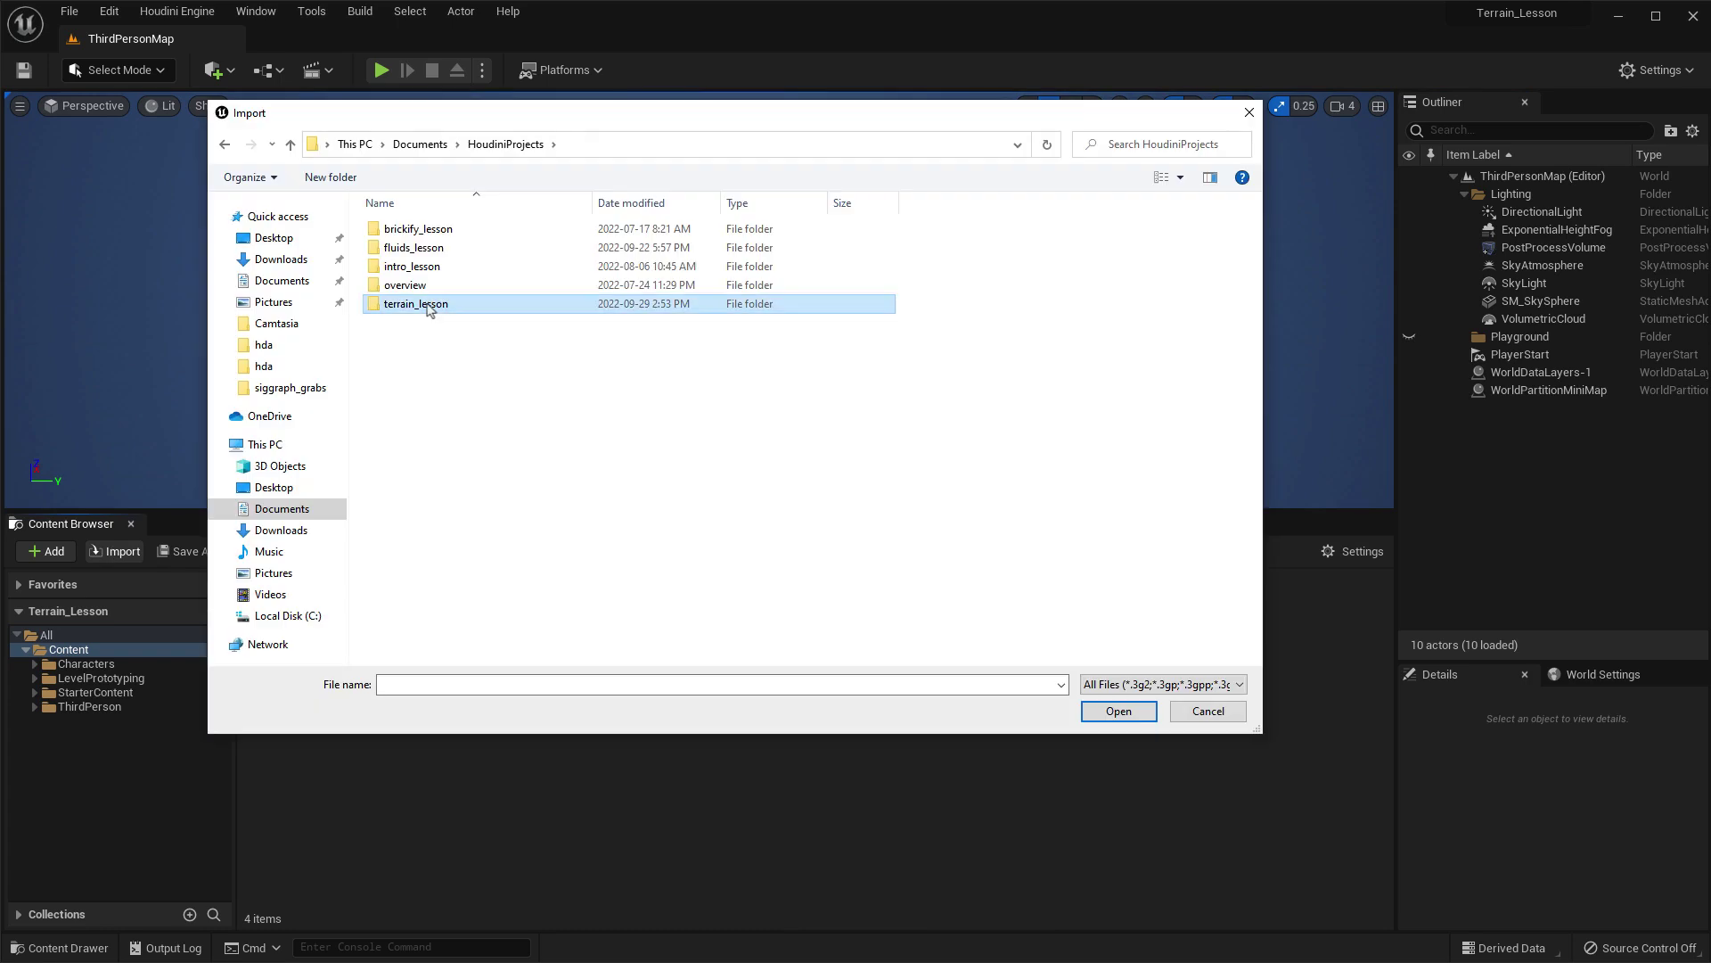
{"action": "double_click", "coordinate": [405, 359]}
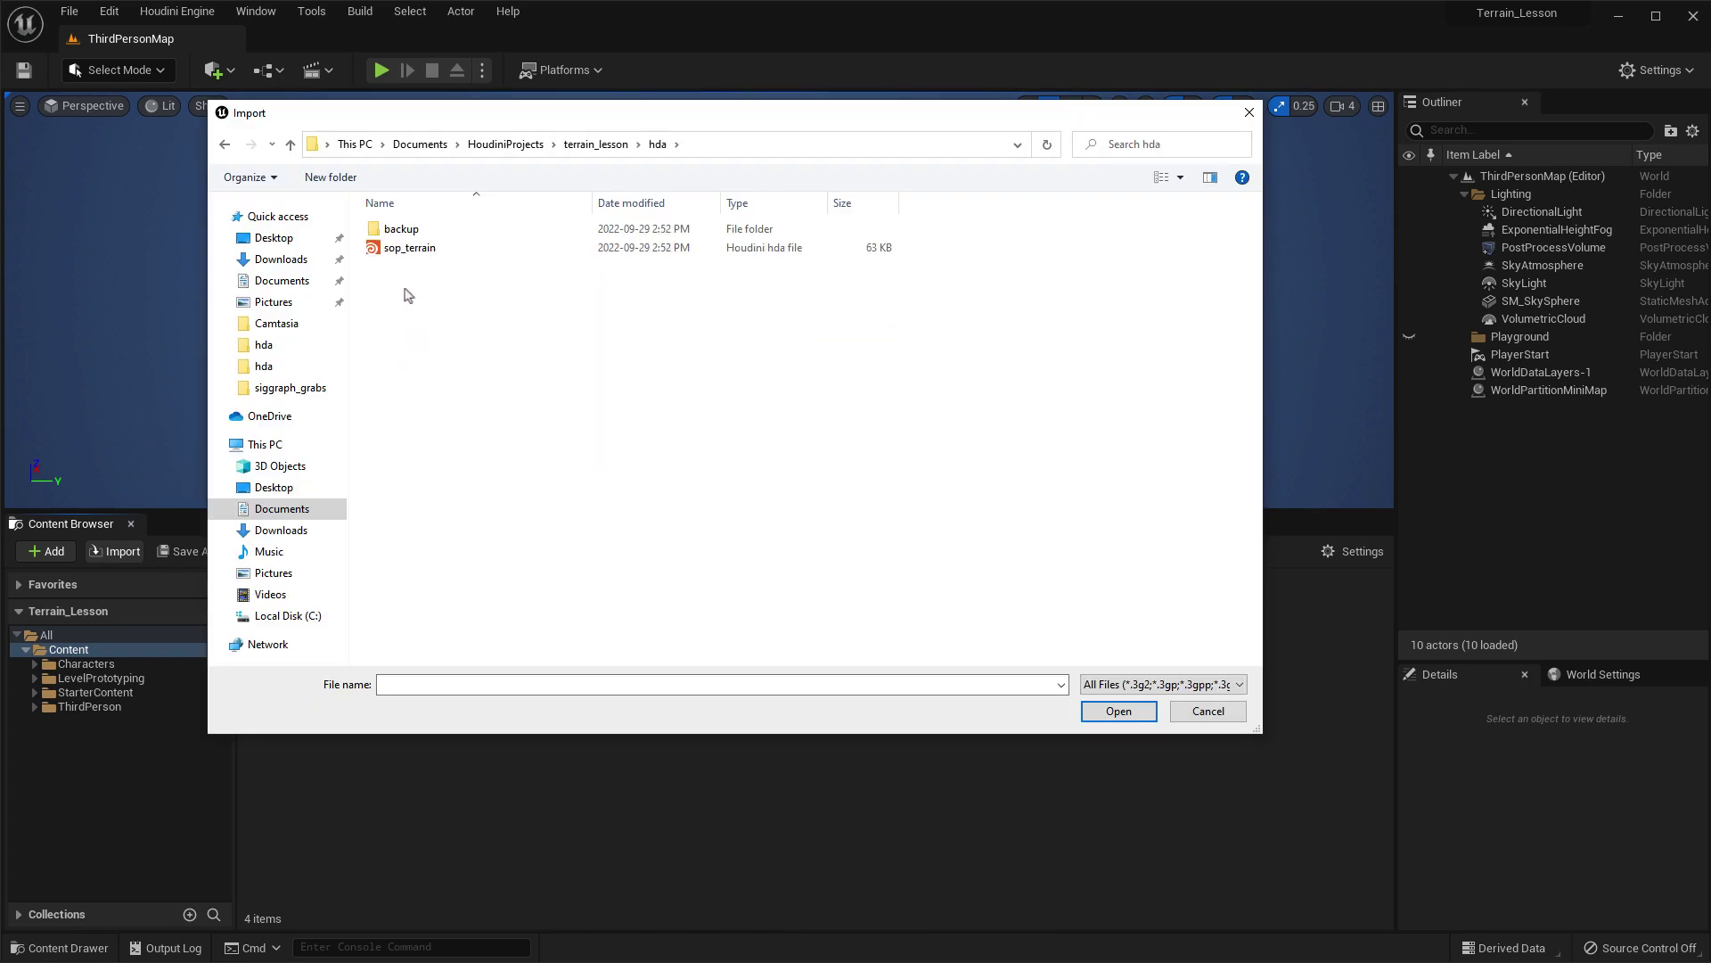
{"action": "left_click", "coordinate": [404, 253]}
{"action": "left_click", "coordinate": [1105, 711]}
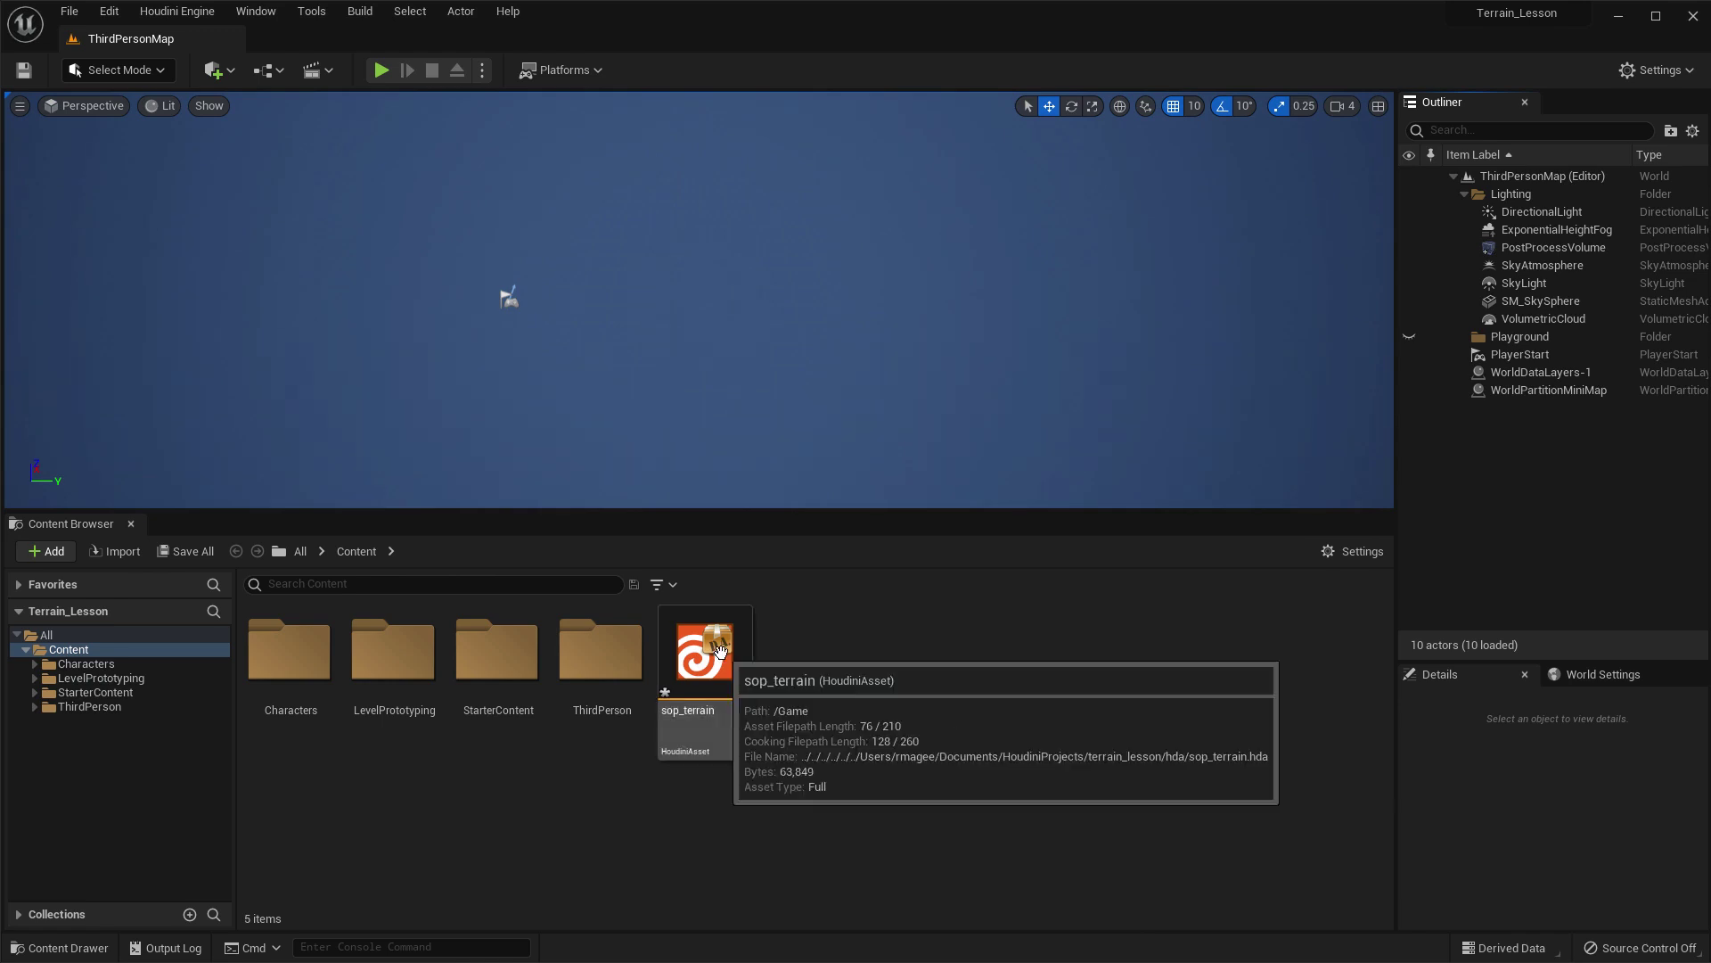
{"action": "left_click", "coordinate": [711, 658]}
{"action": "left_click_drag", "start_coordinate": [710, 658], "coordinate": [649, 375]}
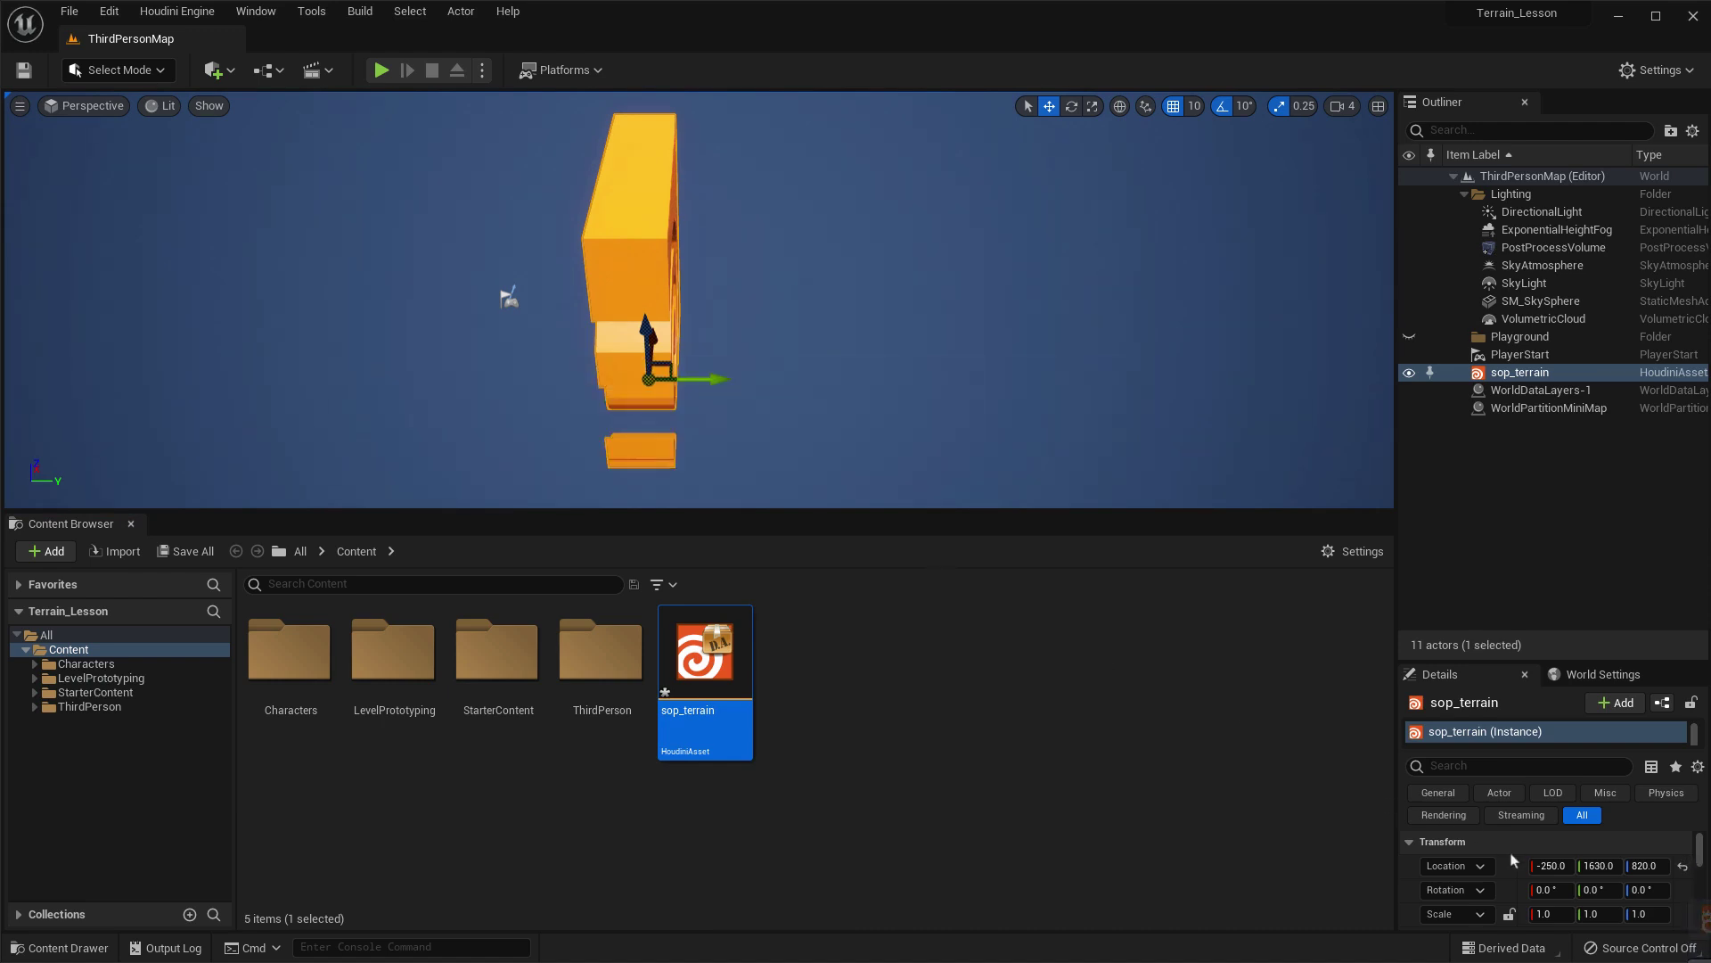
Set the terrain's location to 0, 0, 0 and frame it in the view.
{"action": "left_click", "coordinate": [1556, 867]}
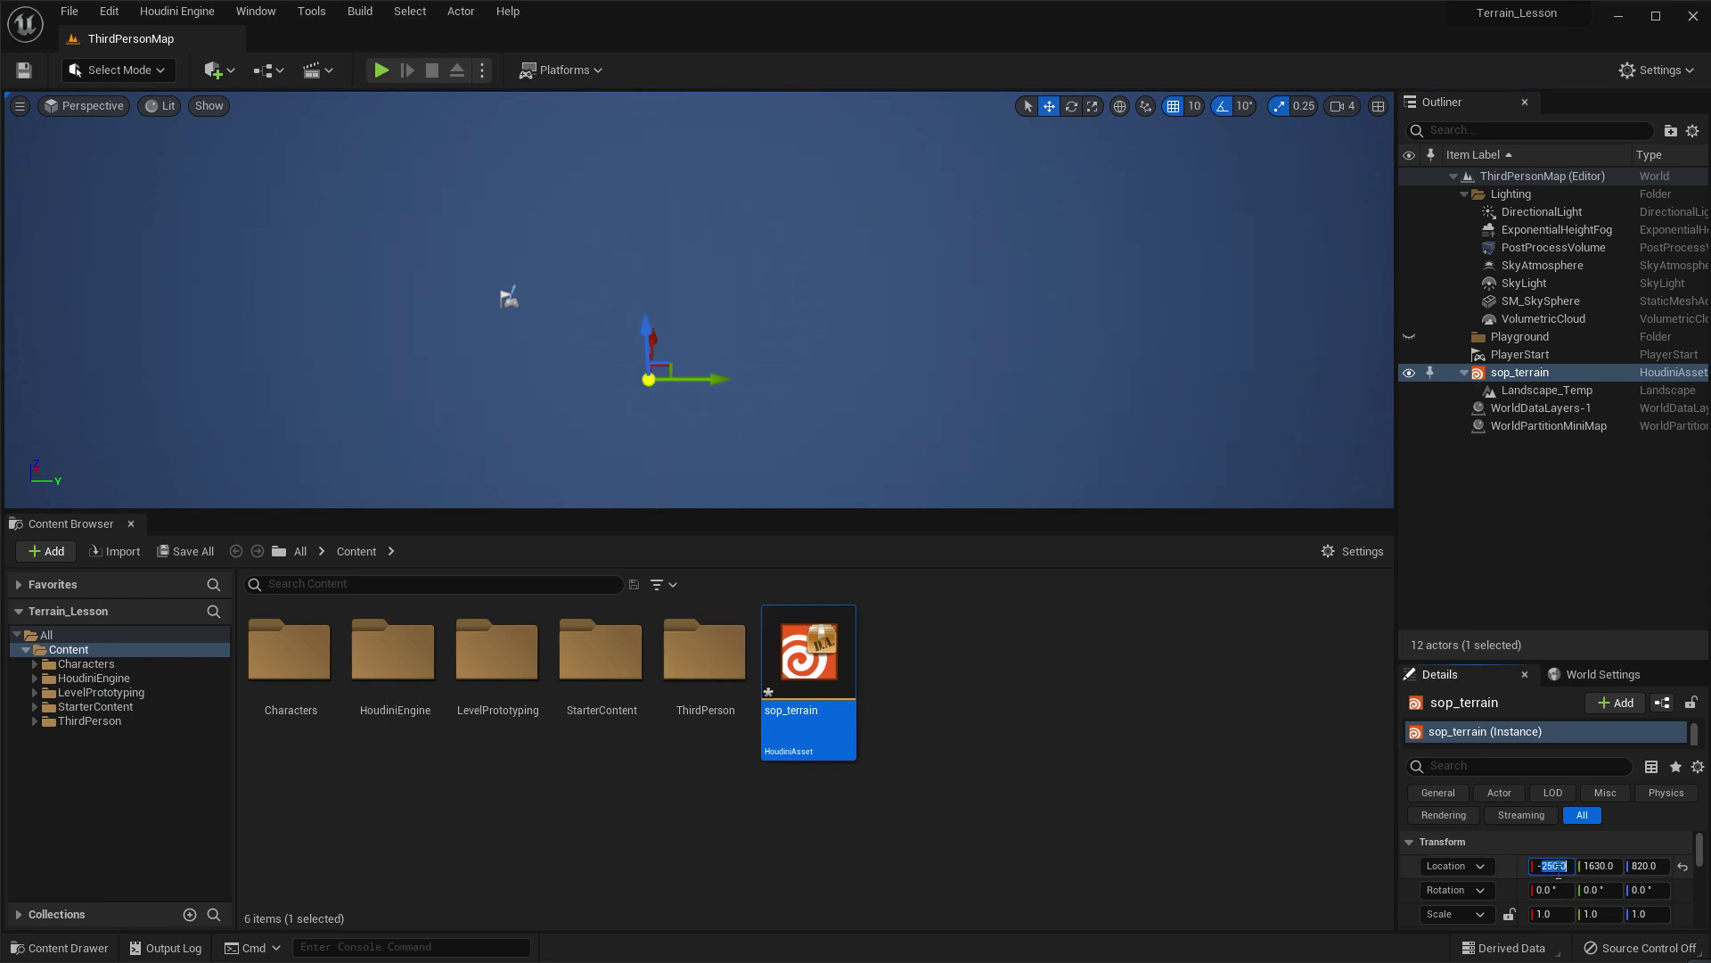
{"action": "type", "text": "0"}
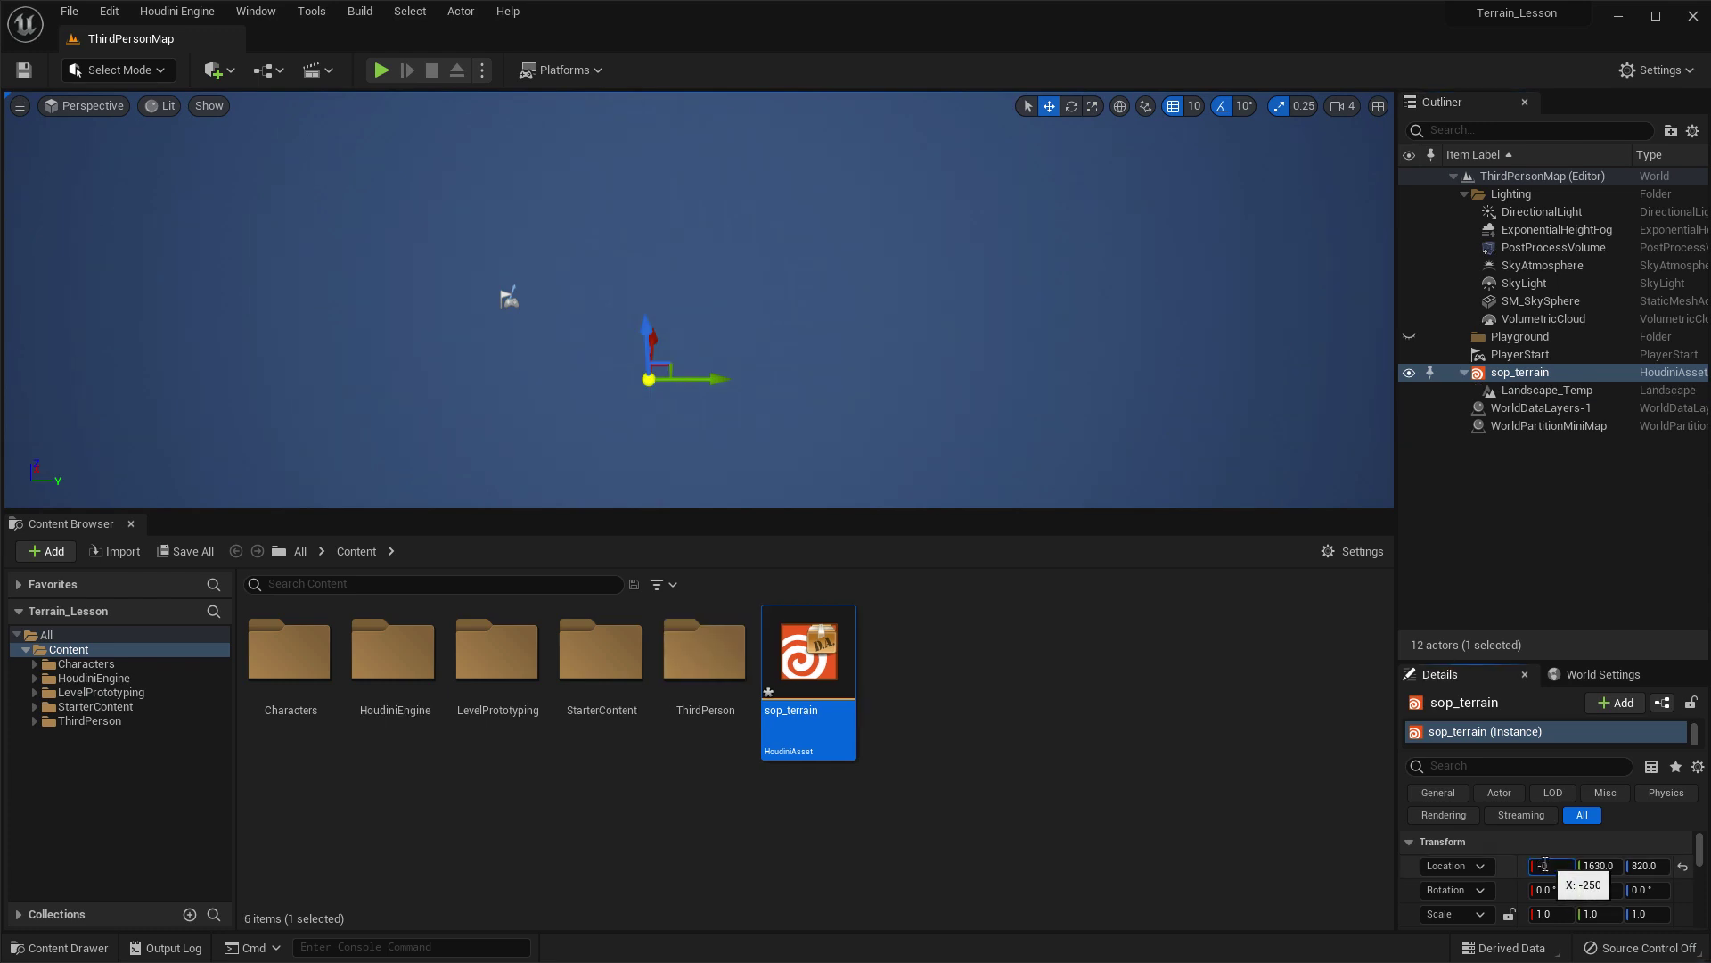
{"action": "key", "text": "Tab"}
{"action": "type", "text": "0"}
{"action": "key", "text": "Tab"}
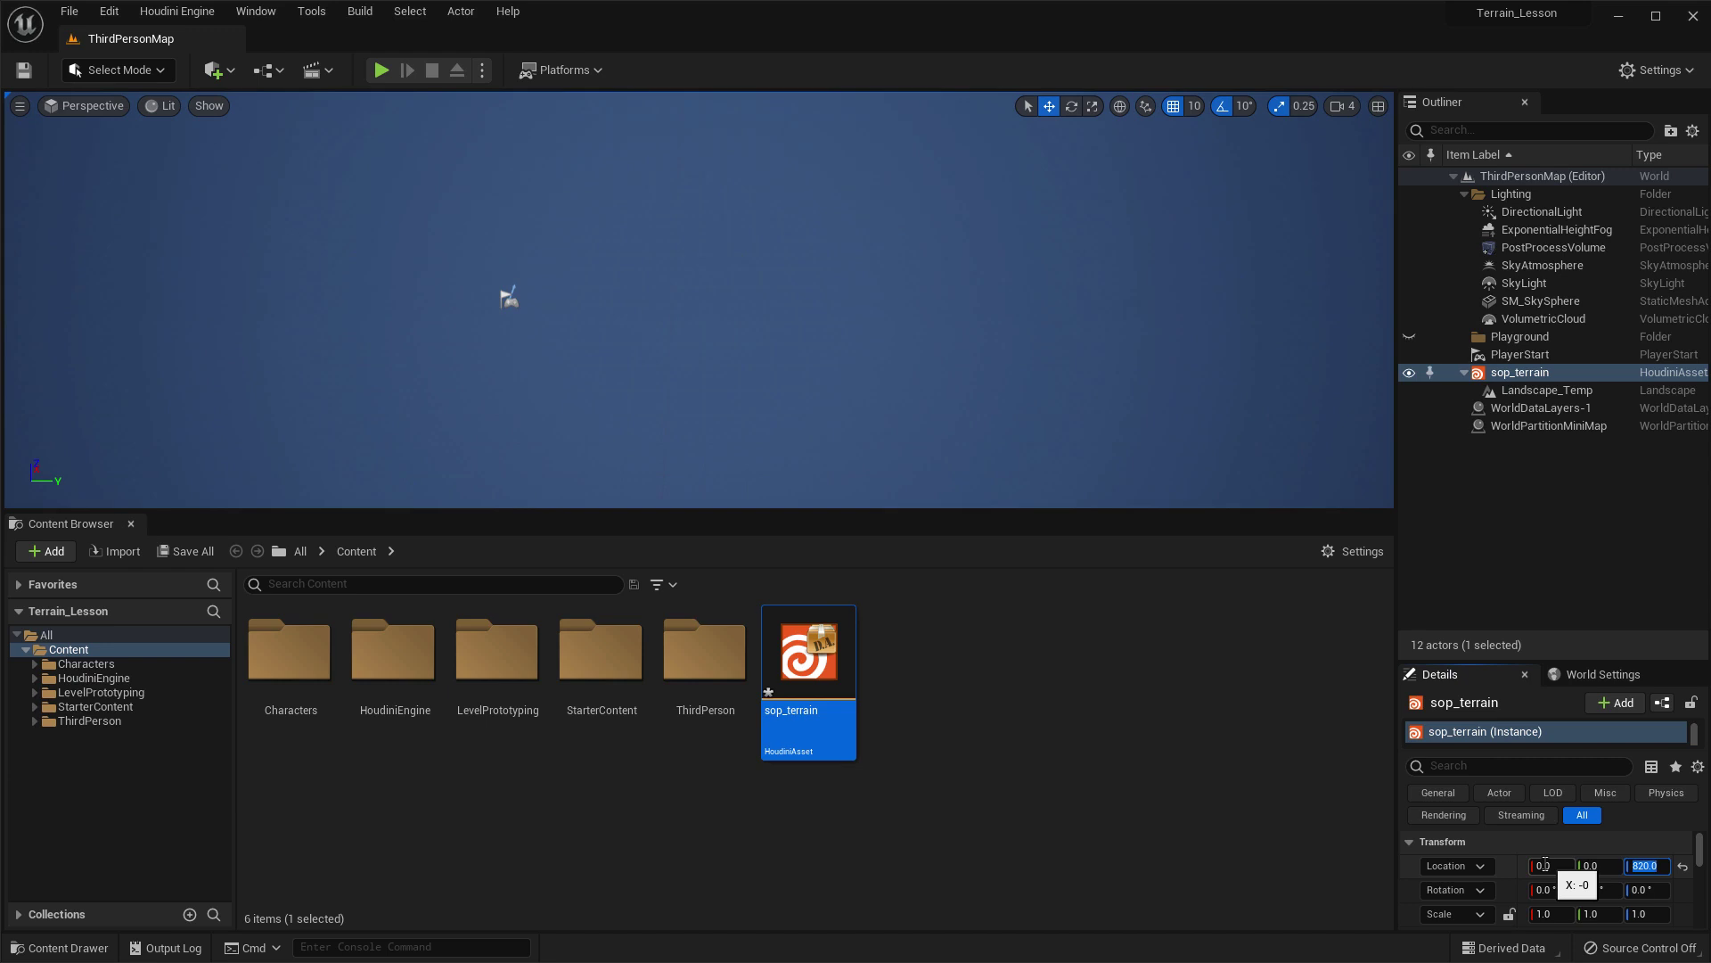
{"action": "type", "text": "0"}
{"action": "key", "text": "Tab"}
{"action": "key", "text": "f"}
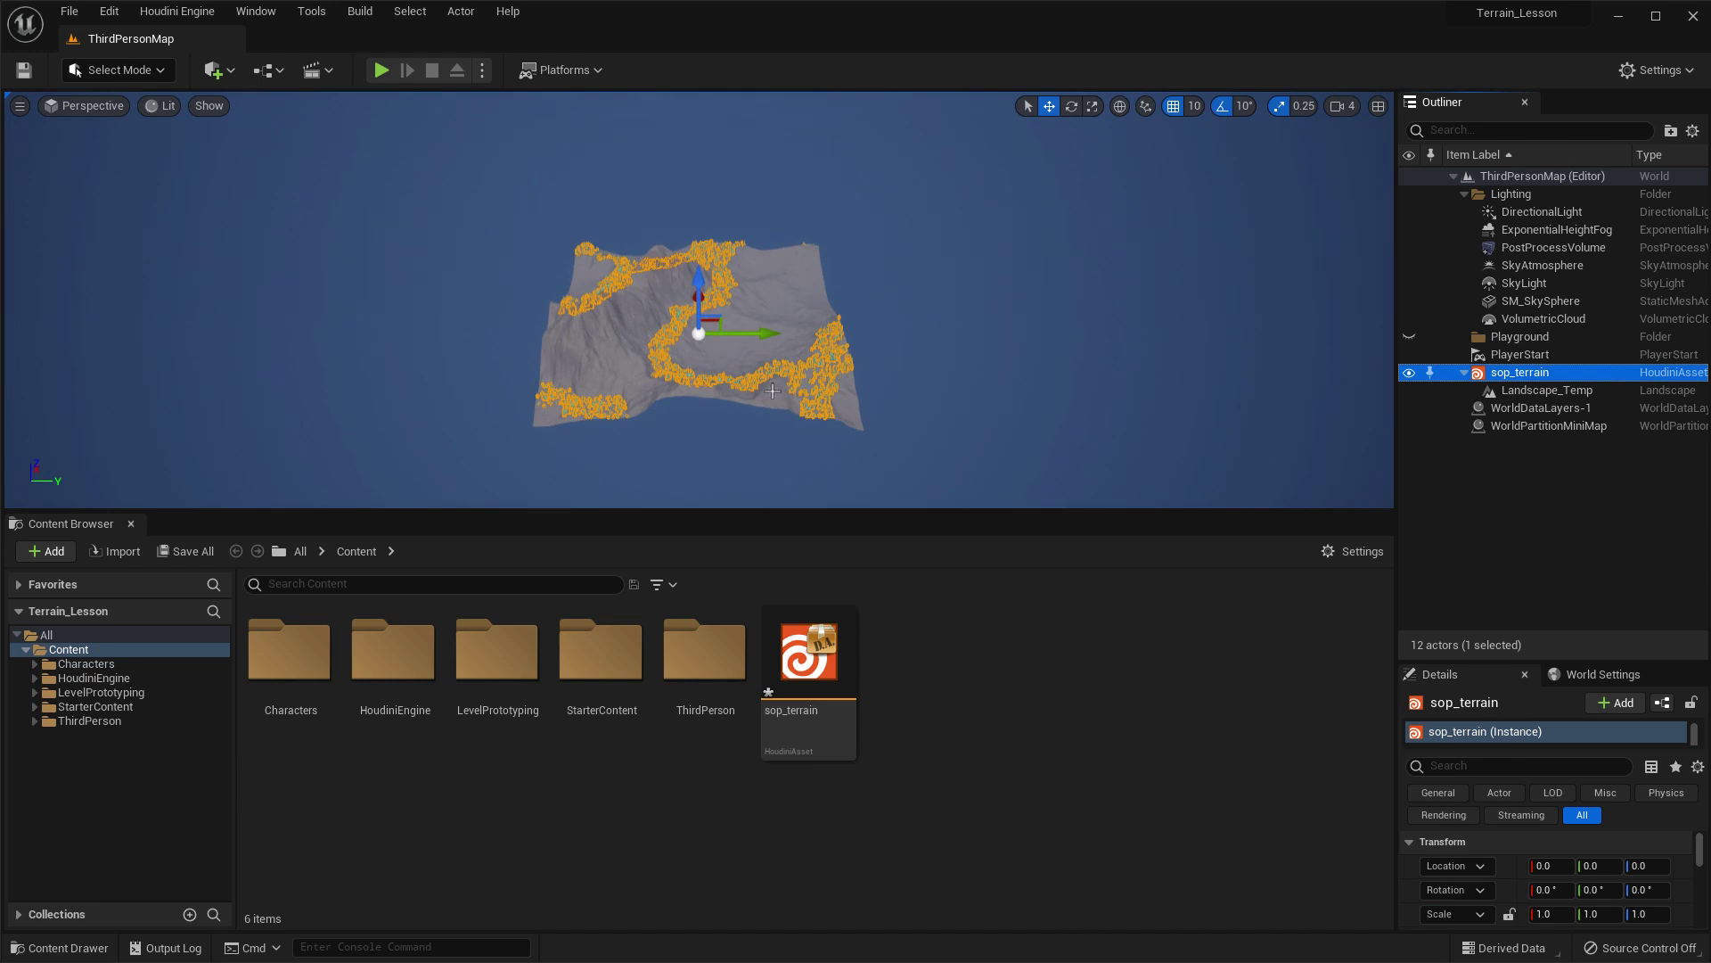
{"action": "left_click_drag", "start_coordinate": [772, 391], "coordinate": [764, 356], "text": "alt"}
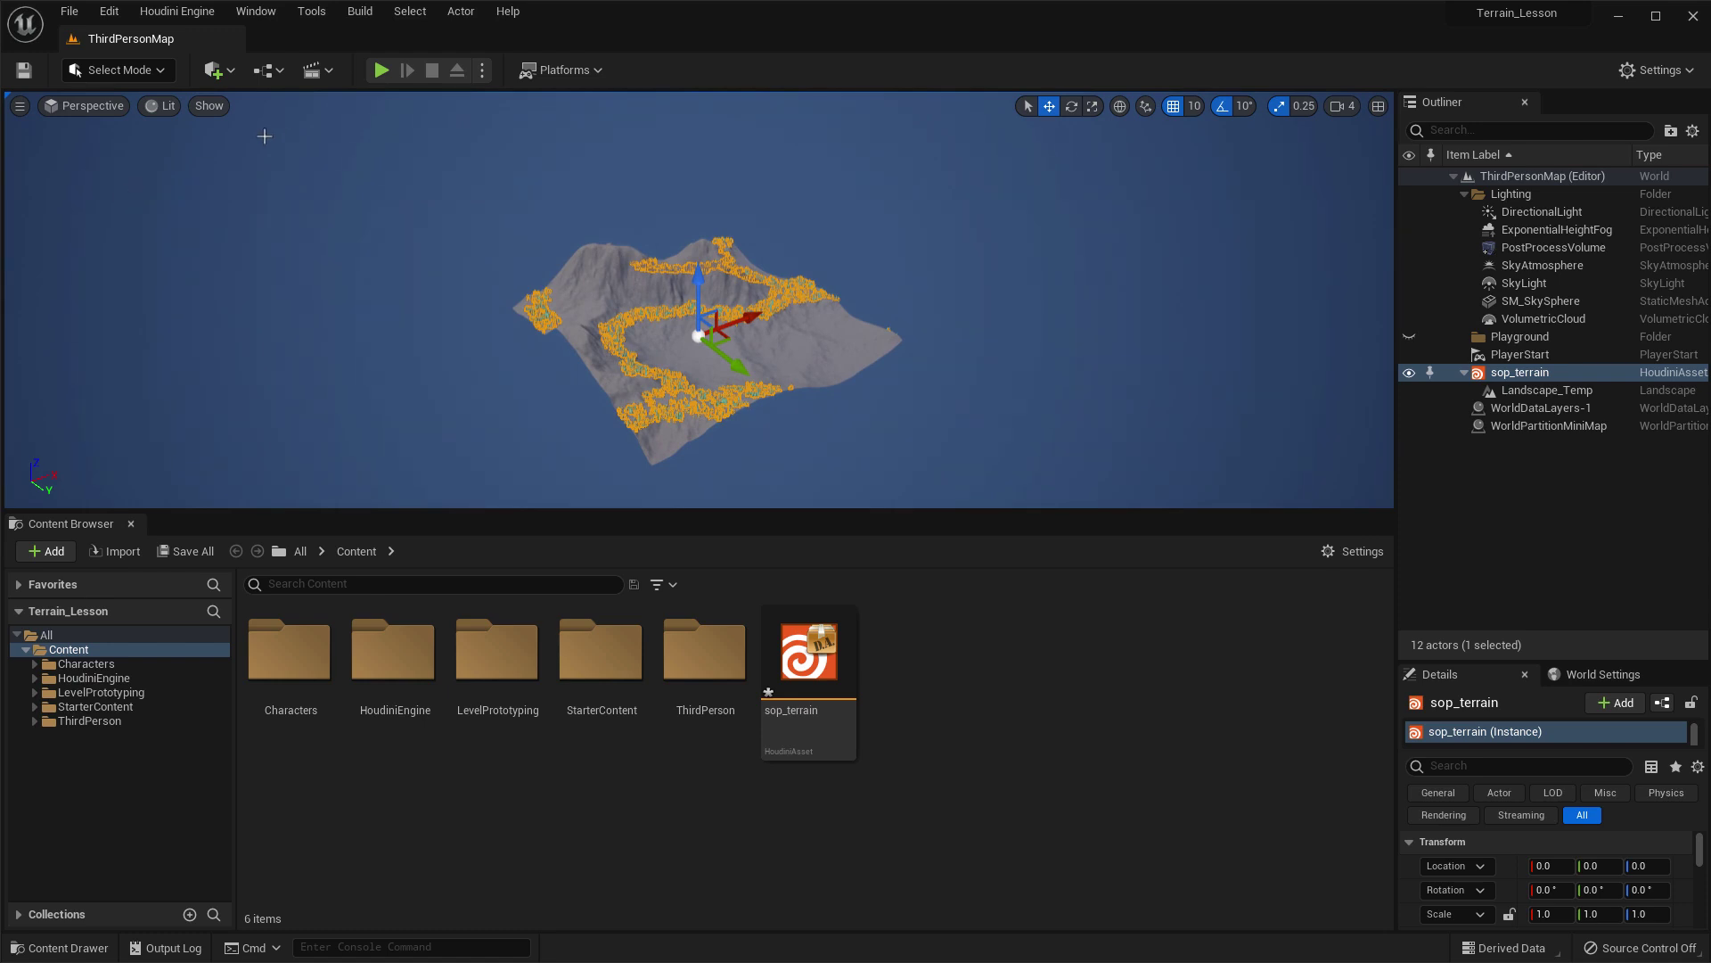
Enable Use distance-scaled camera speed in Level Editor Viewports preferences, then close Preferences.
{"action": "left_click", "coordinate": [69, 12]}
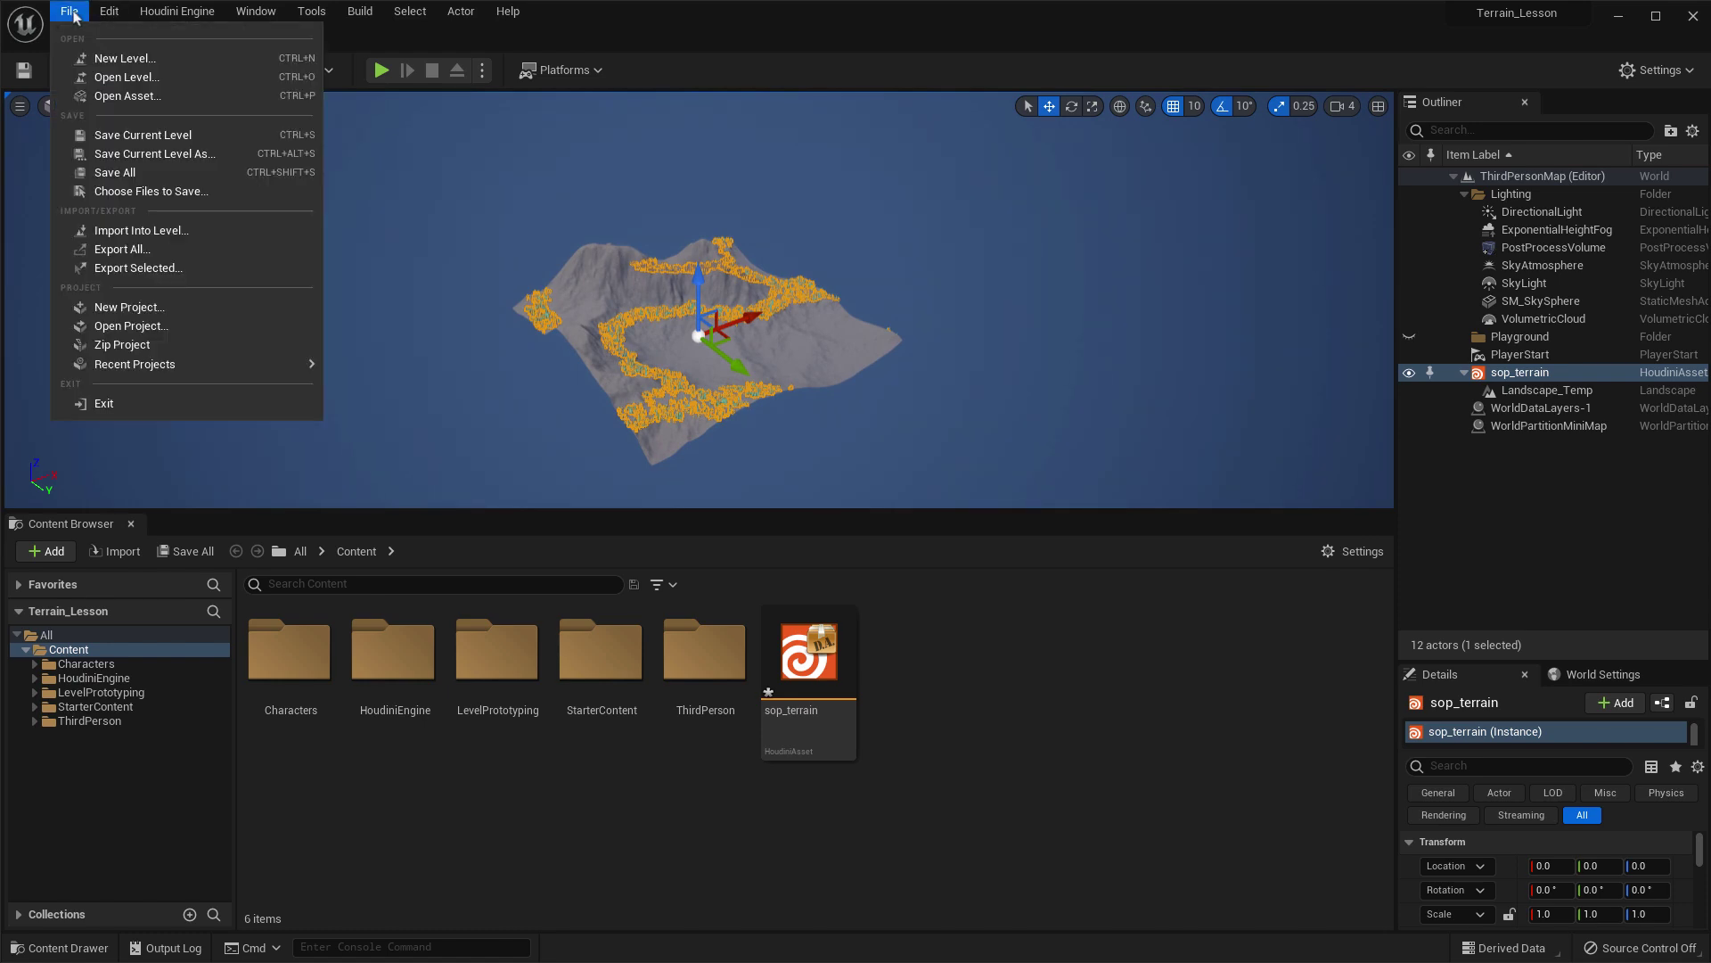
{"action": "mouse_move", "coordinate": [109, 11]}
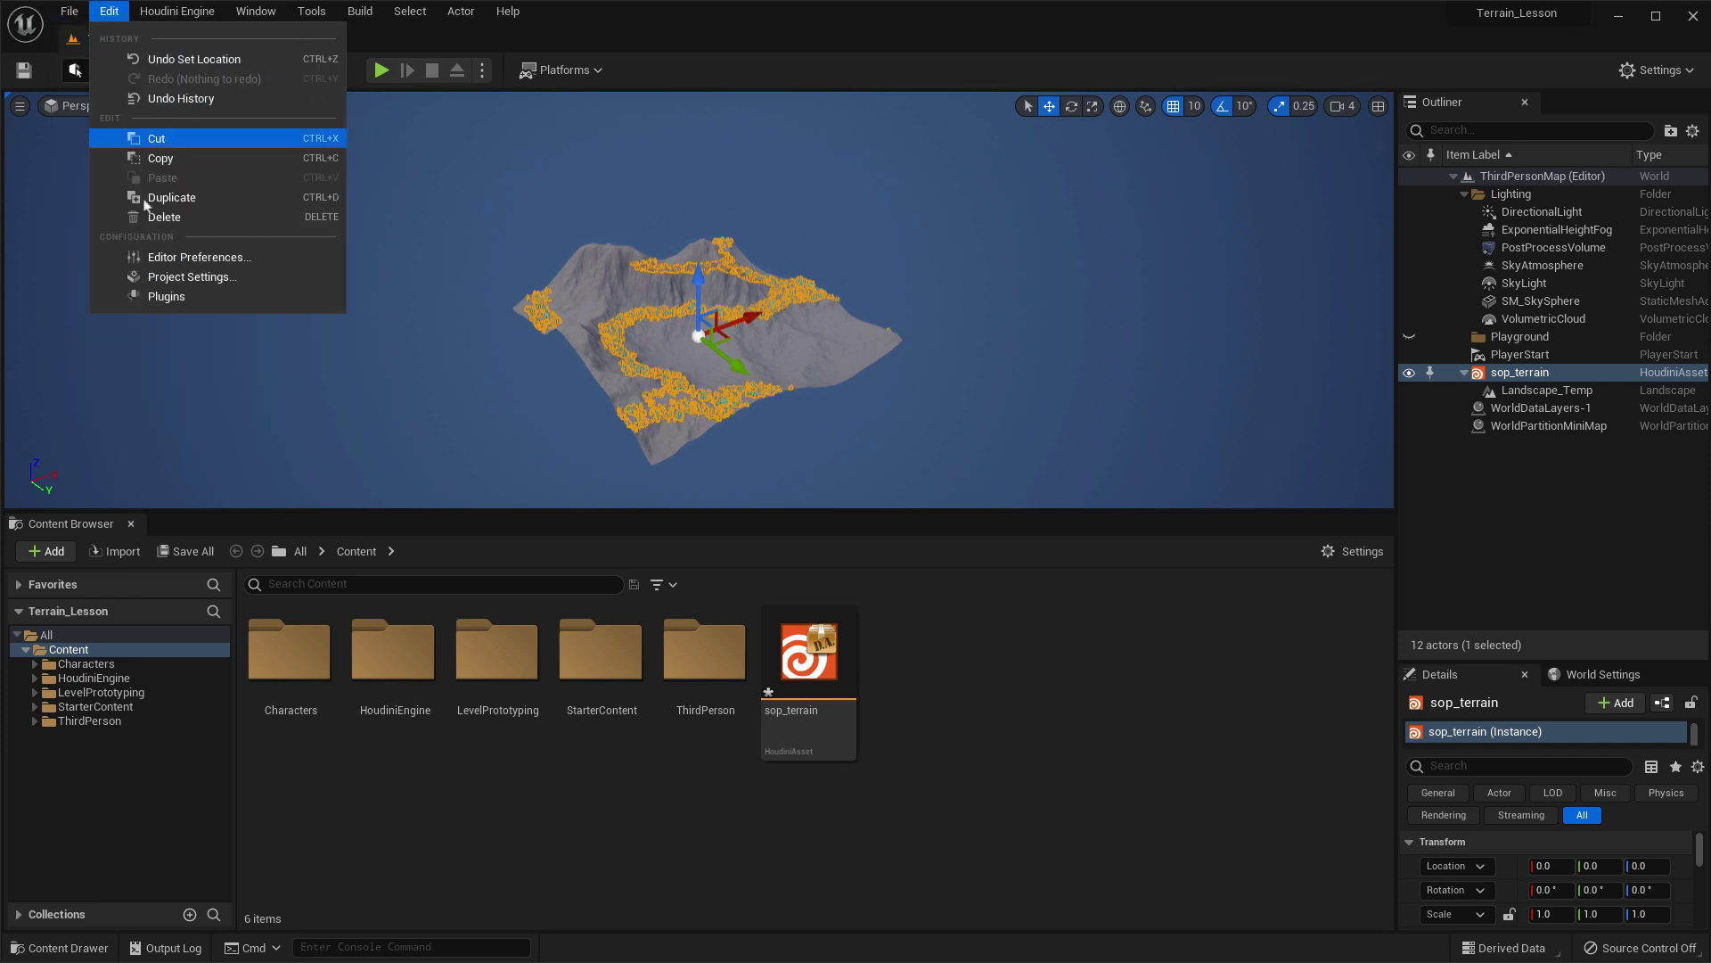
{"action": "left_click", "coordinate": [180, 257]}
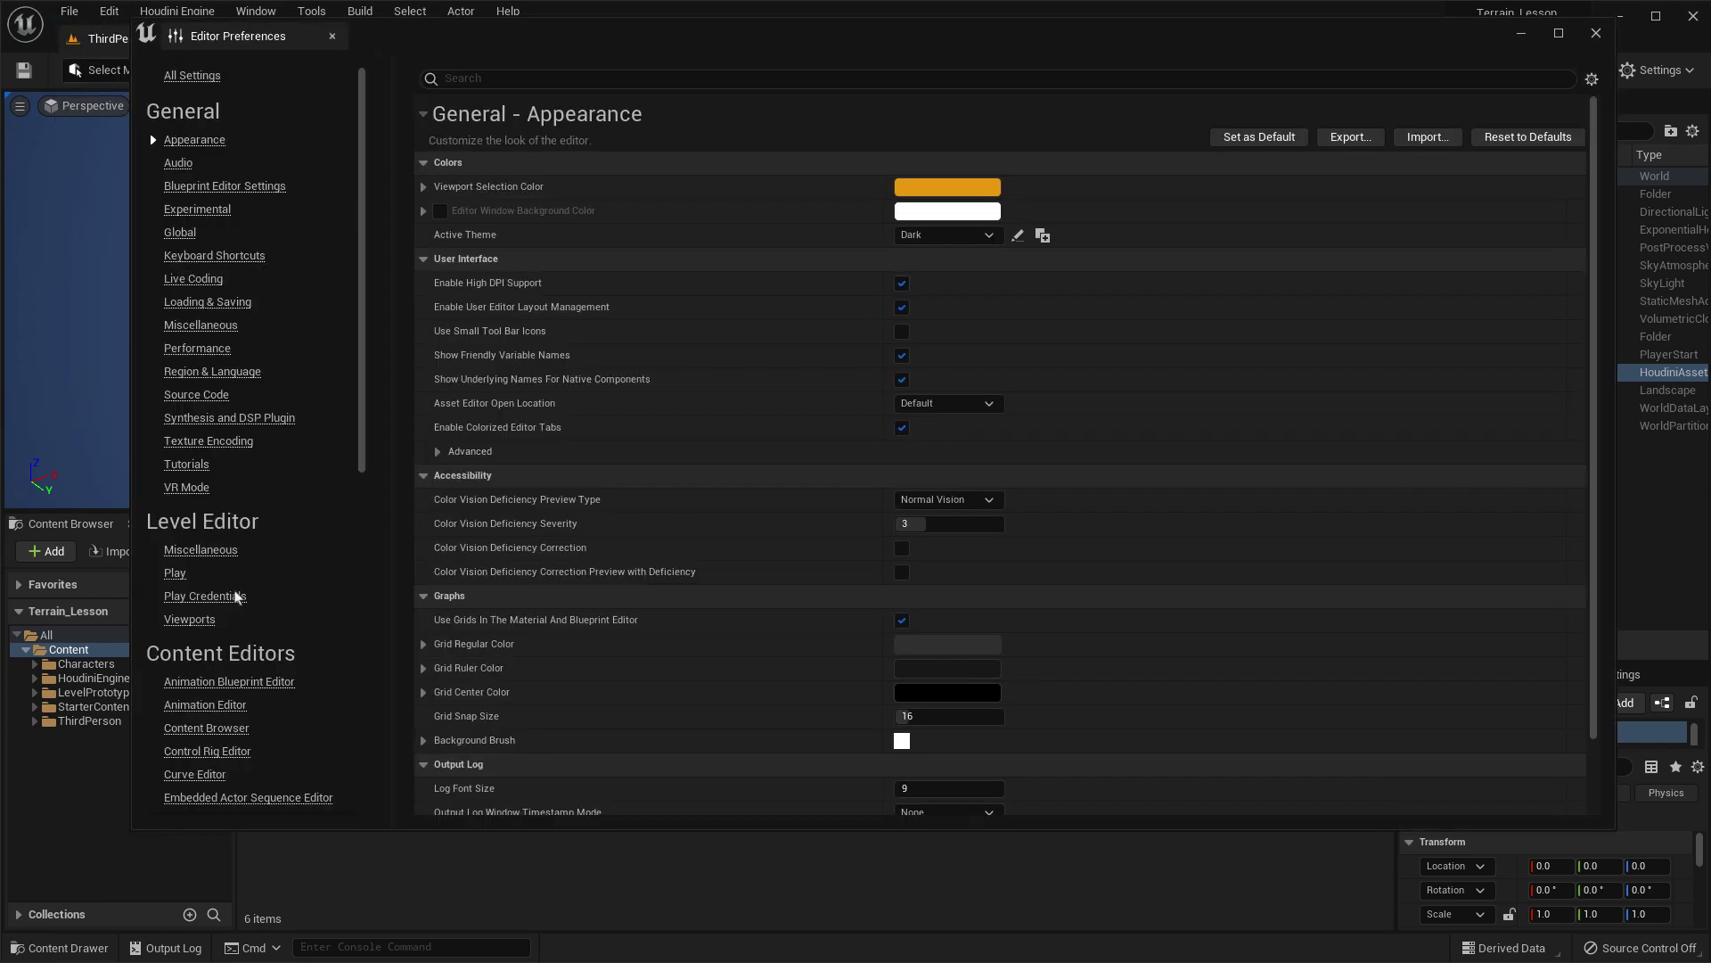
{"action": "left_click", "coordinate": [196, 624]}
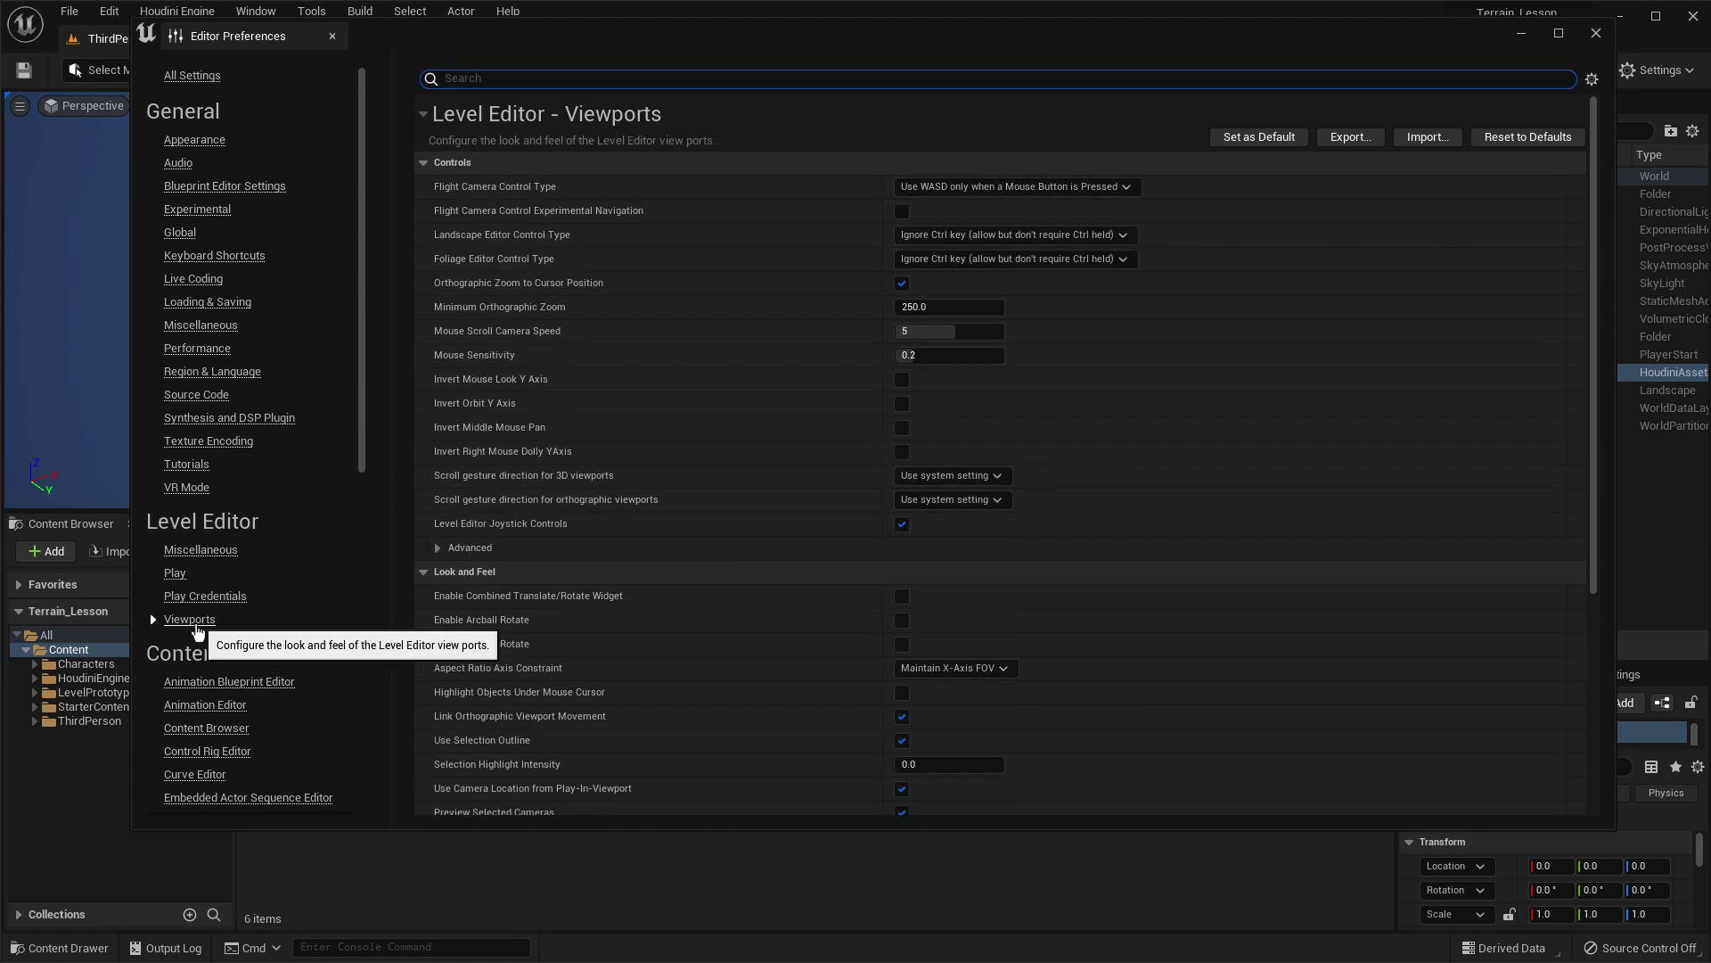
{"action": "left_click", "coordinate": [438, 547]}
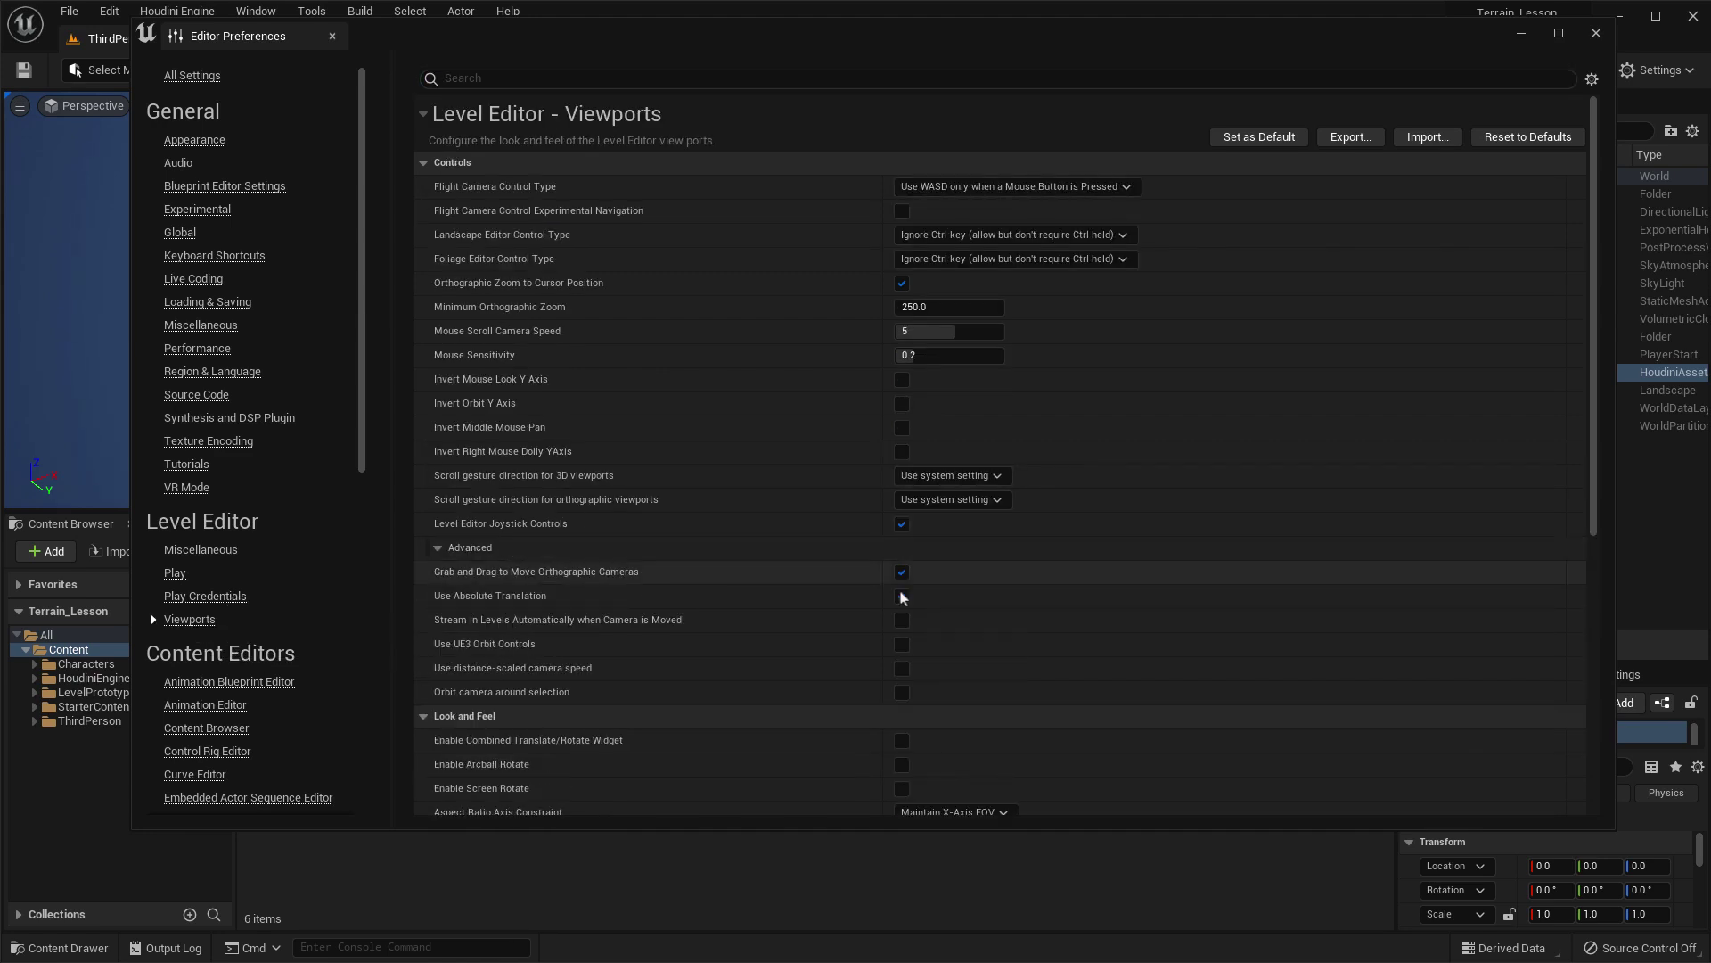
{"action": "left_click", "coordinate": [901, 669]}
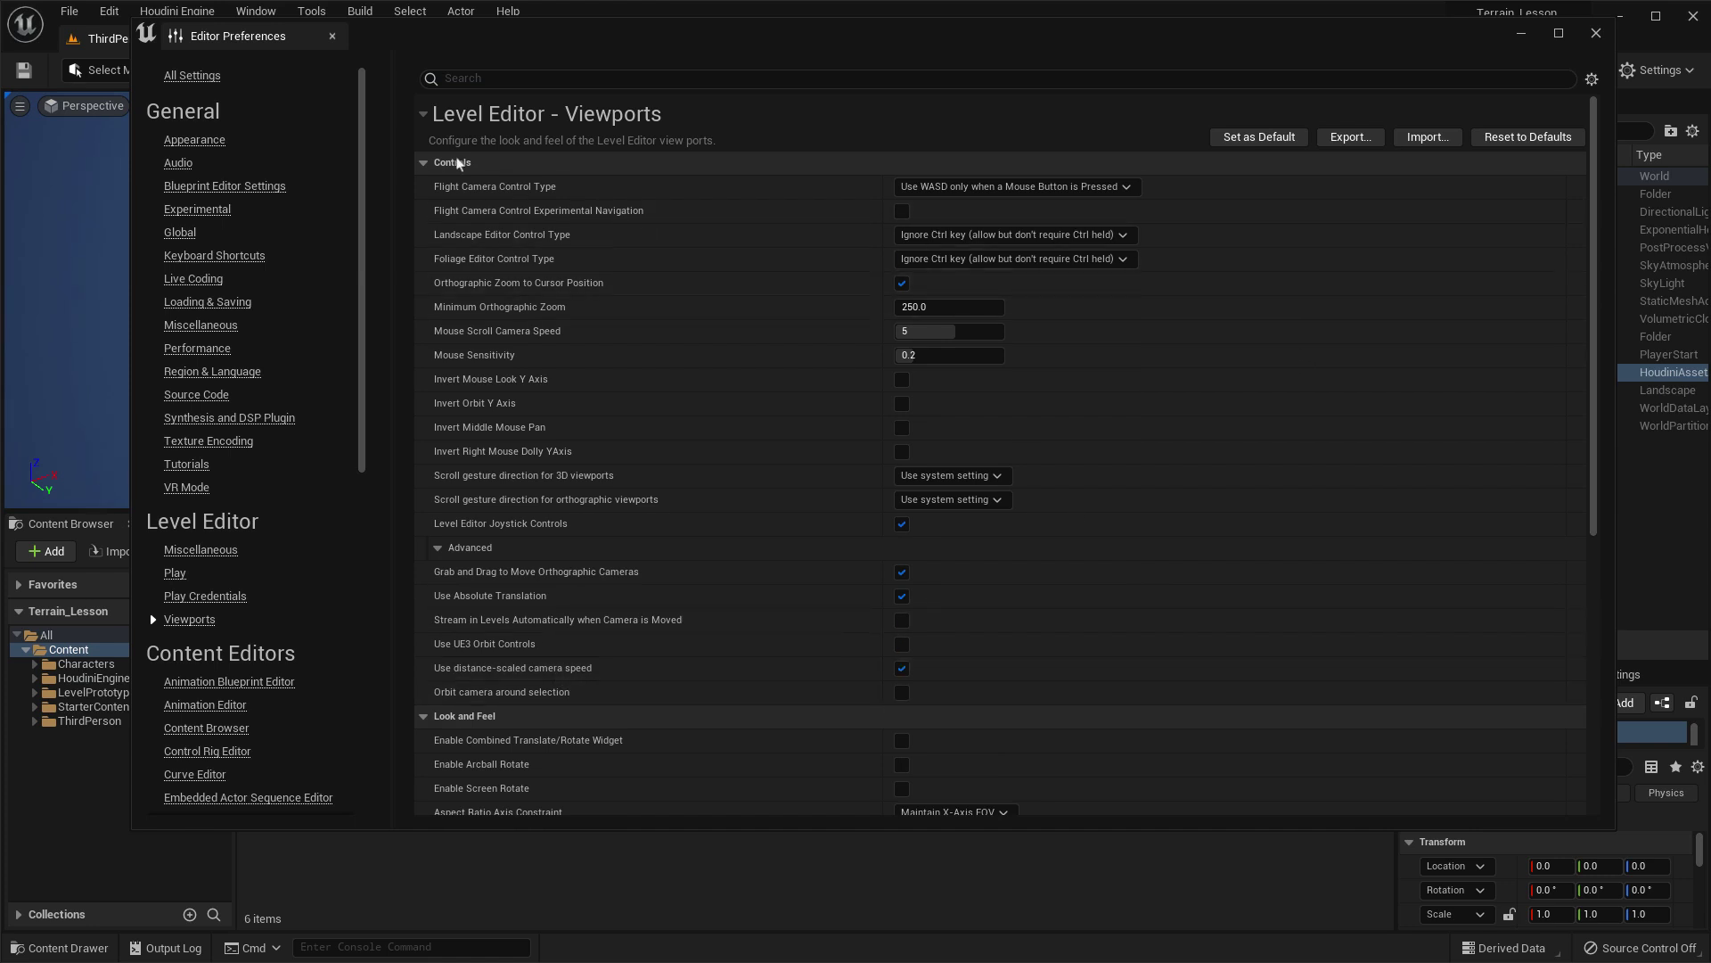
{"action": "left_click", "coordinate": [1597, 33]}
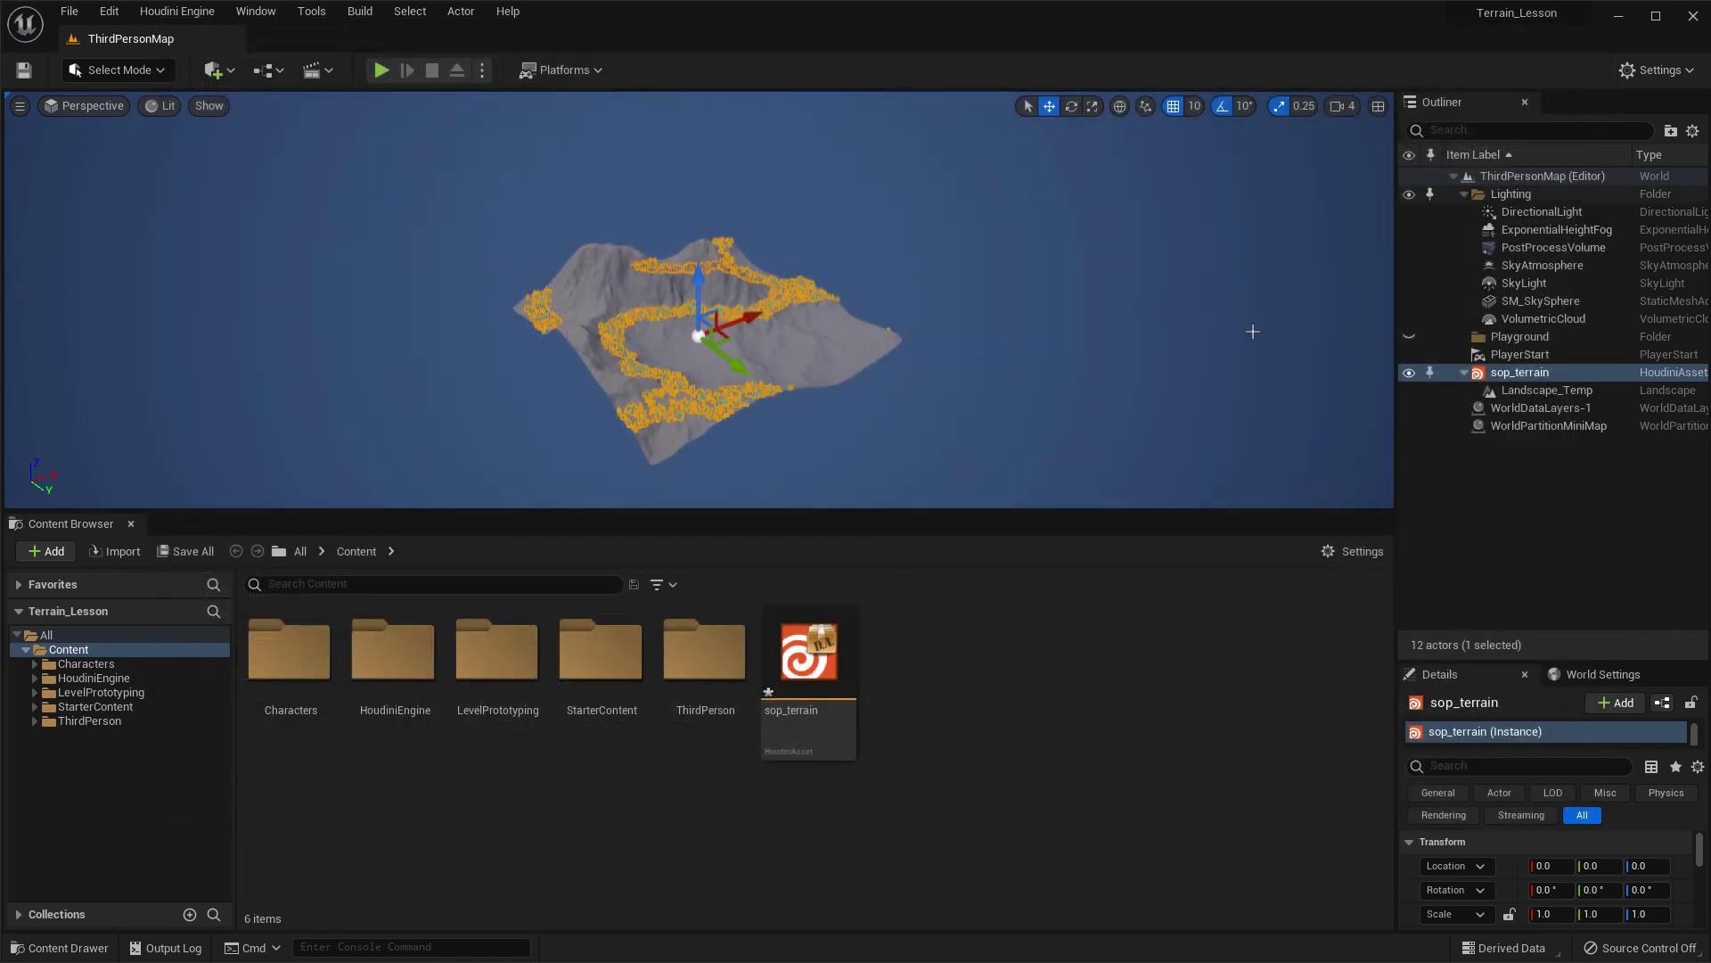
Close the Content Browser and orbit out to see the whole bush-covered terrain.
{"action": "mouse_move", "coordinate": [746, 407]}
{"action": "left_mouse_down", "text": "alt"}
{"action": "mouse_move", "coordinate": [829, 410]}
{"action": "mouse_move", "coordinate": [771, 411]}
{"action": "left_mouse_up", "text": "alt"}
{"action": "right_click_drag", "start_coordinate": [771, 411], "coordinate": [811, 410], "text": "alt"}
{"action": "mouse_move", "coordinate": [825, 417]}
{"action": "left_mouse_down"}
{"action": "mouse_move", "coordinate": [781, 379]}
{"action": "mouse_move", "coordinate": [819, 422]}
{"action": "left_mouse_up"}
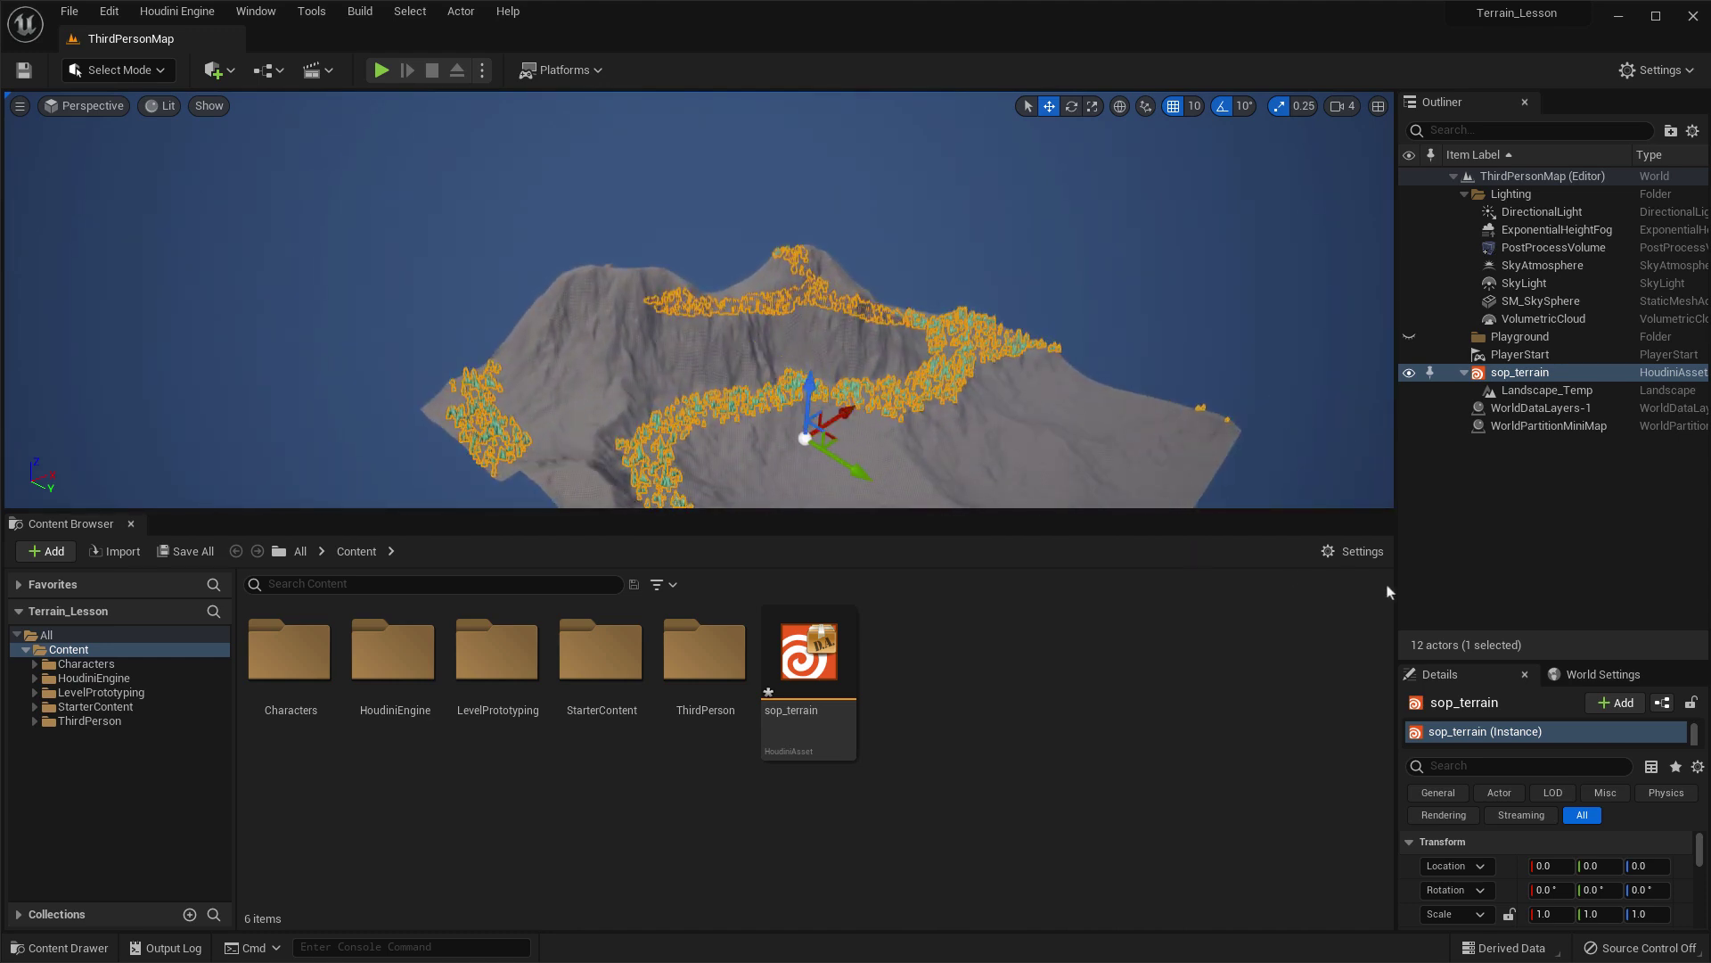
{"action": "left_click", "coordinate": [131, 525]}
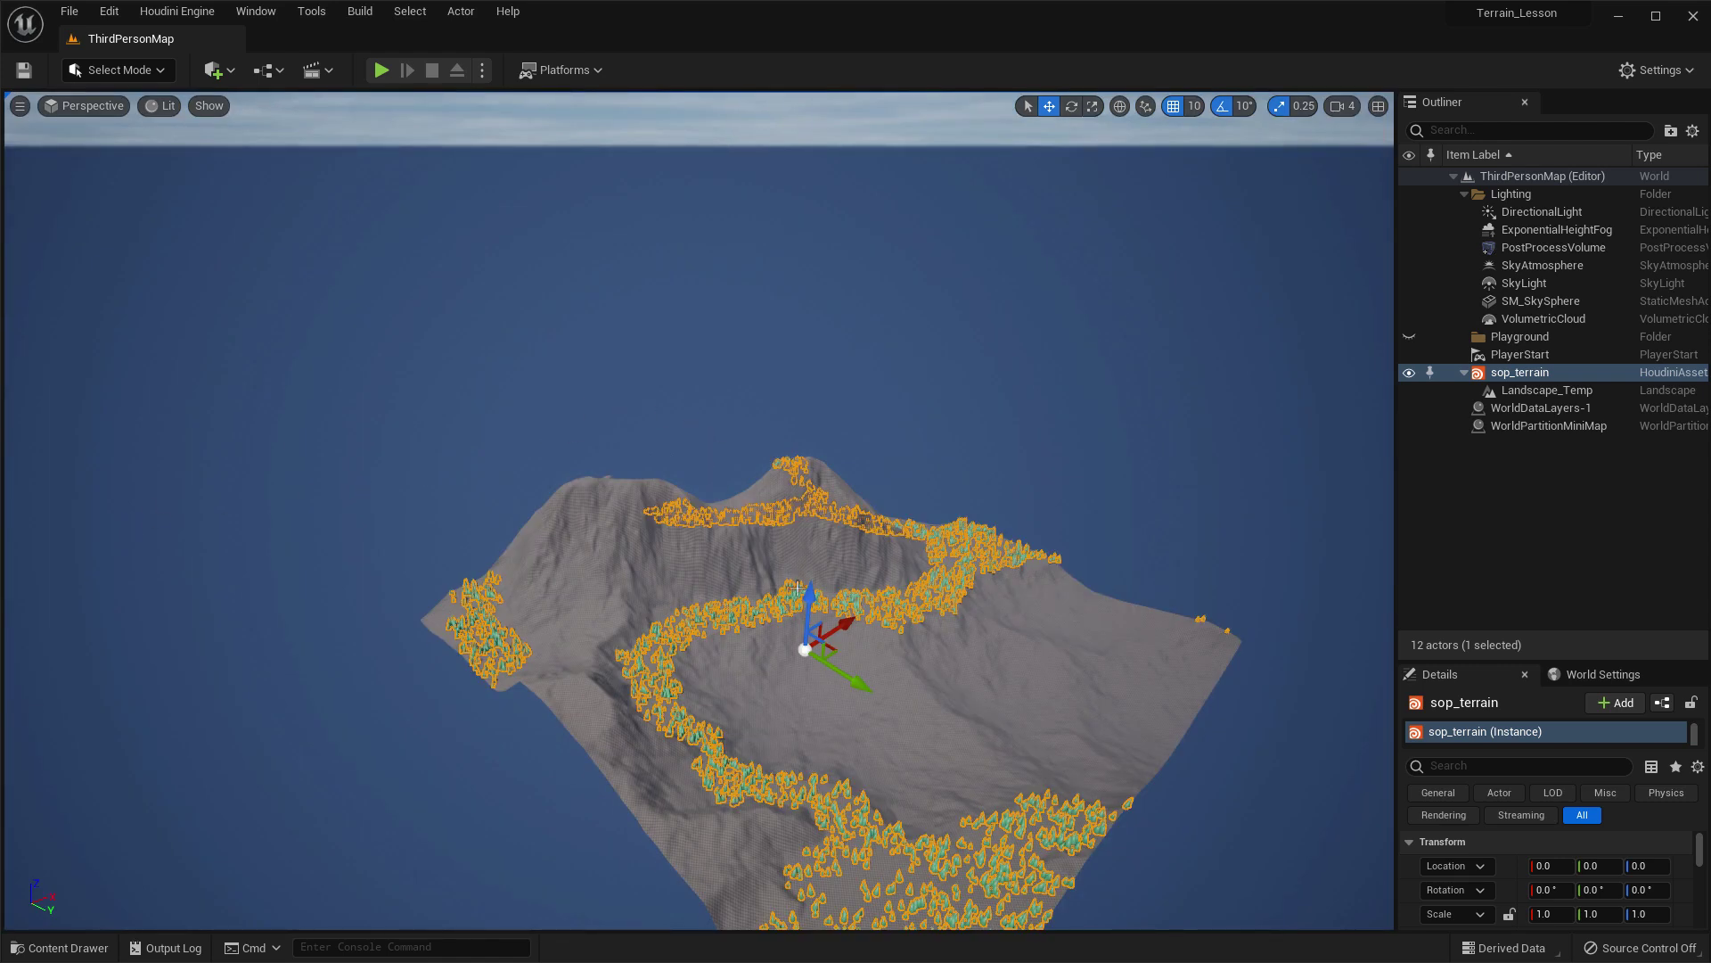
{"action": "scroll", "coordinate": [799, 575], "scroll_direction": "down", "scroll_amount": 5}
{"action": "mouse_move", "coordinate": [800, 583]}
{"action": "left_mouse_down", "text": "alt"}
{"action": "mouse_move", "coordinate": [803, 503]}
{"action": "mouse_move", "coordinate": [807, 592]}
{"action": "left_mouse_up", "text": "alt"}
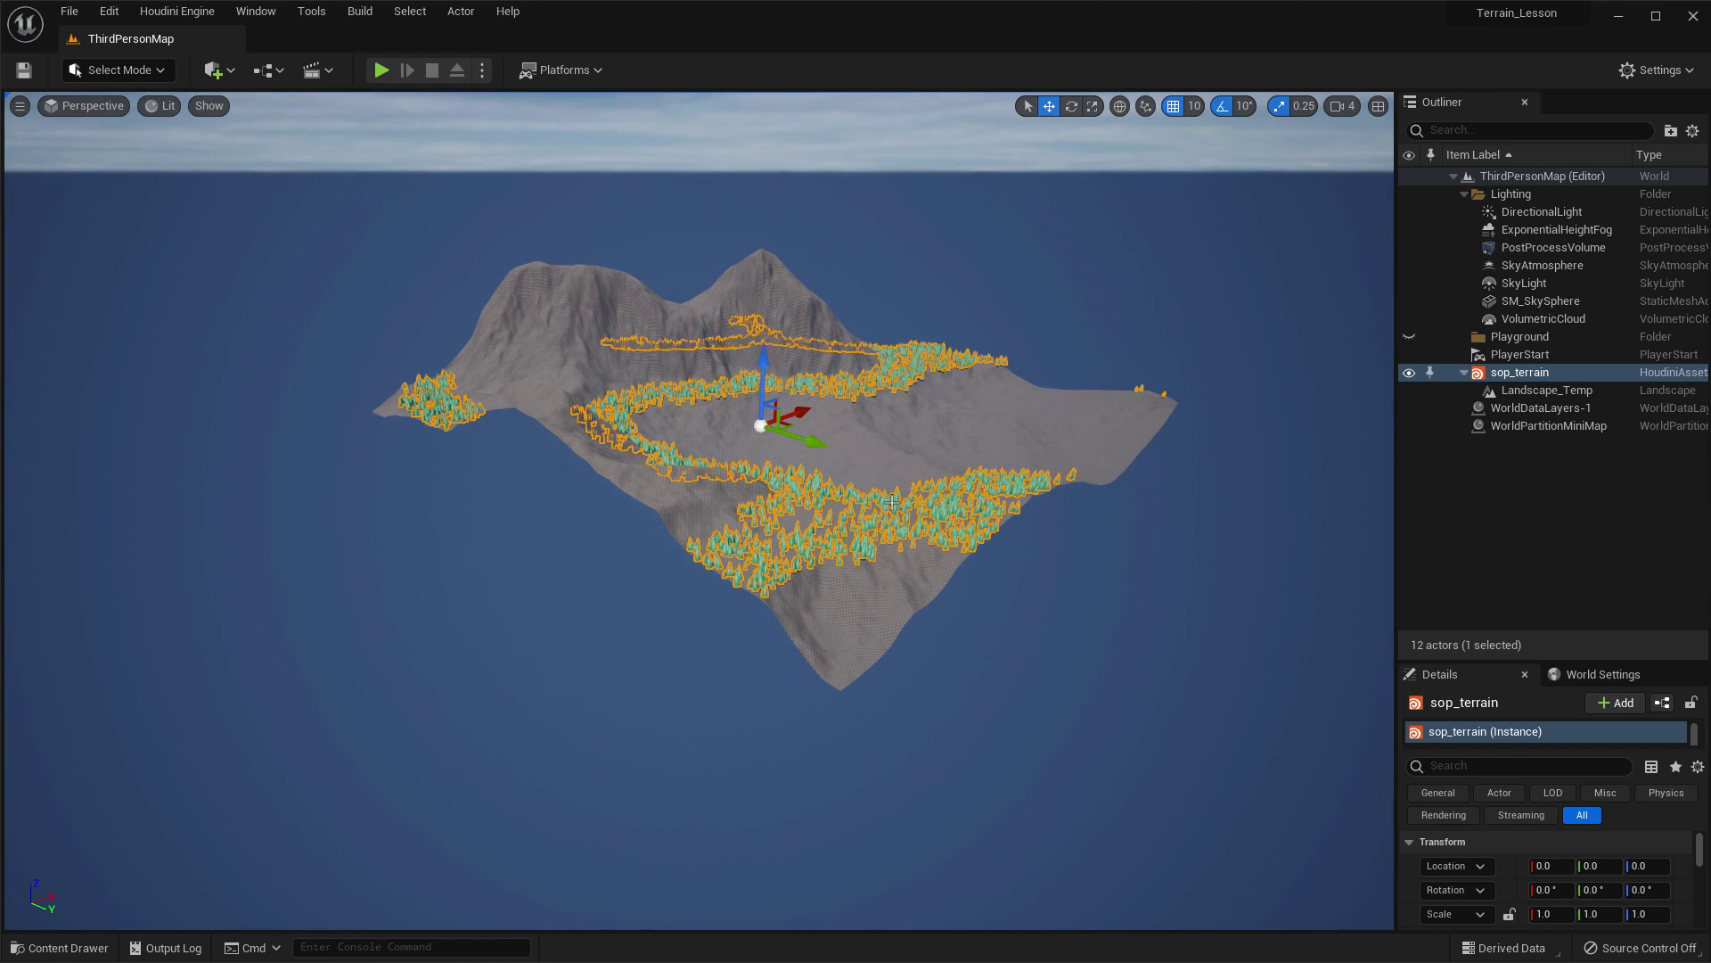
{"action": "left_click_drag", "start_coordinate": [893, 501], "coordinate": [842, 492], "text": "alt"}
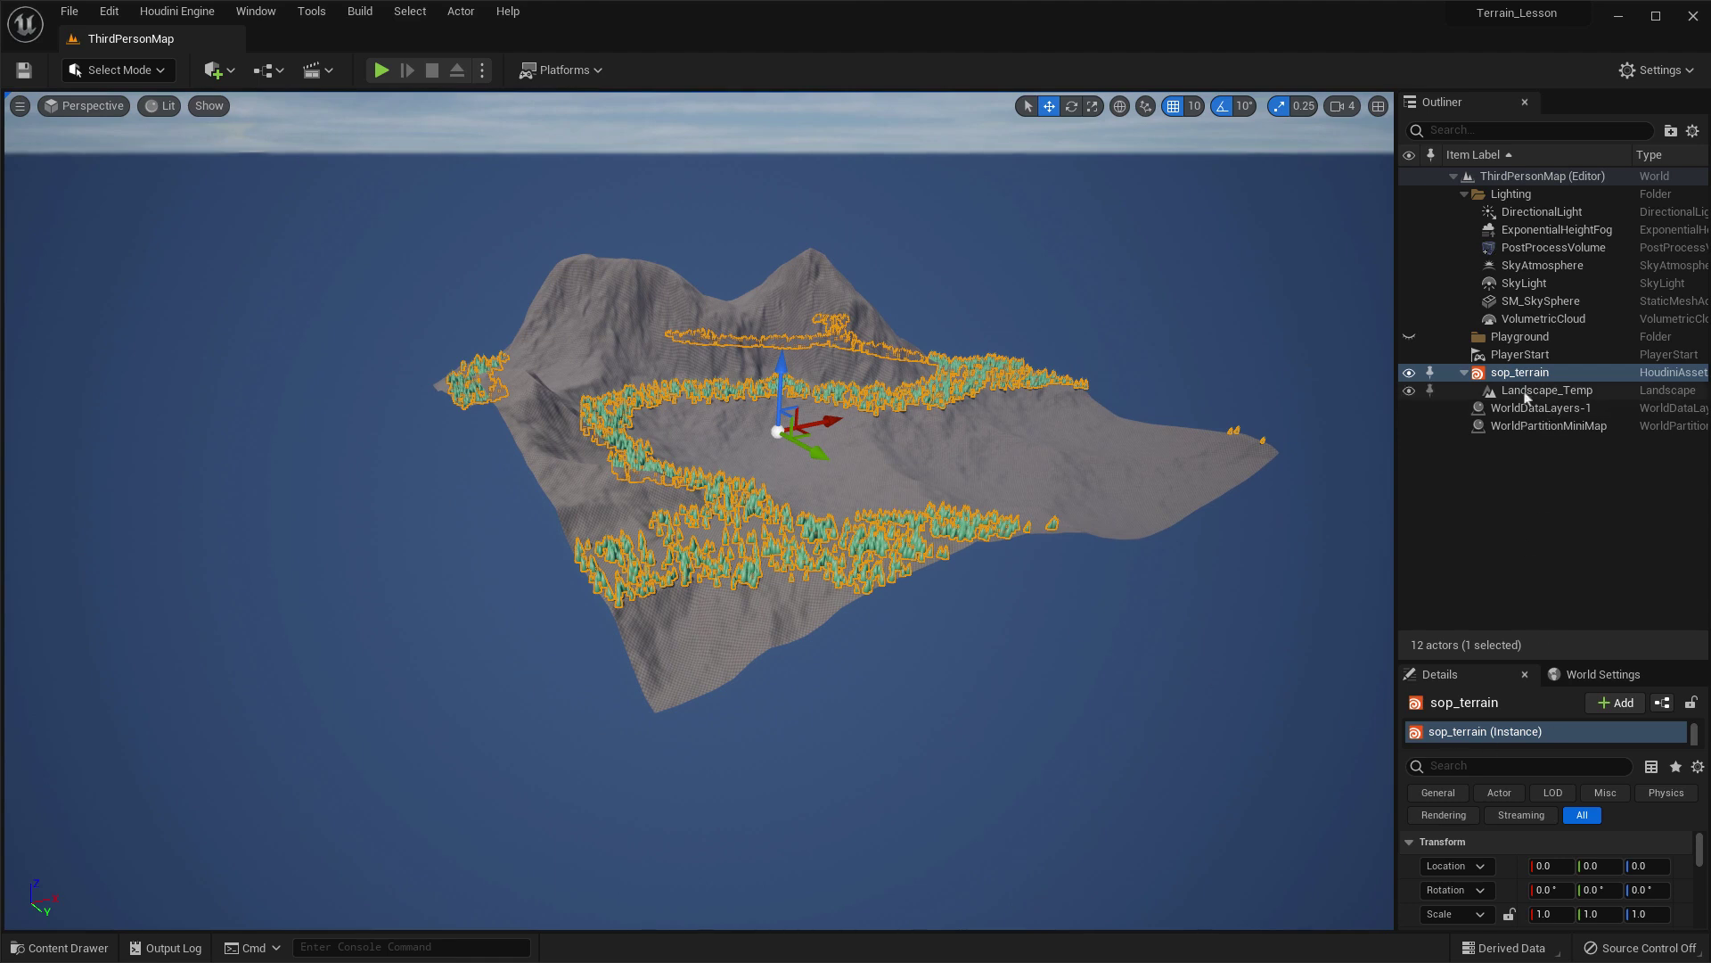
Raise the PlayerStart to Z 8882 and slide it over the bushy lower slope.
{"action": "left_click", "coordinate": [1516, 358]}
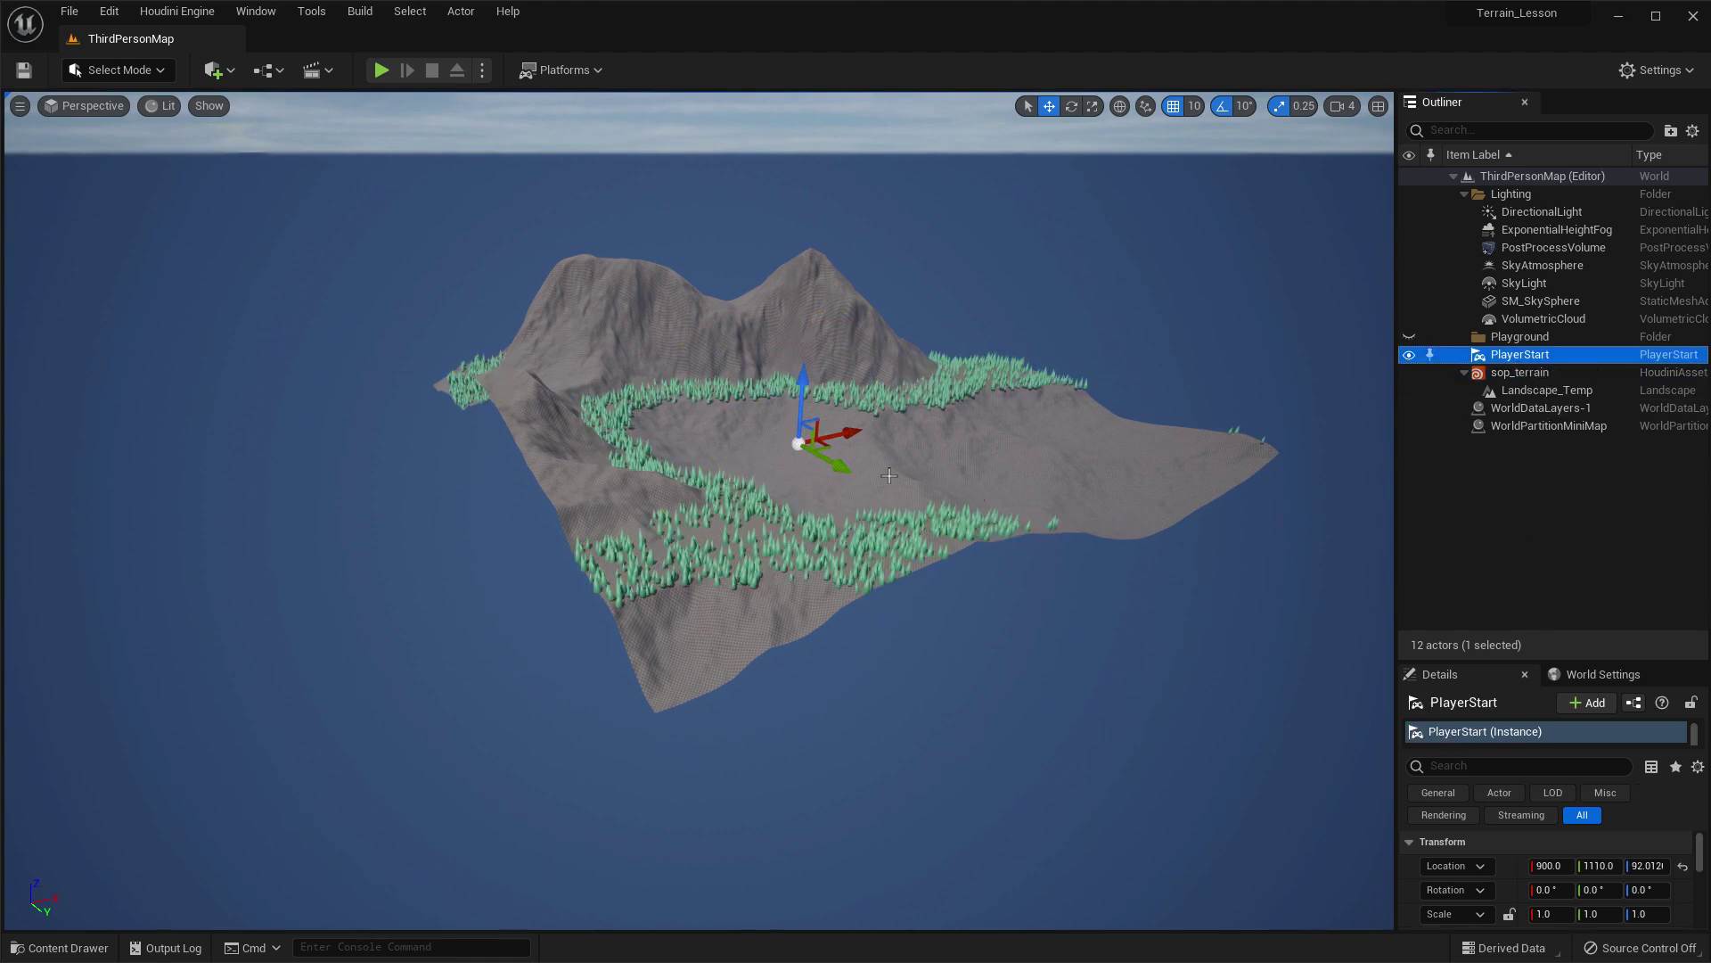
{"action": "left_click_drag", "start_coordinate": [814, 400], "coordinate": [816, 348]}
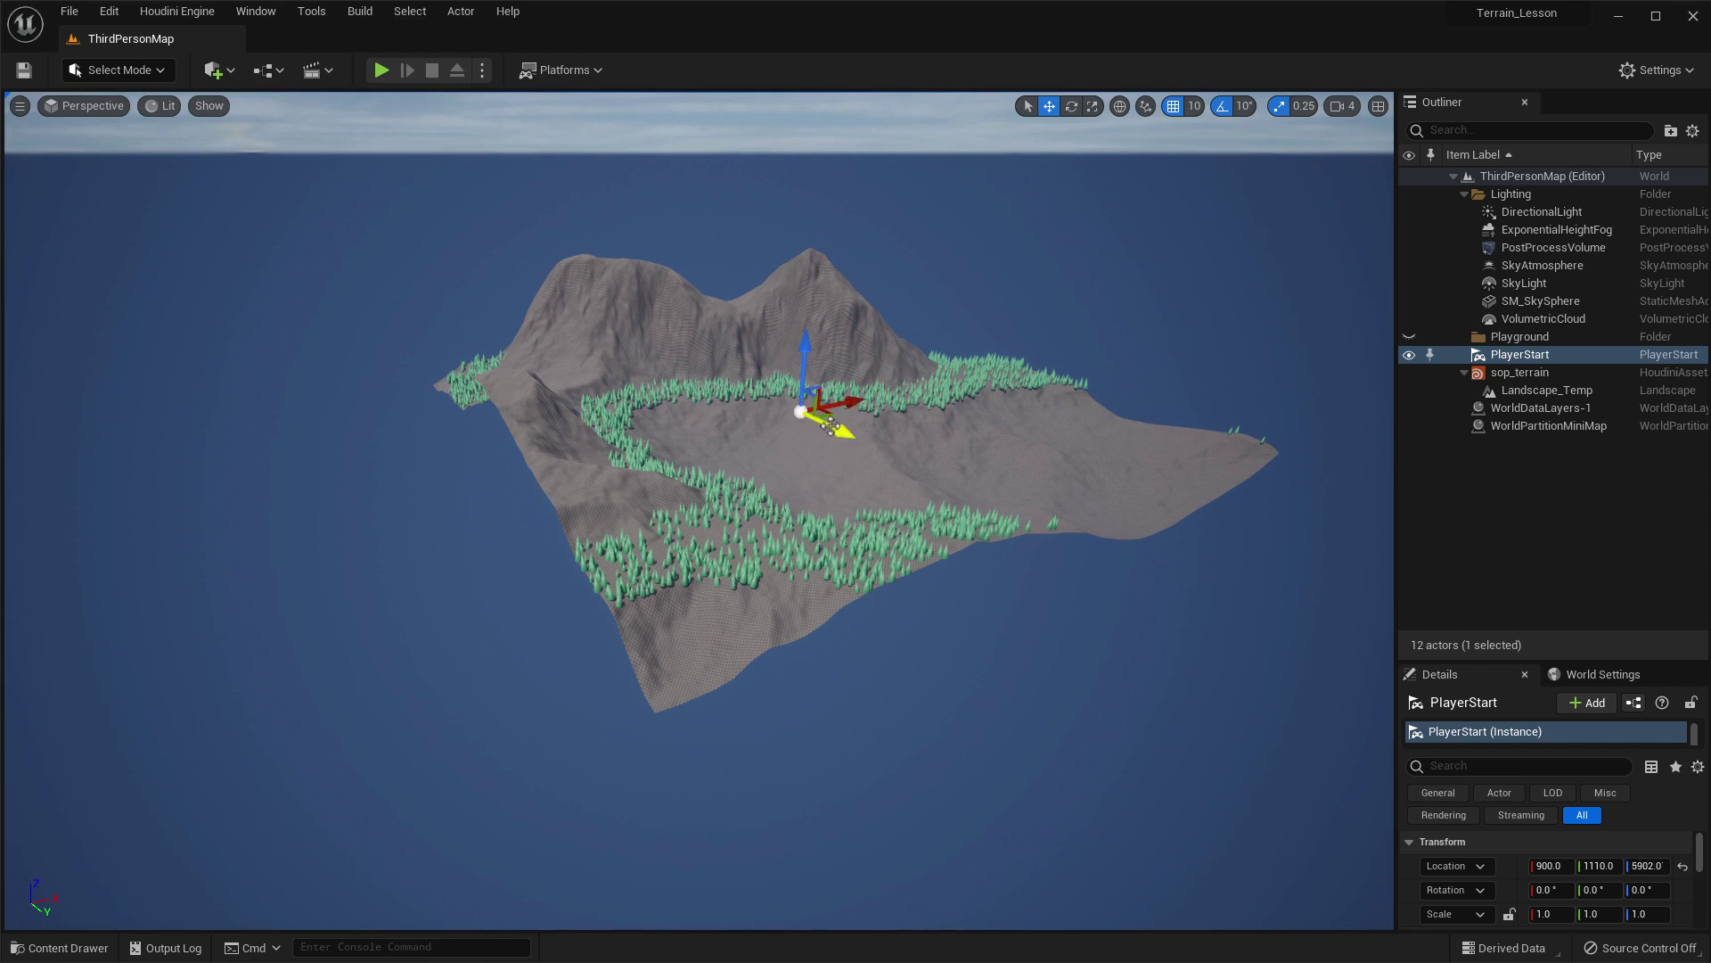
{"action": "left_click_drag", "start_coordinate": [840, 434], "coordinate": [720, 451]}
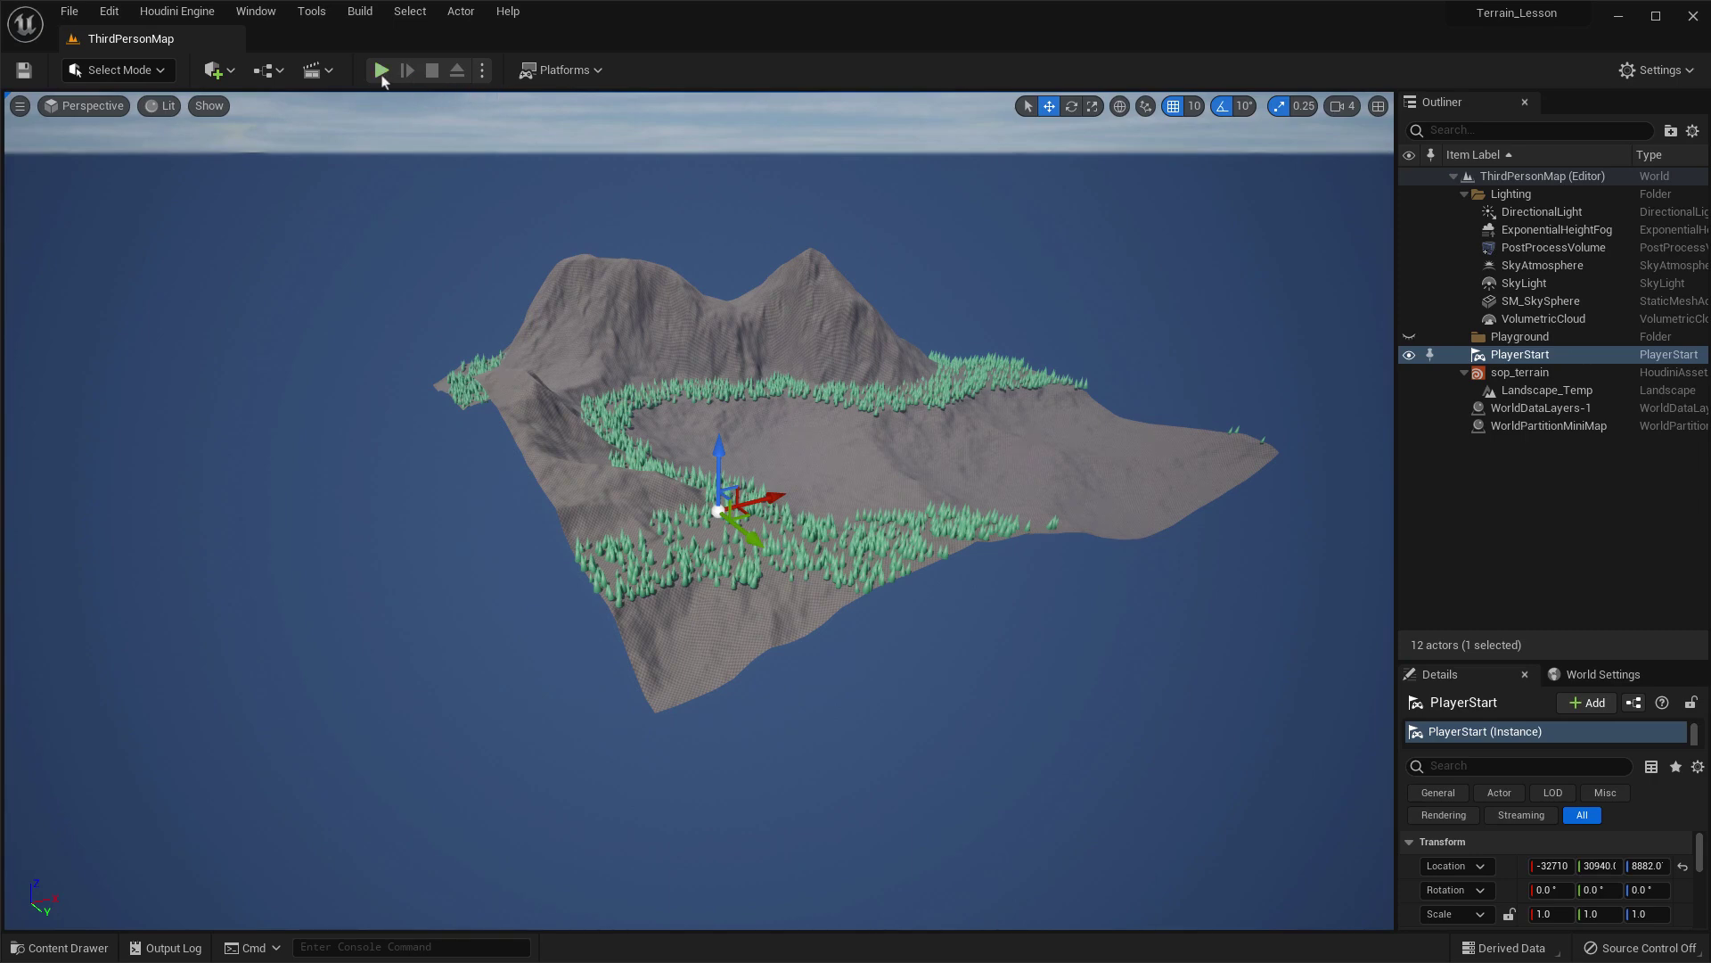
Play the level, run the character through the bushes and cones, then stop with Esc.
{"action": "left_click", "coordinate": [381, 71]}
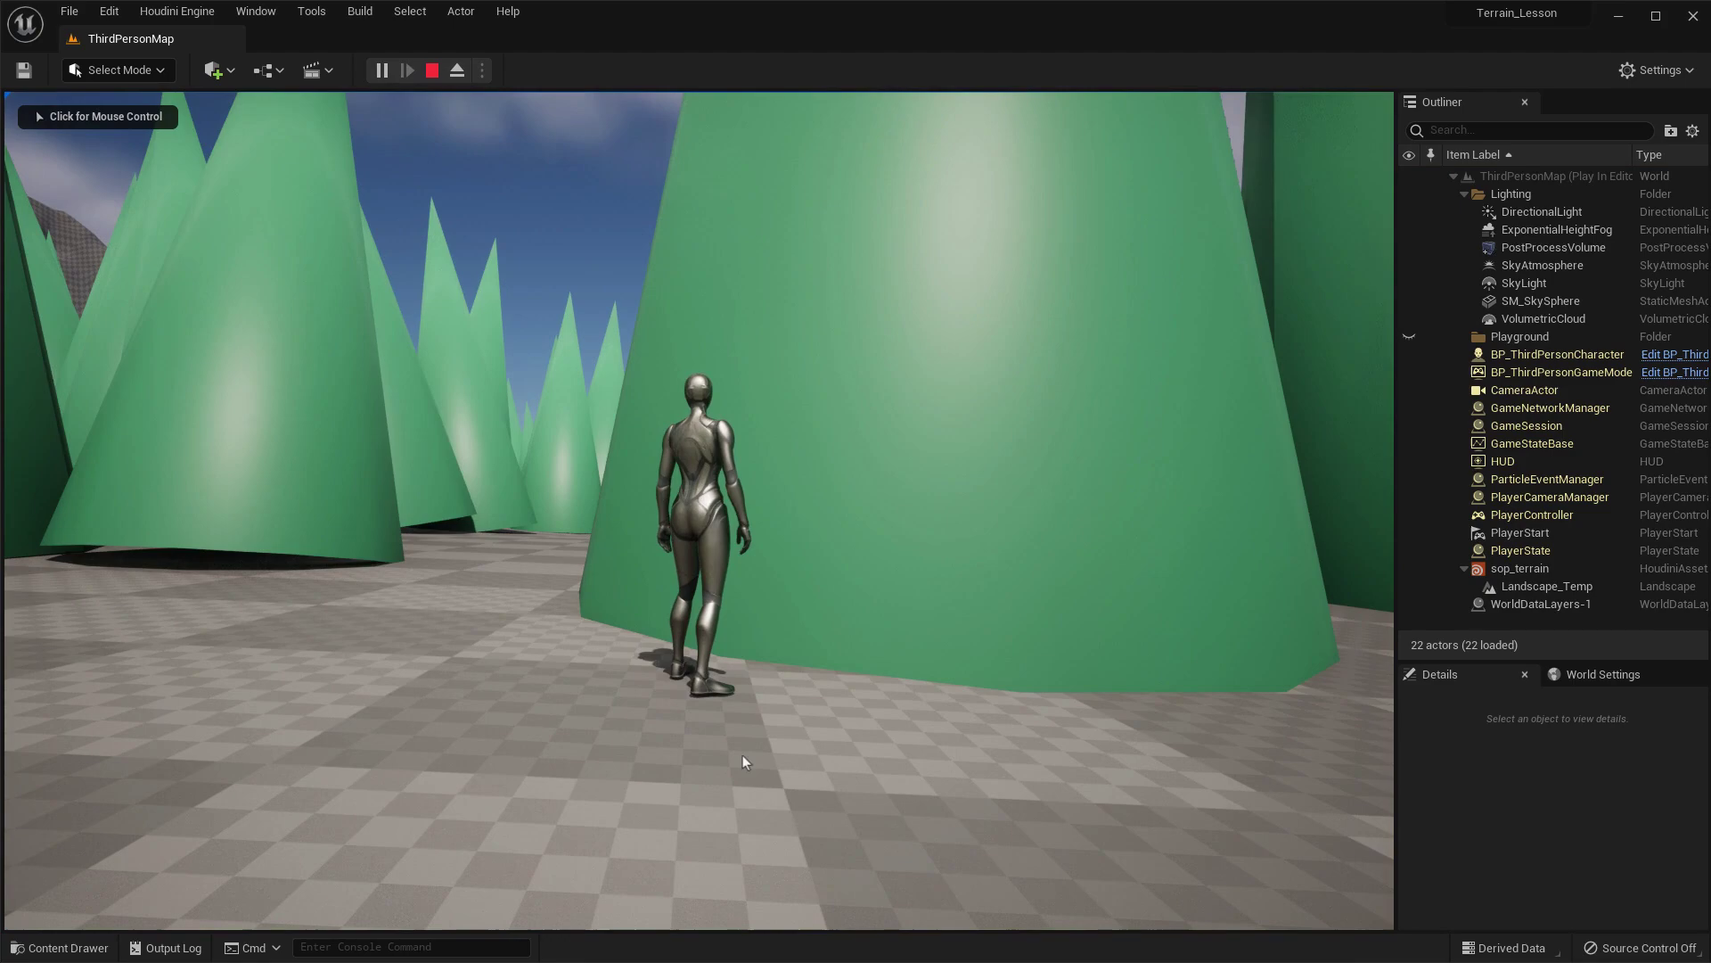
{"action": "key", "text": "w"}
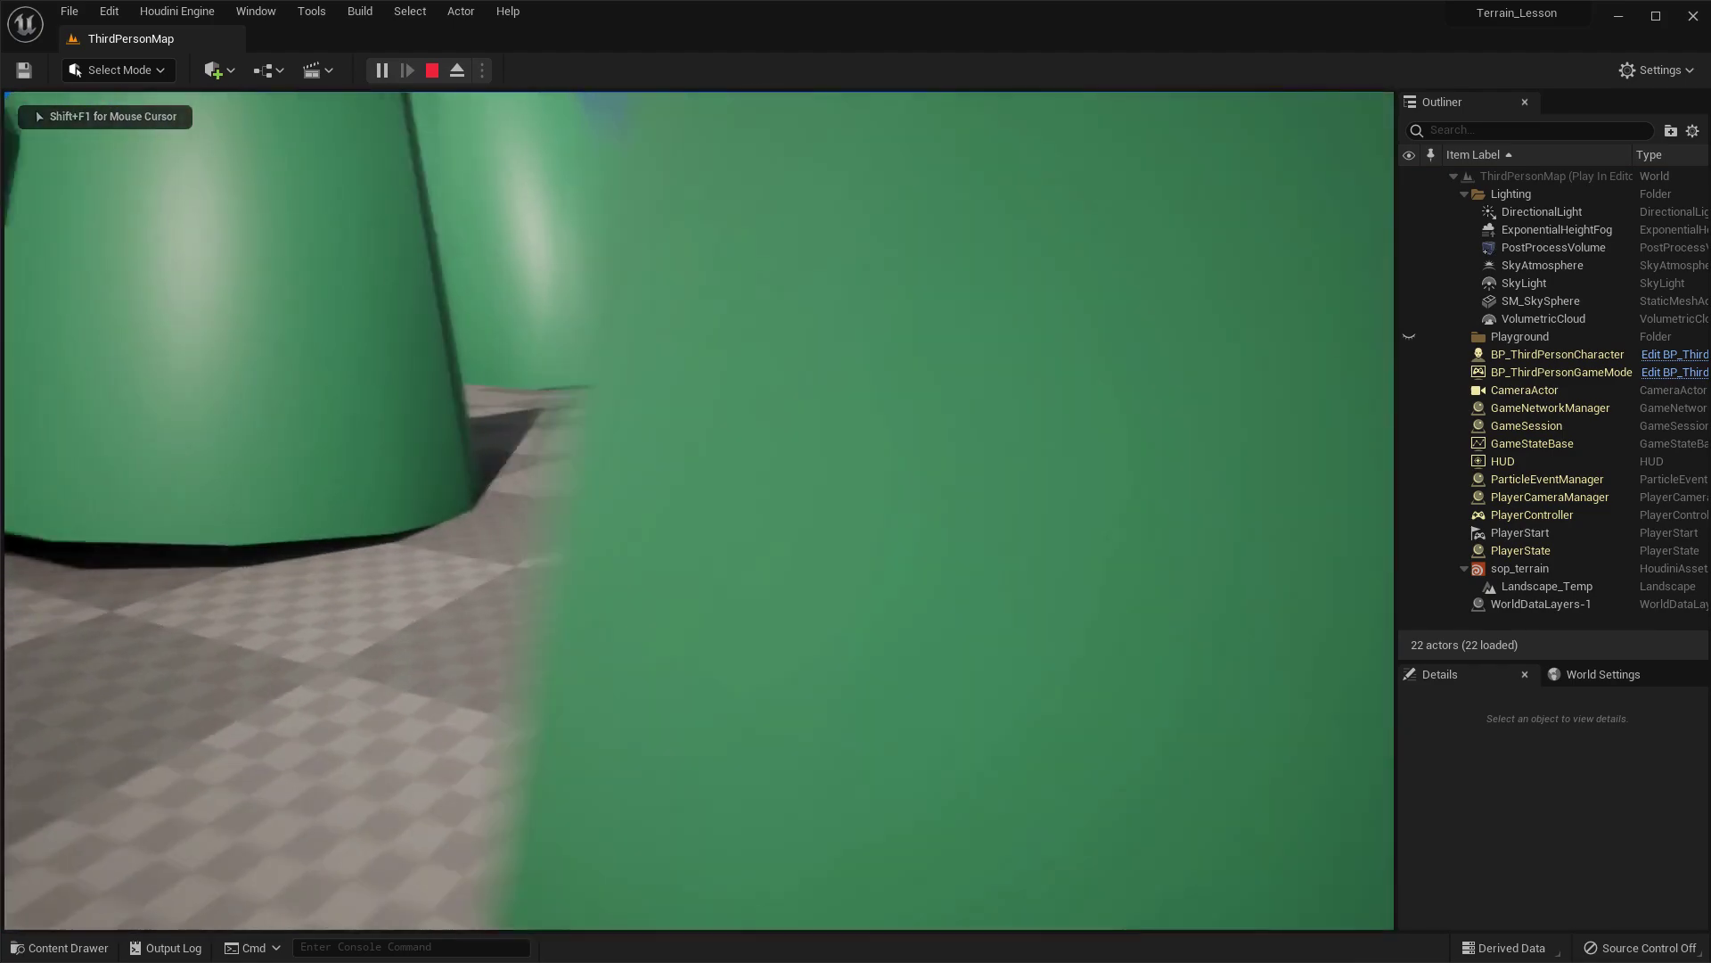
{"action": "key", "text": "w"}
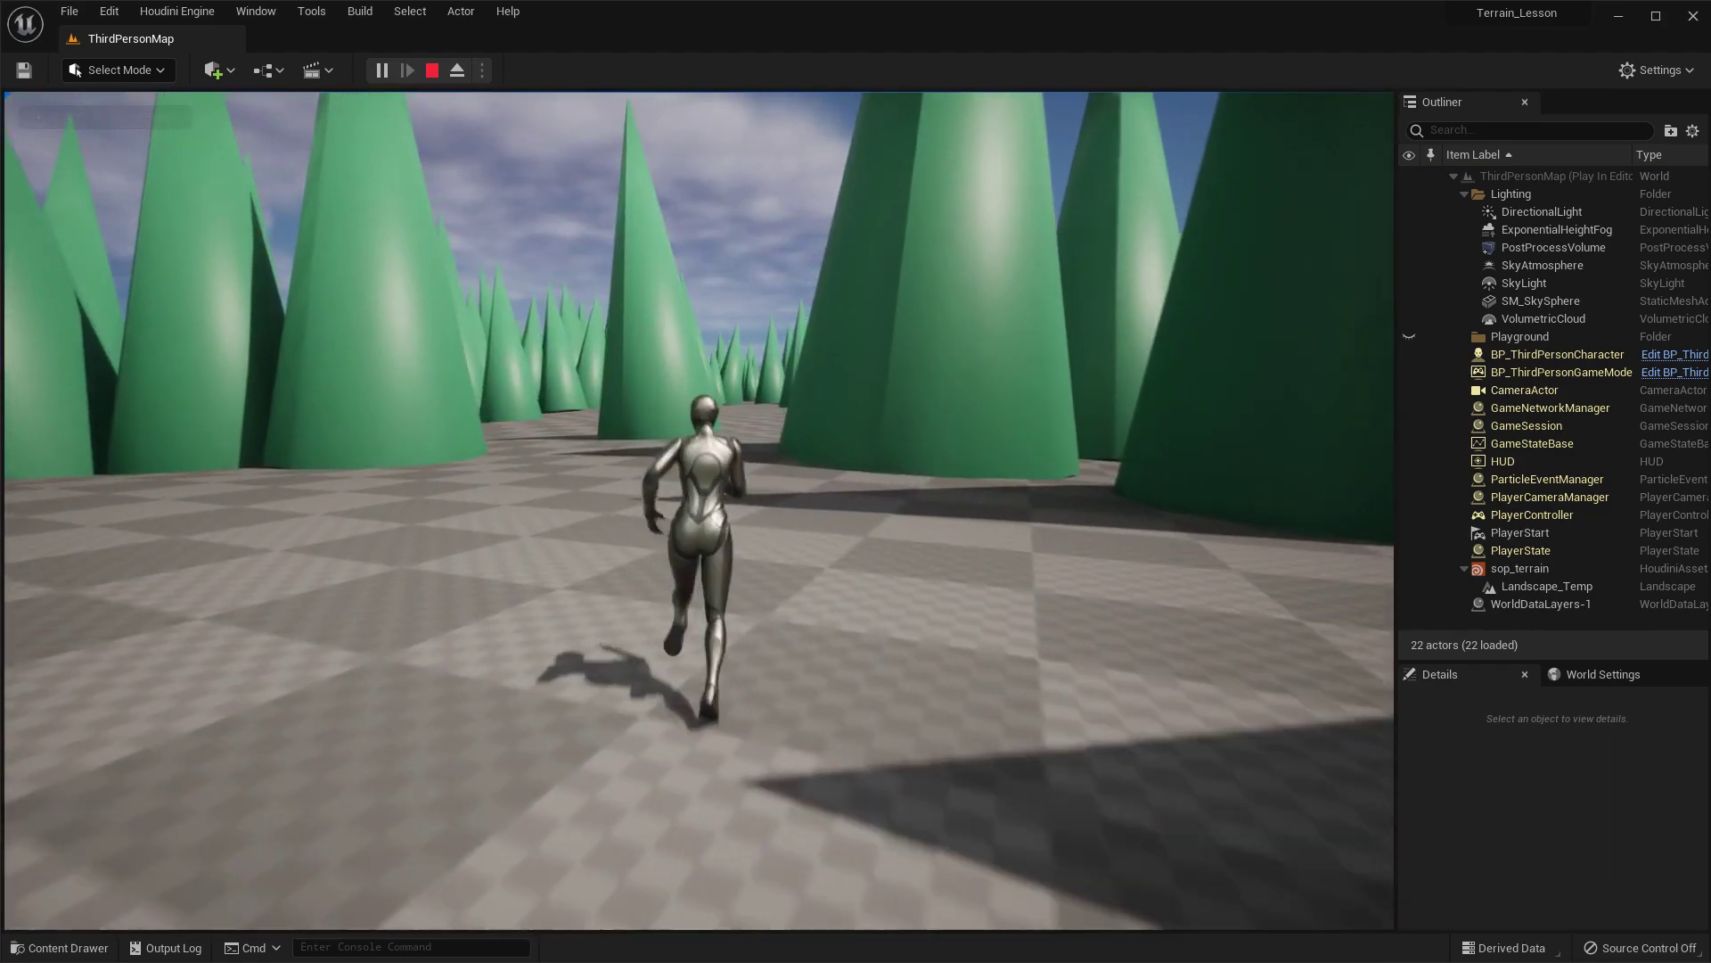
{"action": "key", "text": "w"}
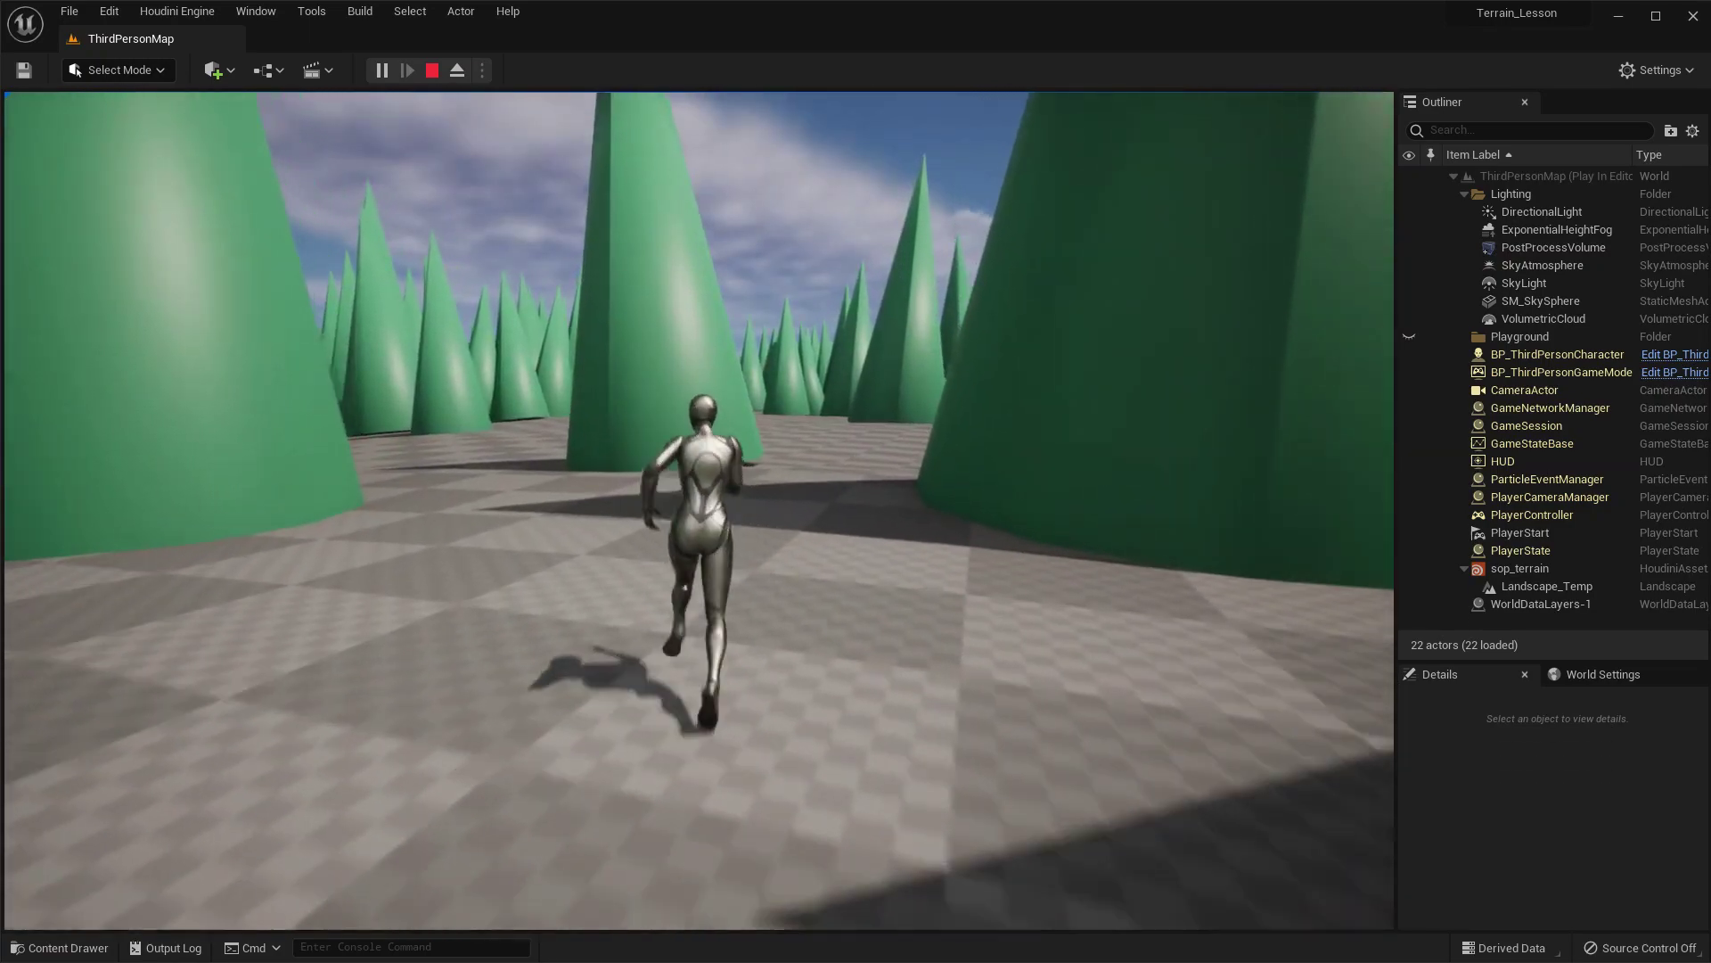
{"action": "key", "text": "w"}
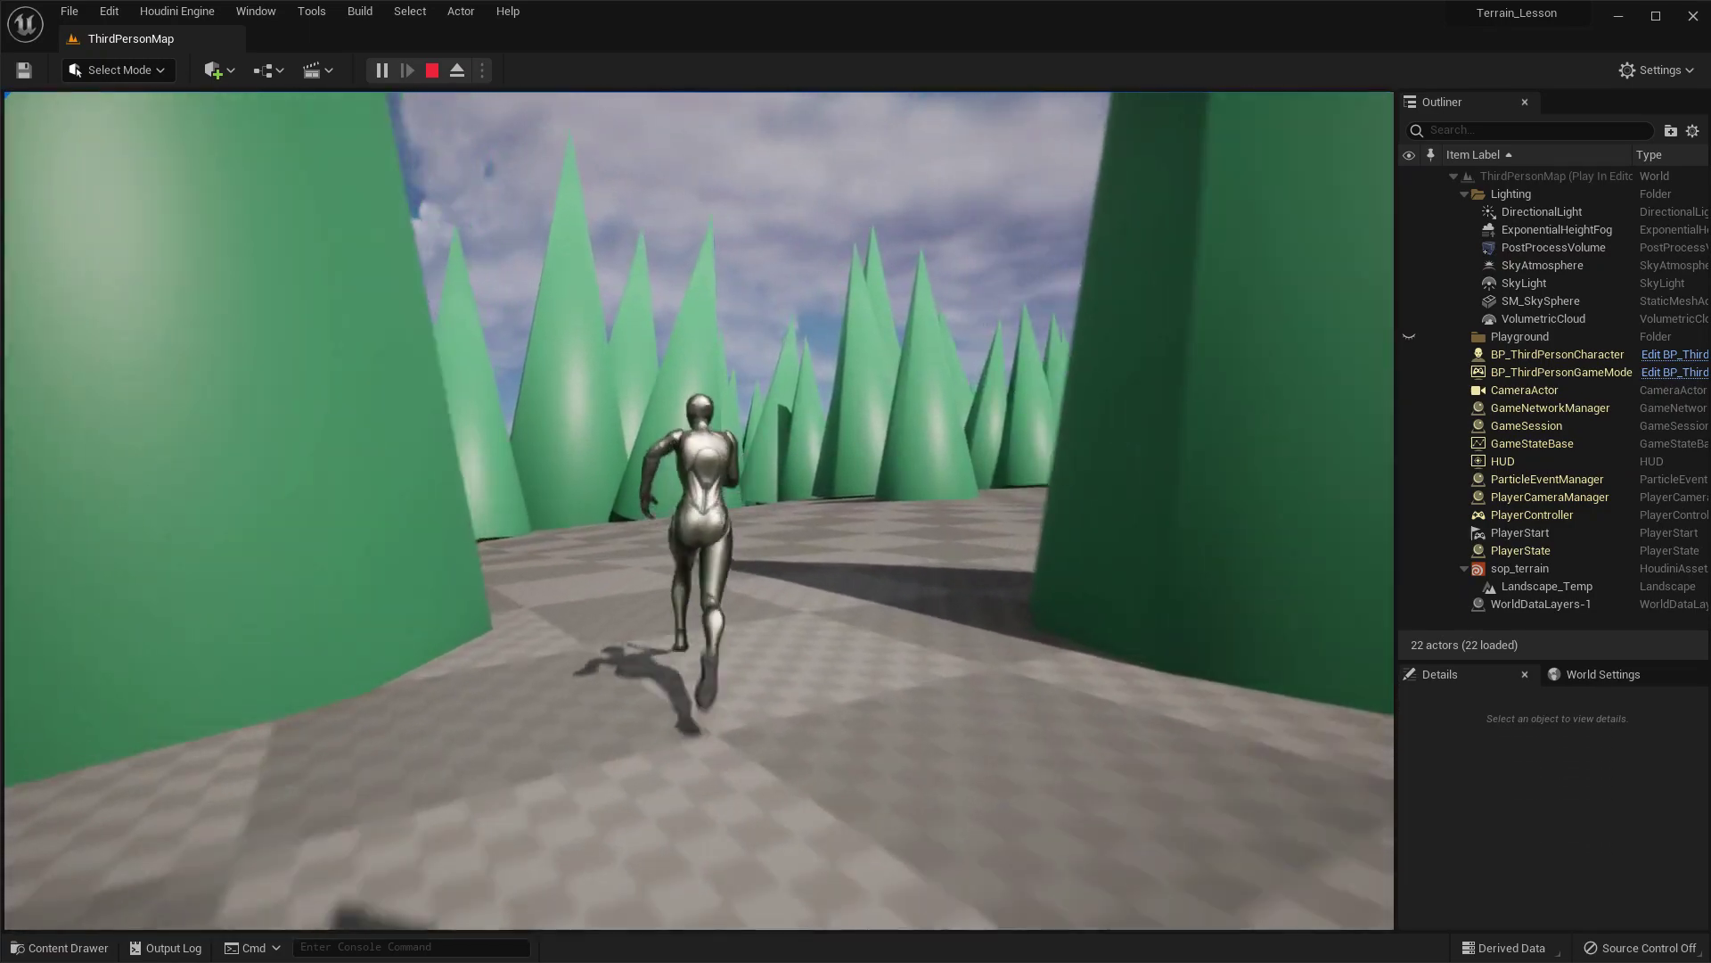
{"action": "key", "text": "w"}
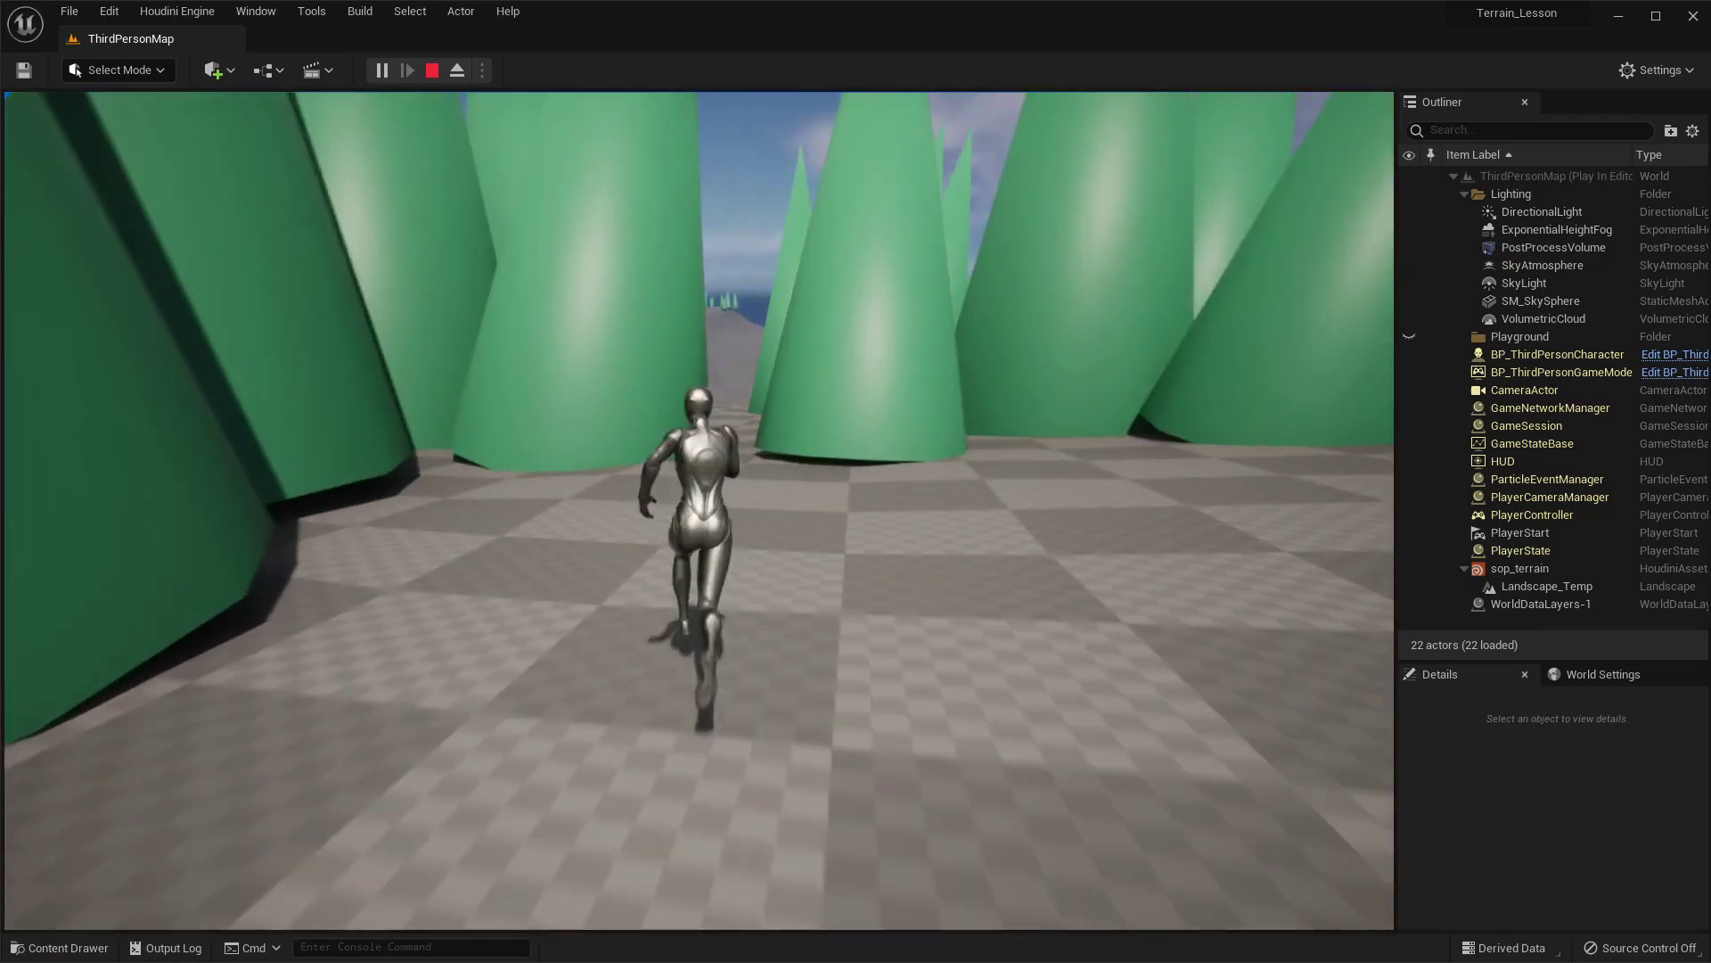
{"action": "key", "text": "w"}
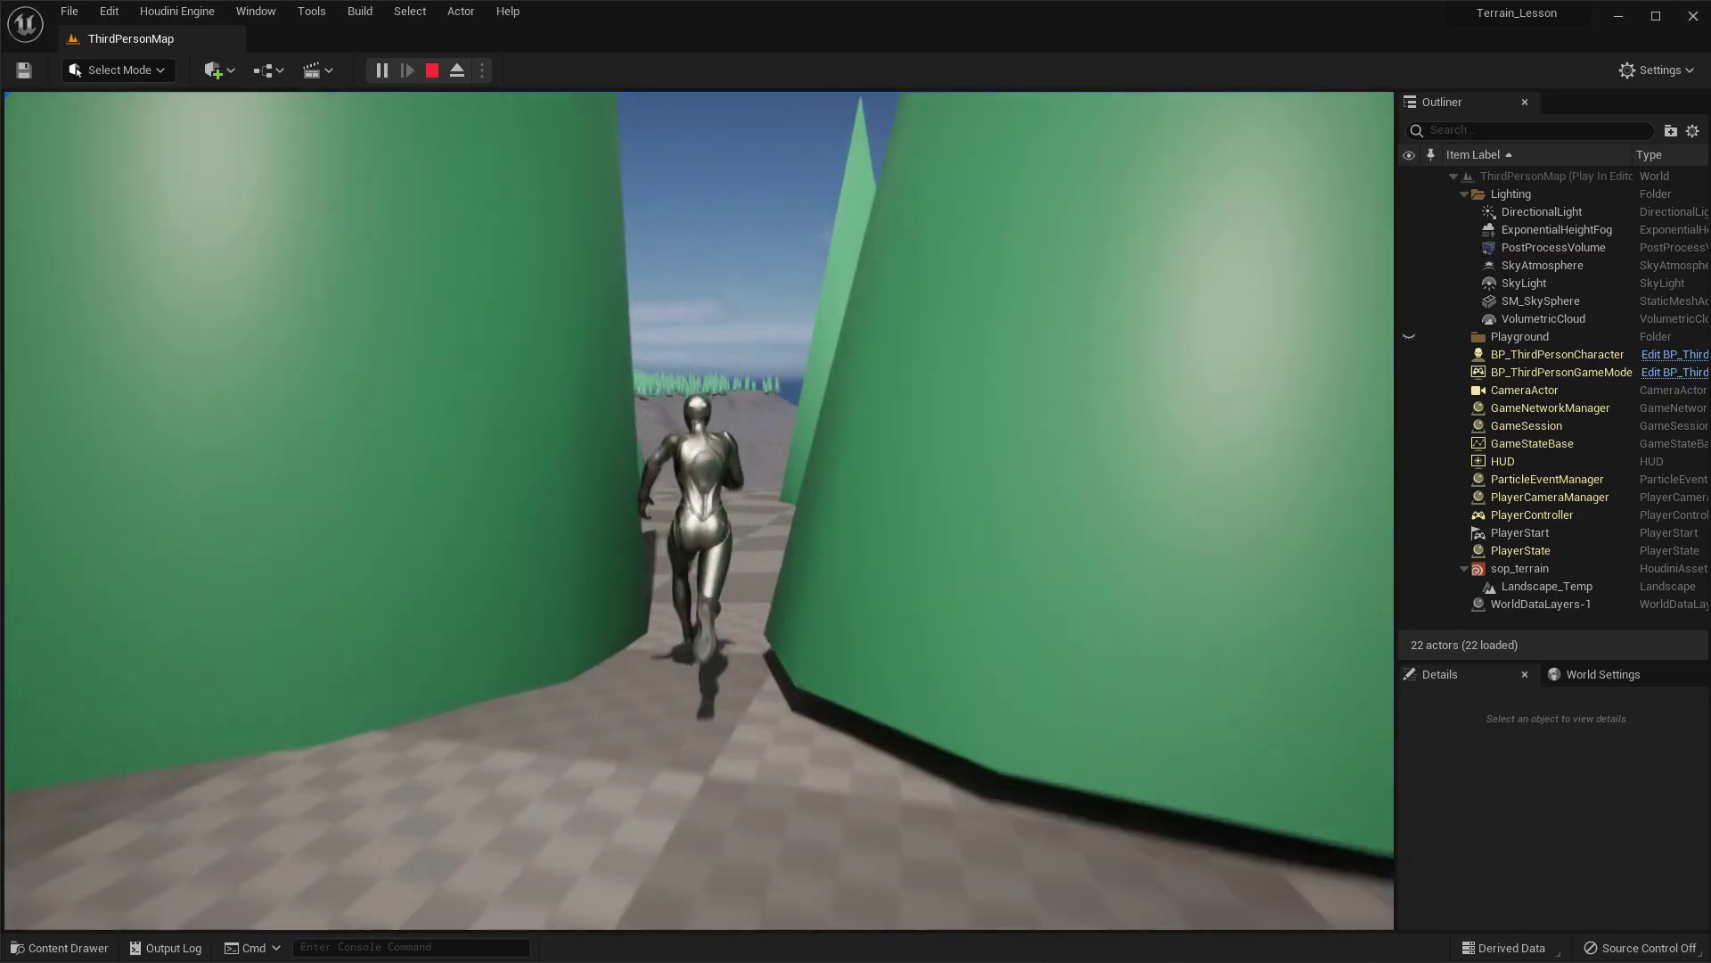
{"action": "key", "text": "w"}
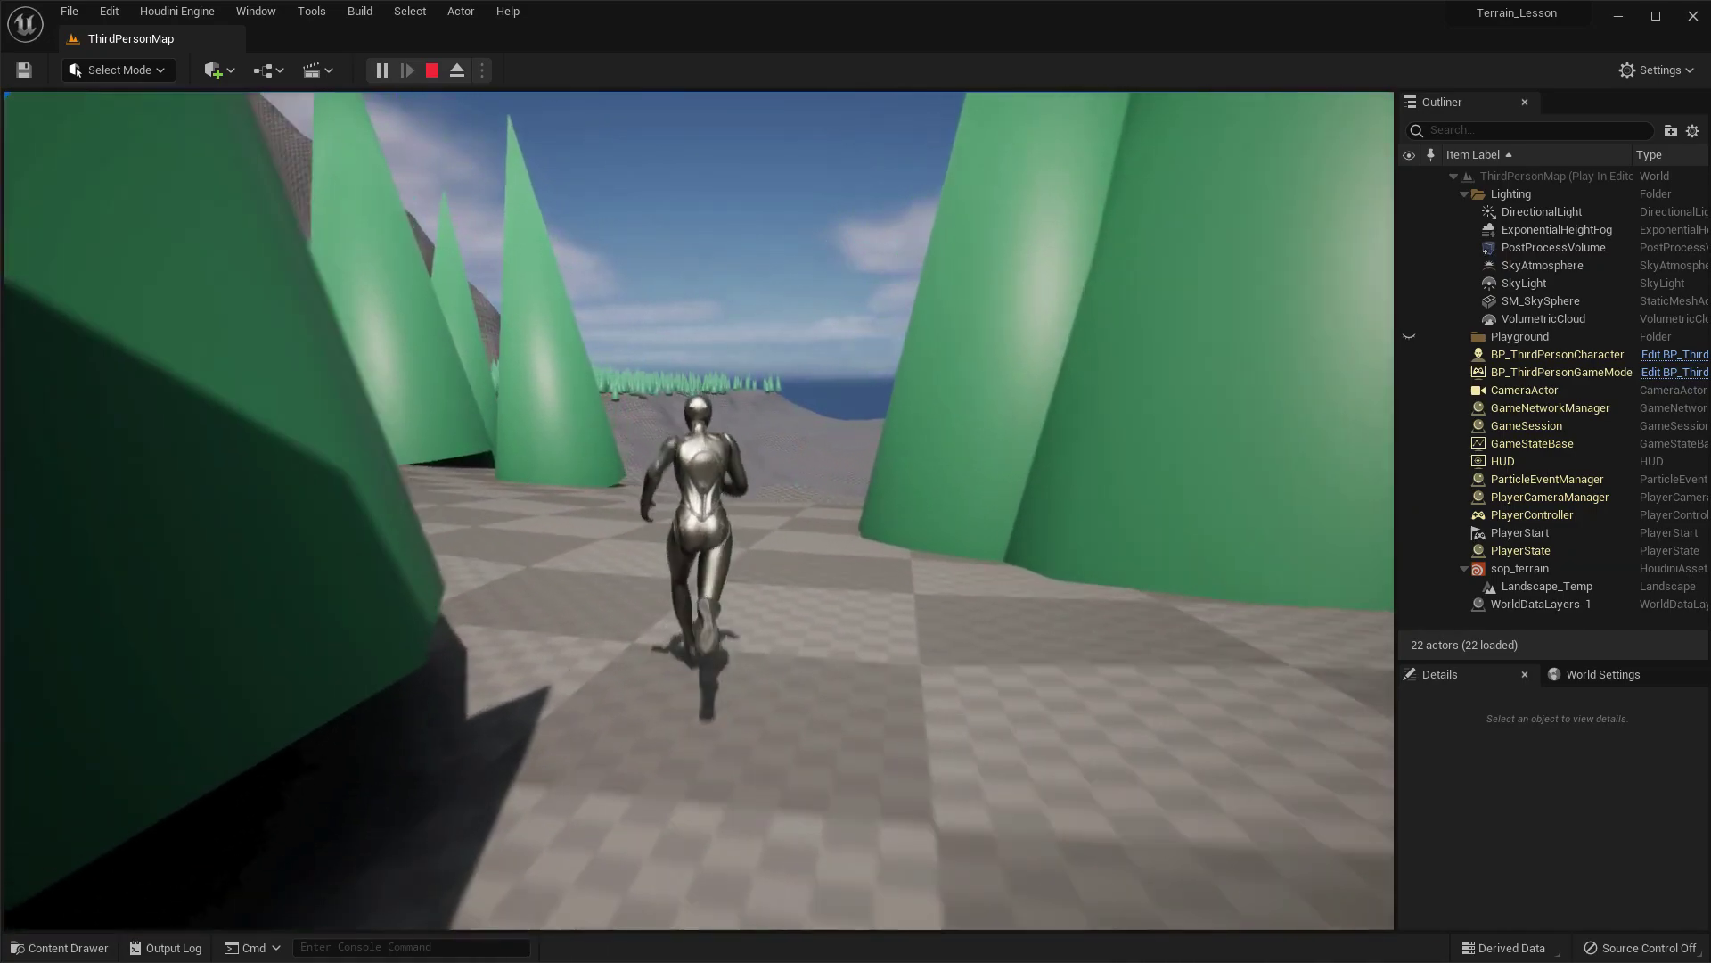
{"action": "key", "text": "w"}
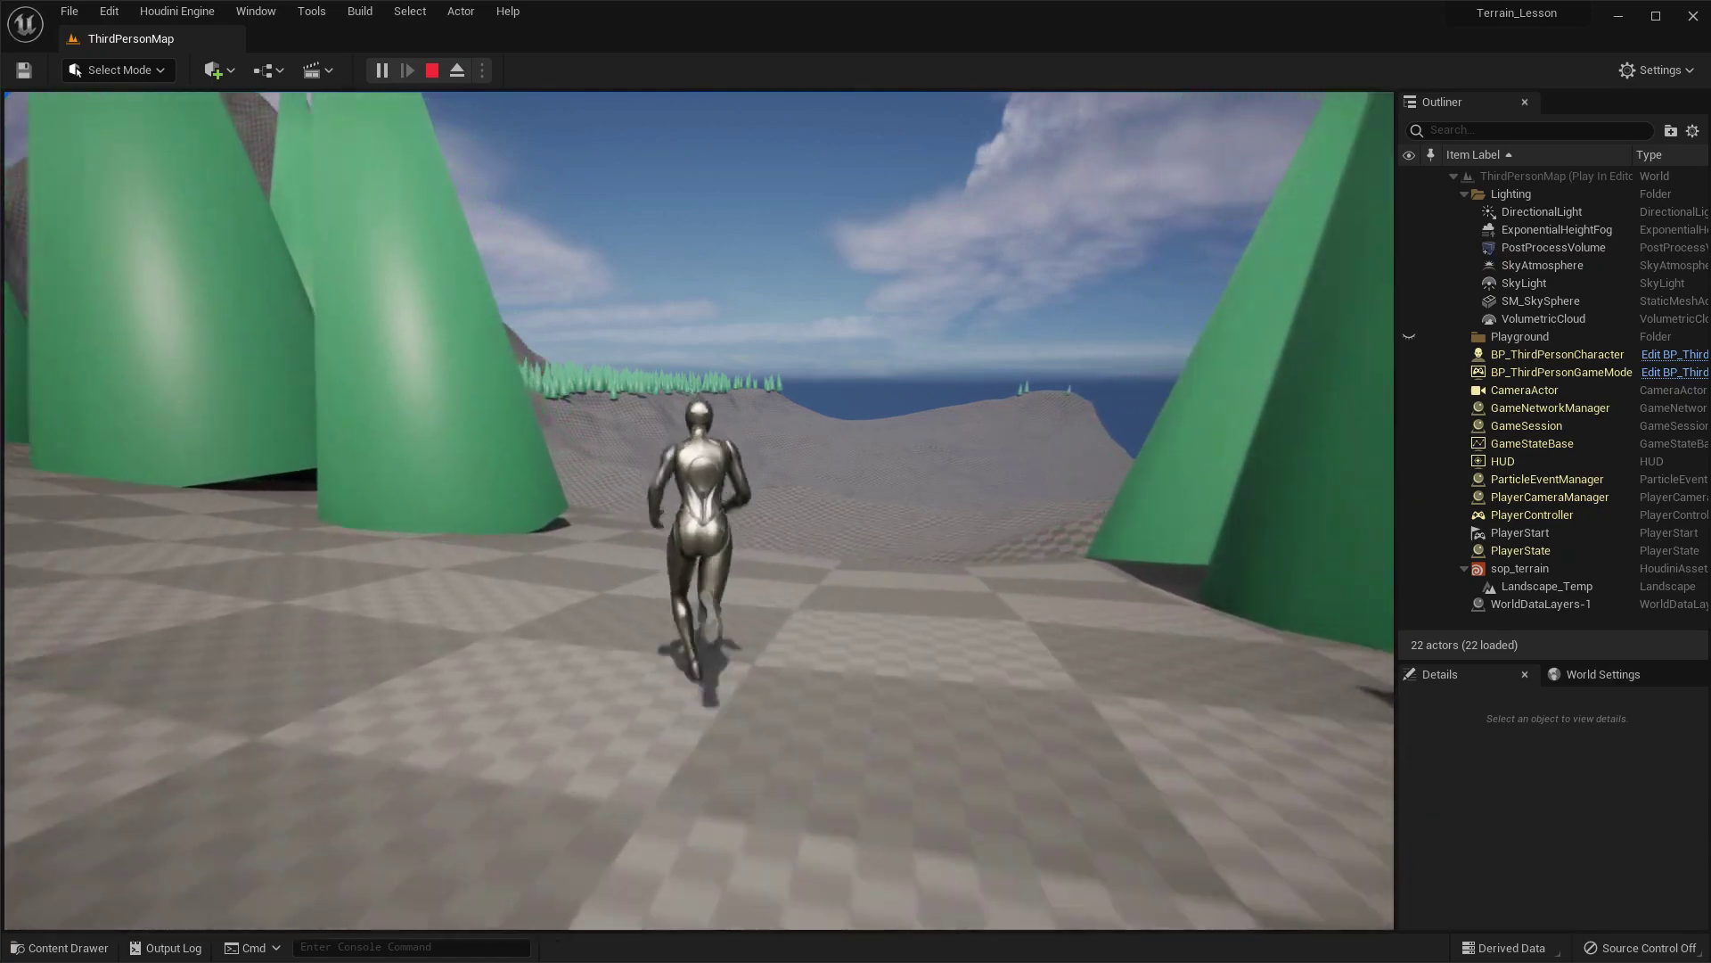
{"action": "key", "text": "w"}
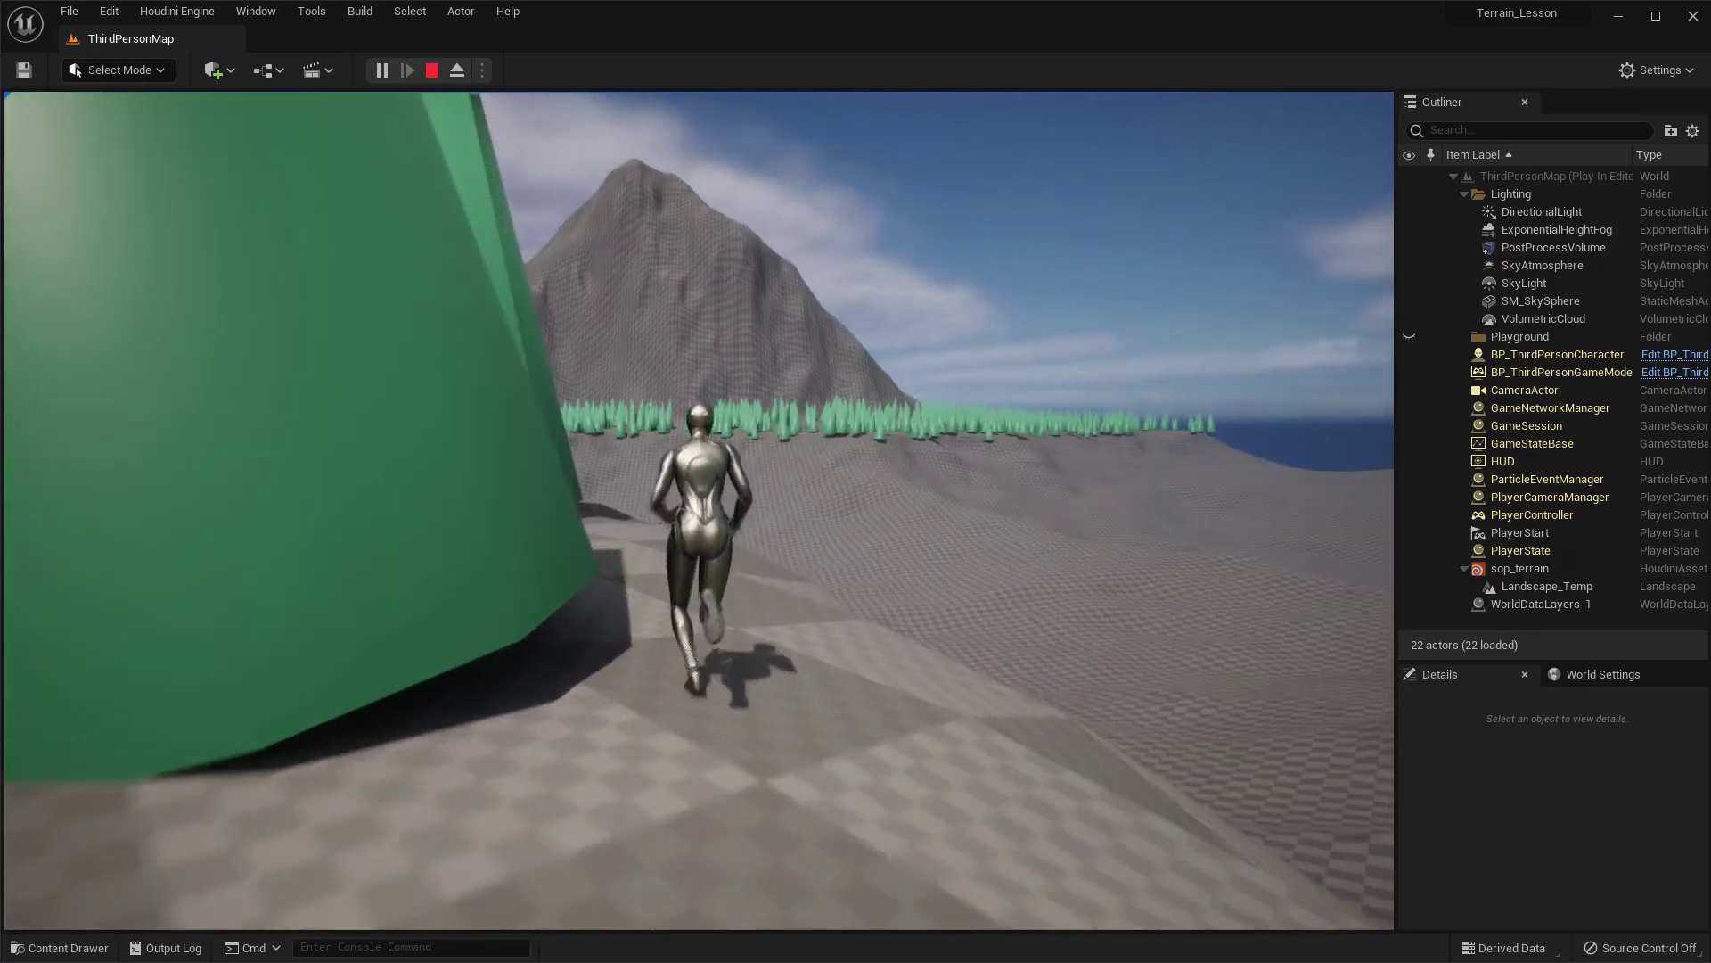
{"action": "key", "text": "w"}
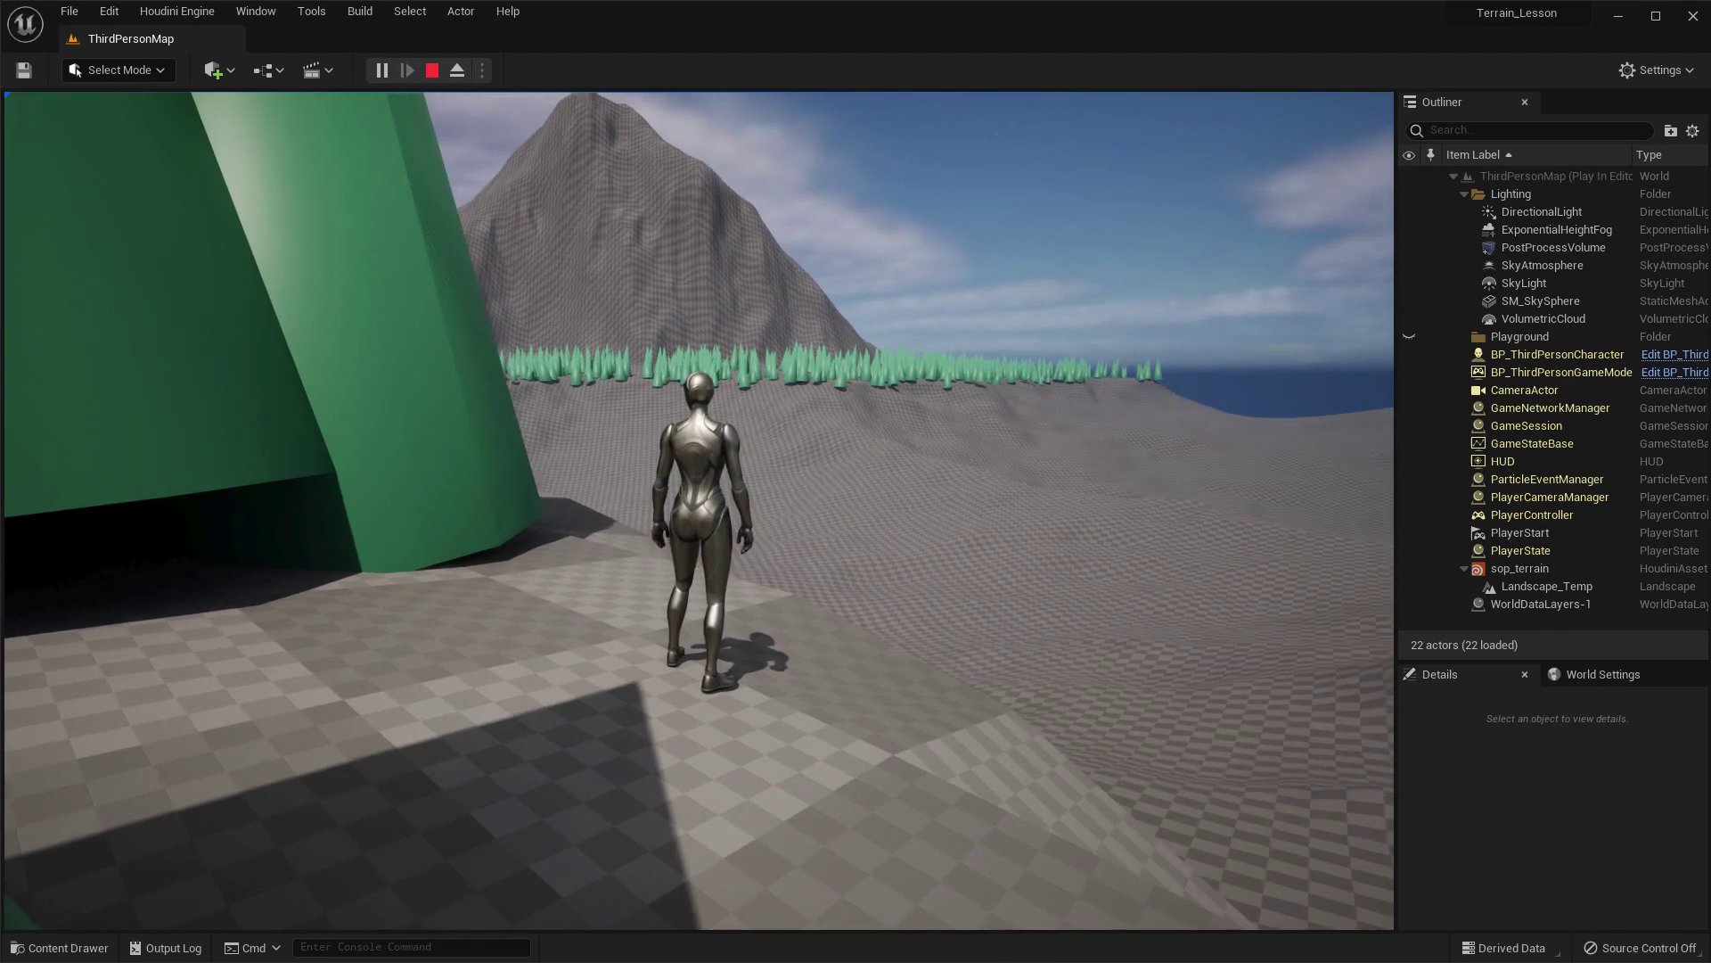
{"action": "key", "text": "Escape"}
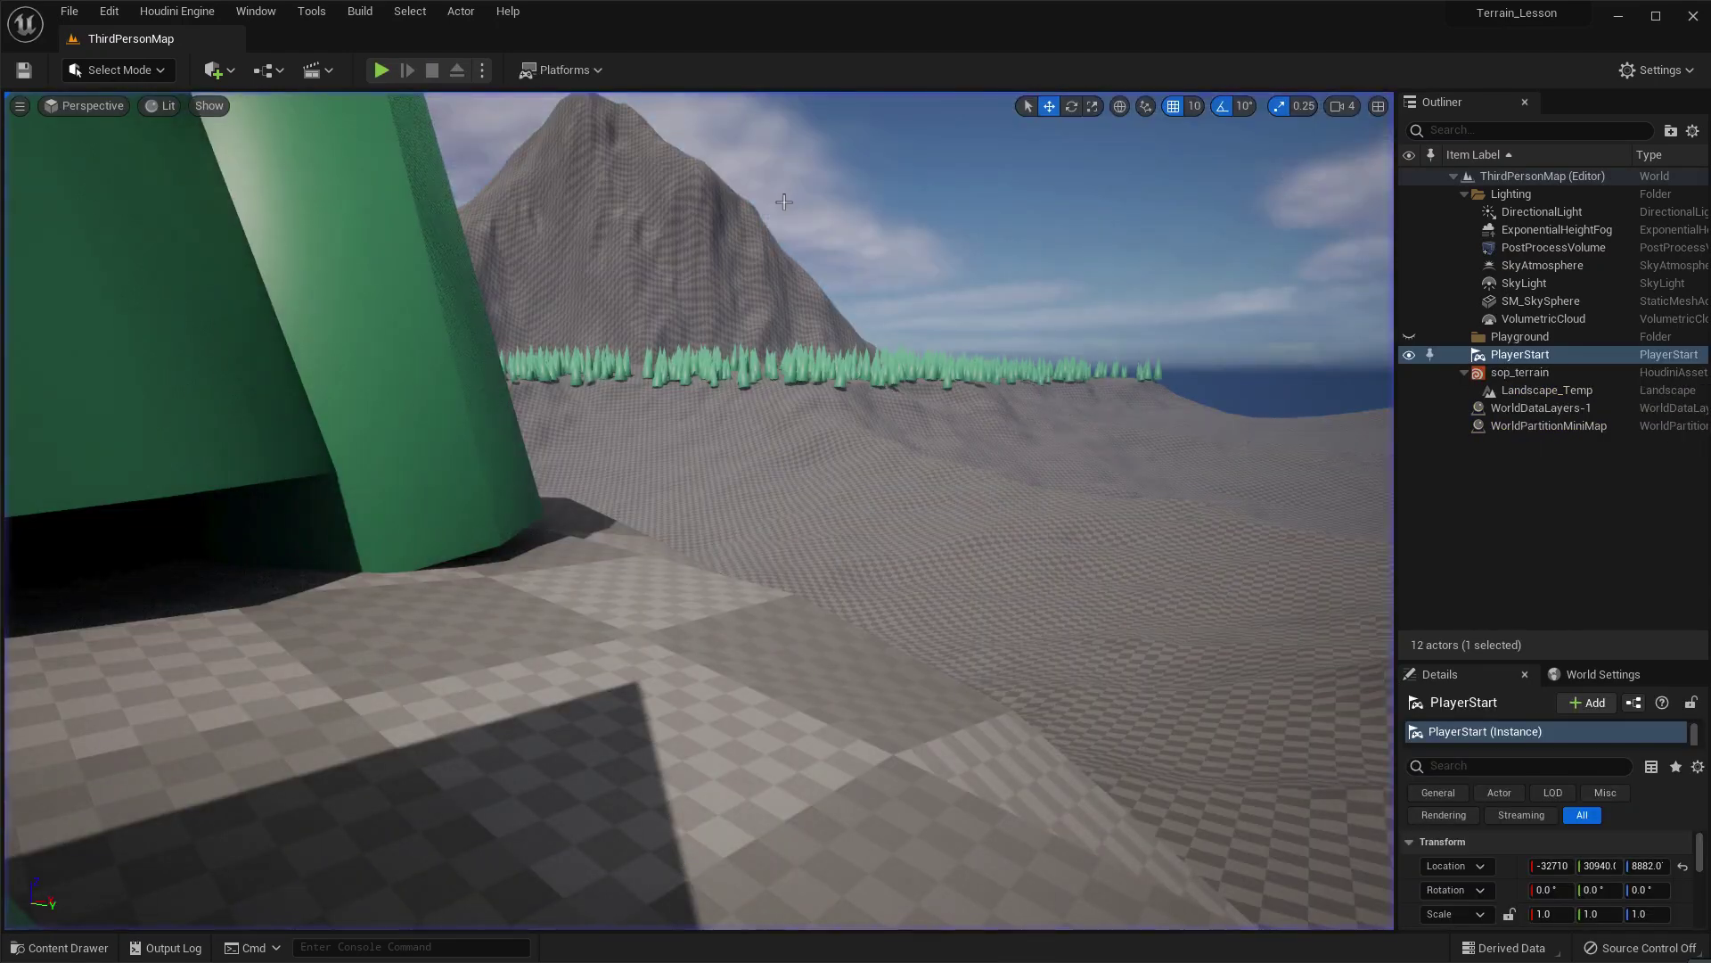
Select Landscape_Temp, frame it with F, and orbit to look down on the whole island.
{"action": "left_click", "coordinate": [848, 579]}
{"action": "key", "text": "e"}
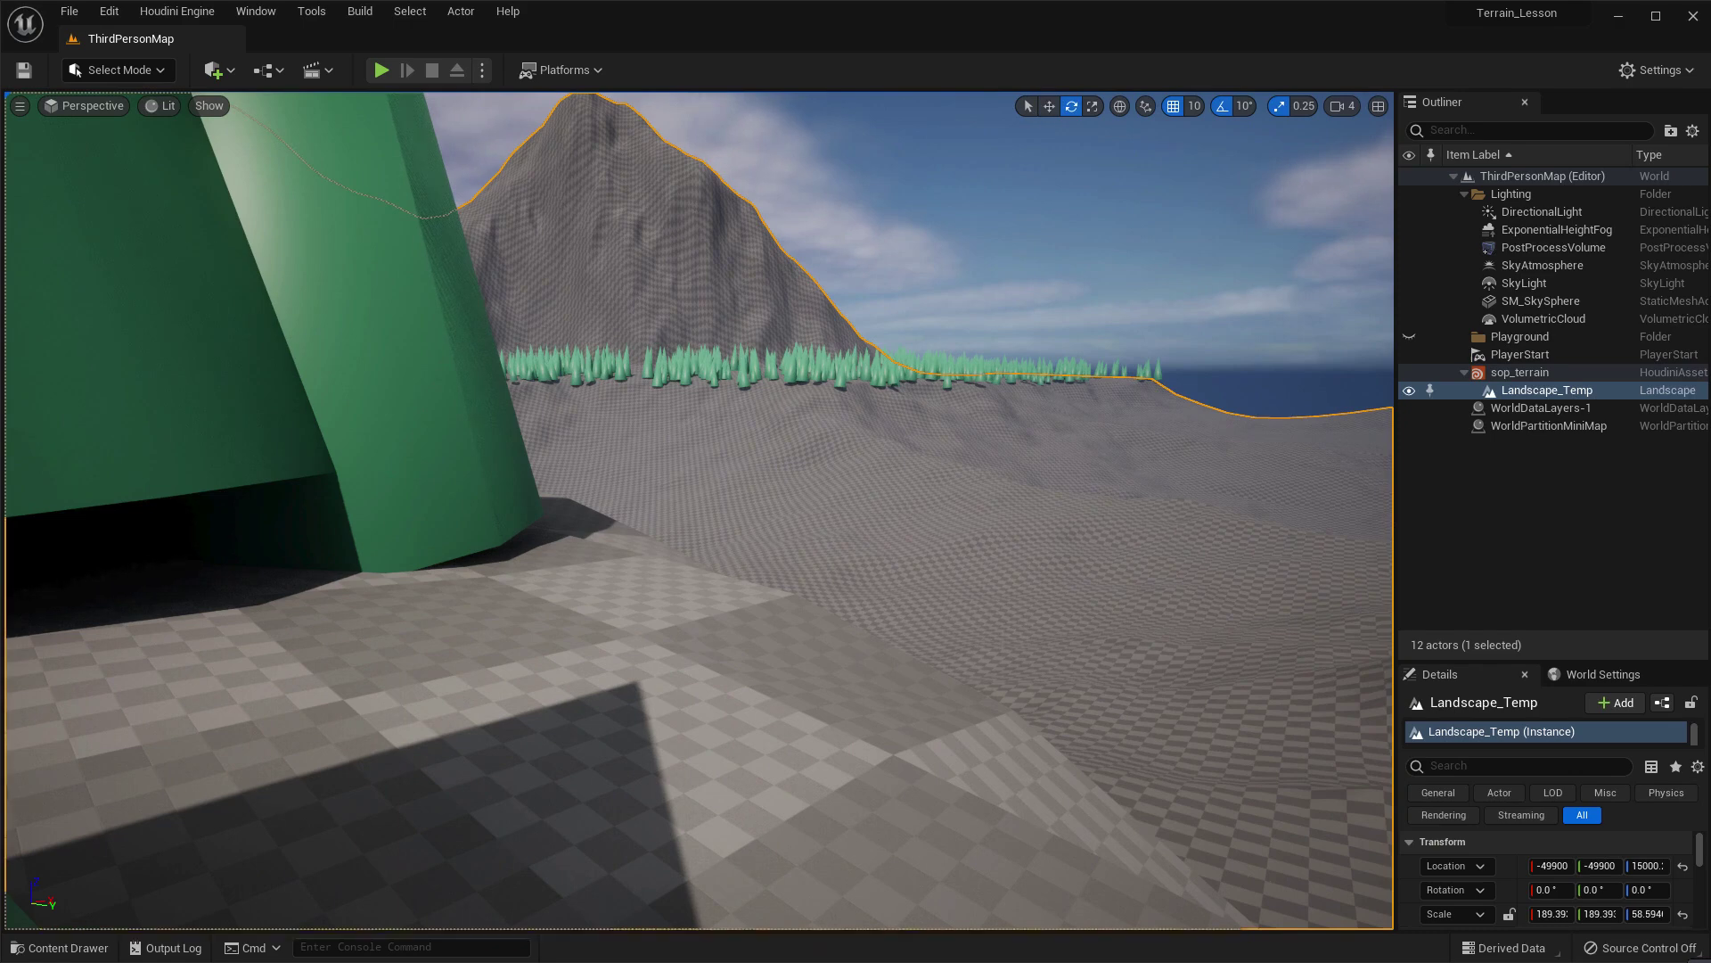
{"action": "key", "text": "f"}
{"action": "left_click_drag", "start_coordinate": [825, 528], "coordinate": [853, 575], "text": "alt"}
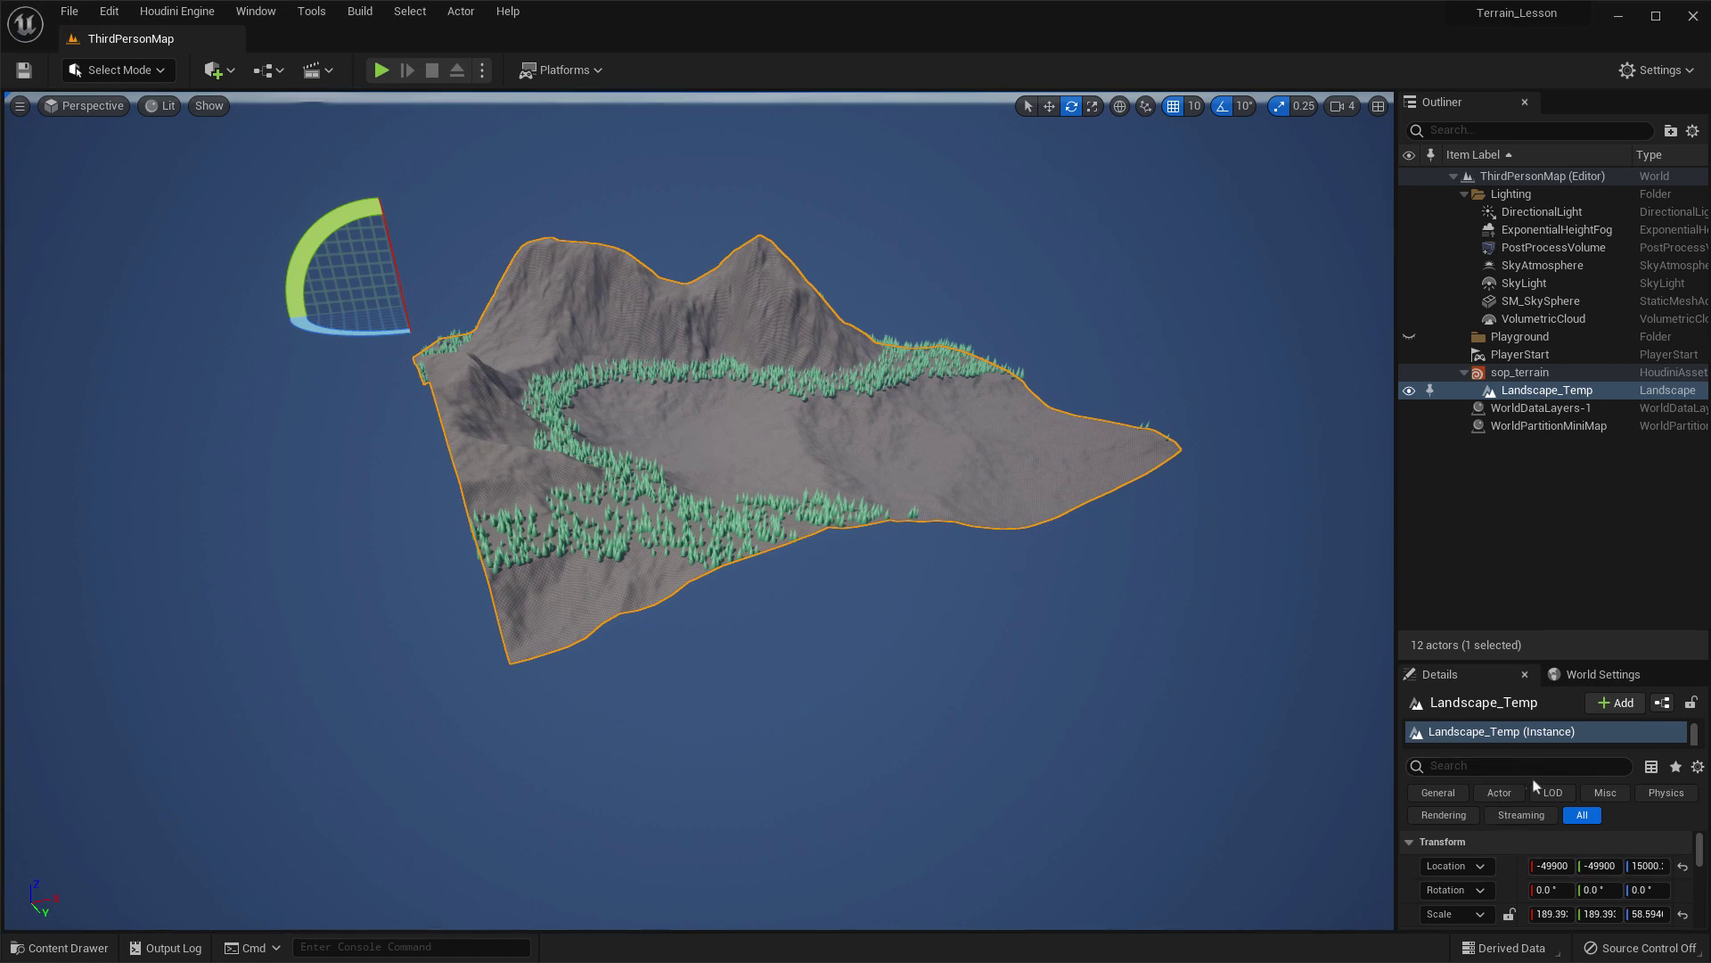
Select sop_terrain and expand the HoudiniOutput_1 mesh instancer output in Details.
{"action": "left_click", "coordinate": [1515, 373]}
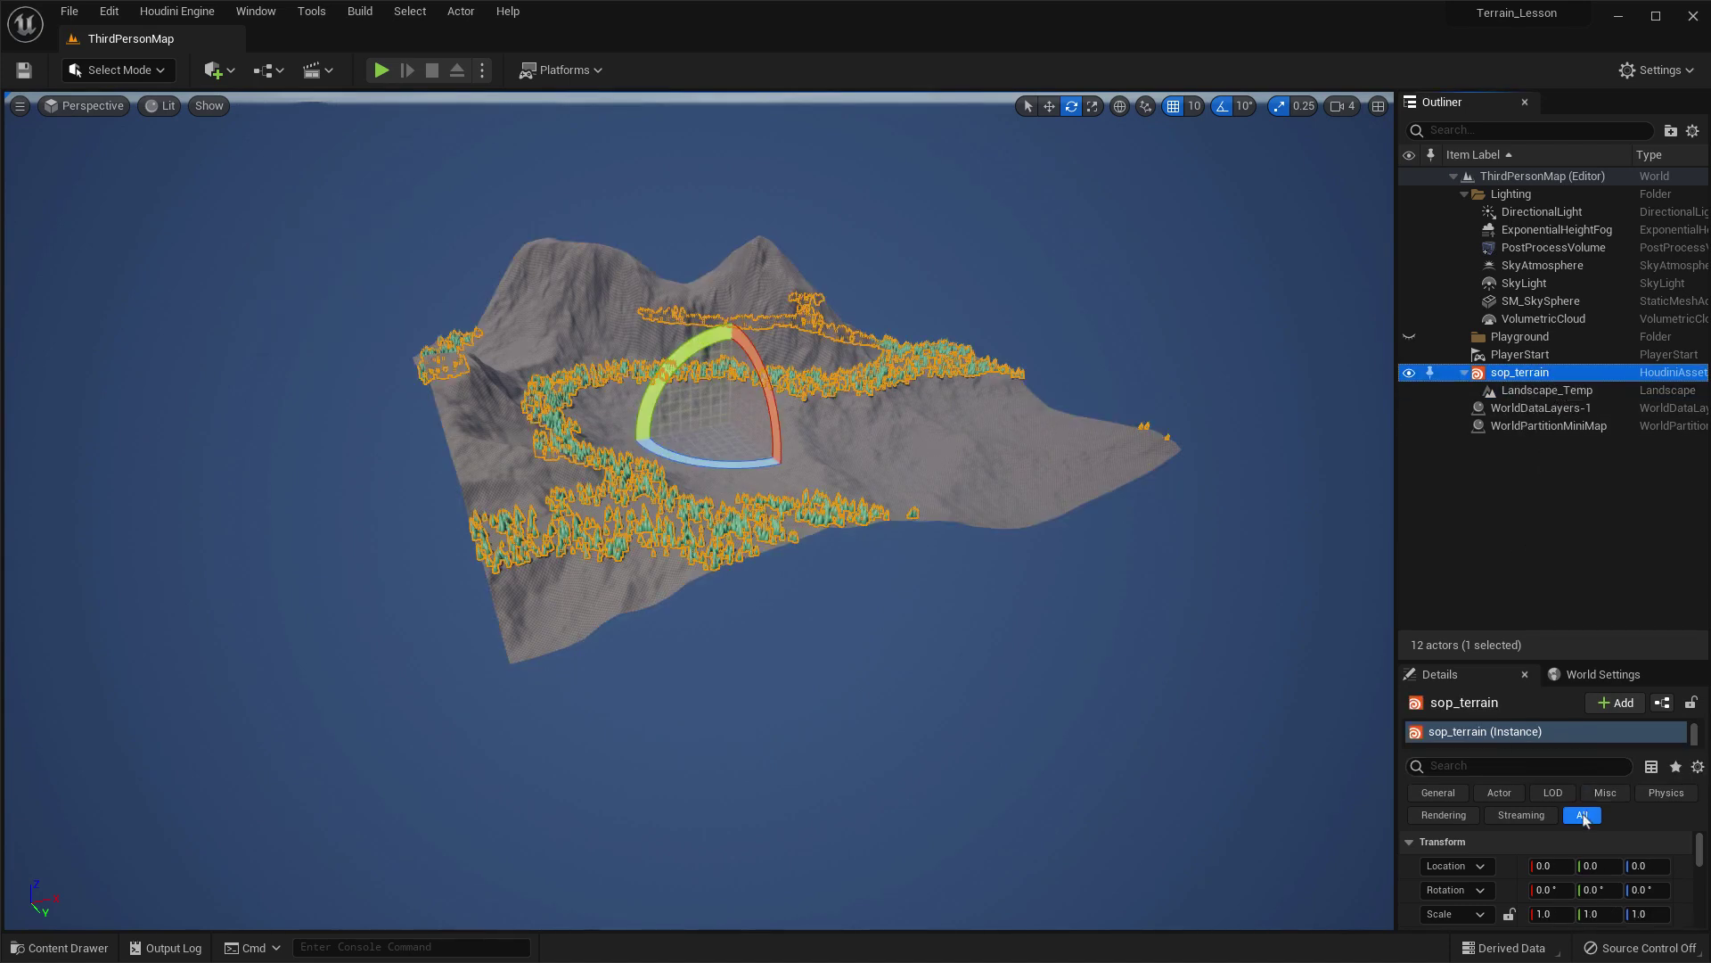
{"action": "left_click_drag", "start_coordinate": [1551, 661], "coordinate": [1540, 363]}
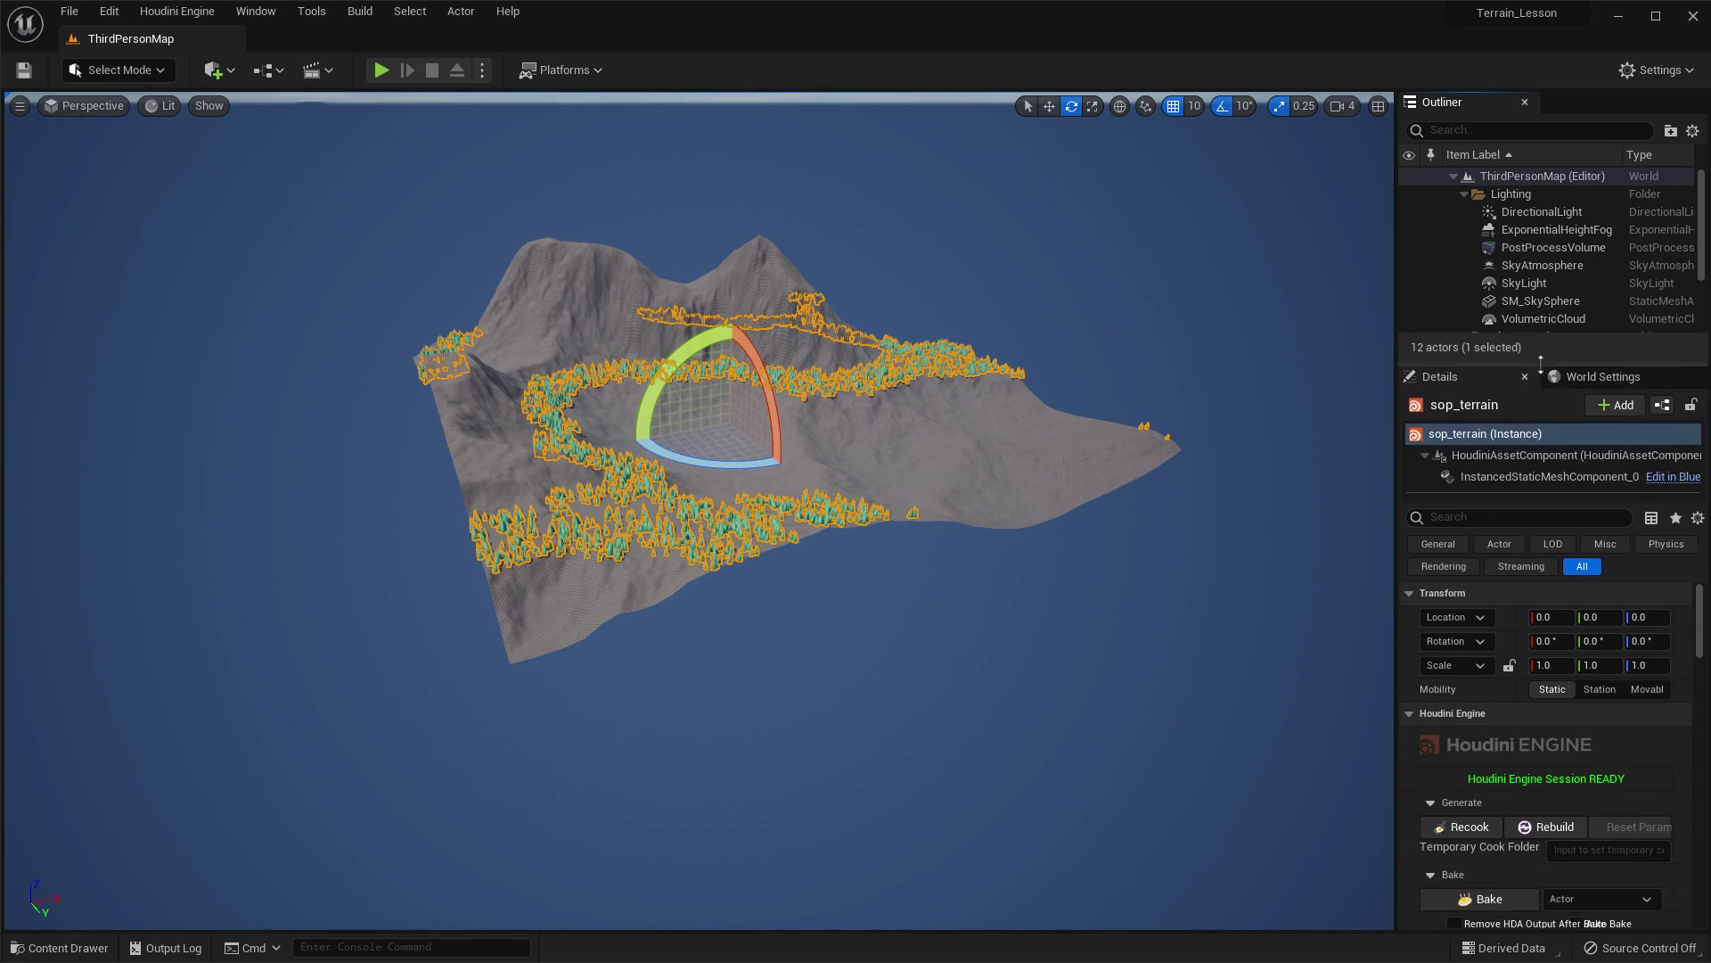
{"action": "scroll", "coordinate": [1566, 699], "scroll_direction": "down", "scroll_amount": 5}
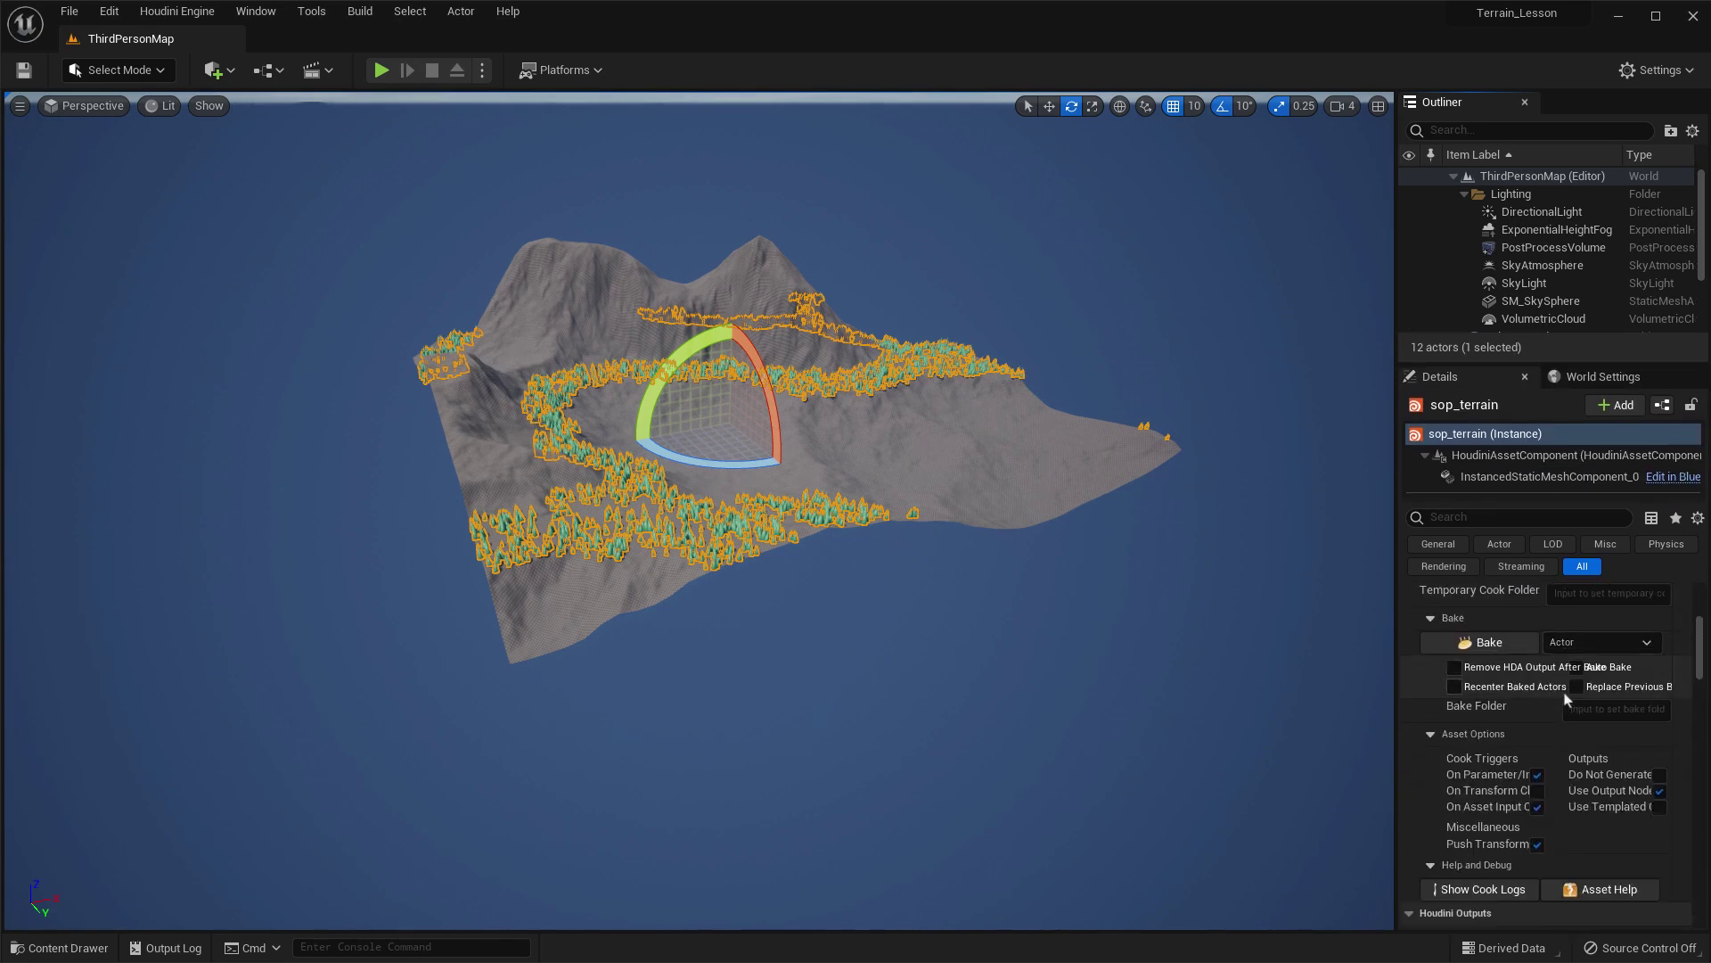
{"action": "scroll", "coordinate": [1566, 700], "scroll_direction": "down", "scroll_amount": 4}
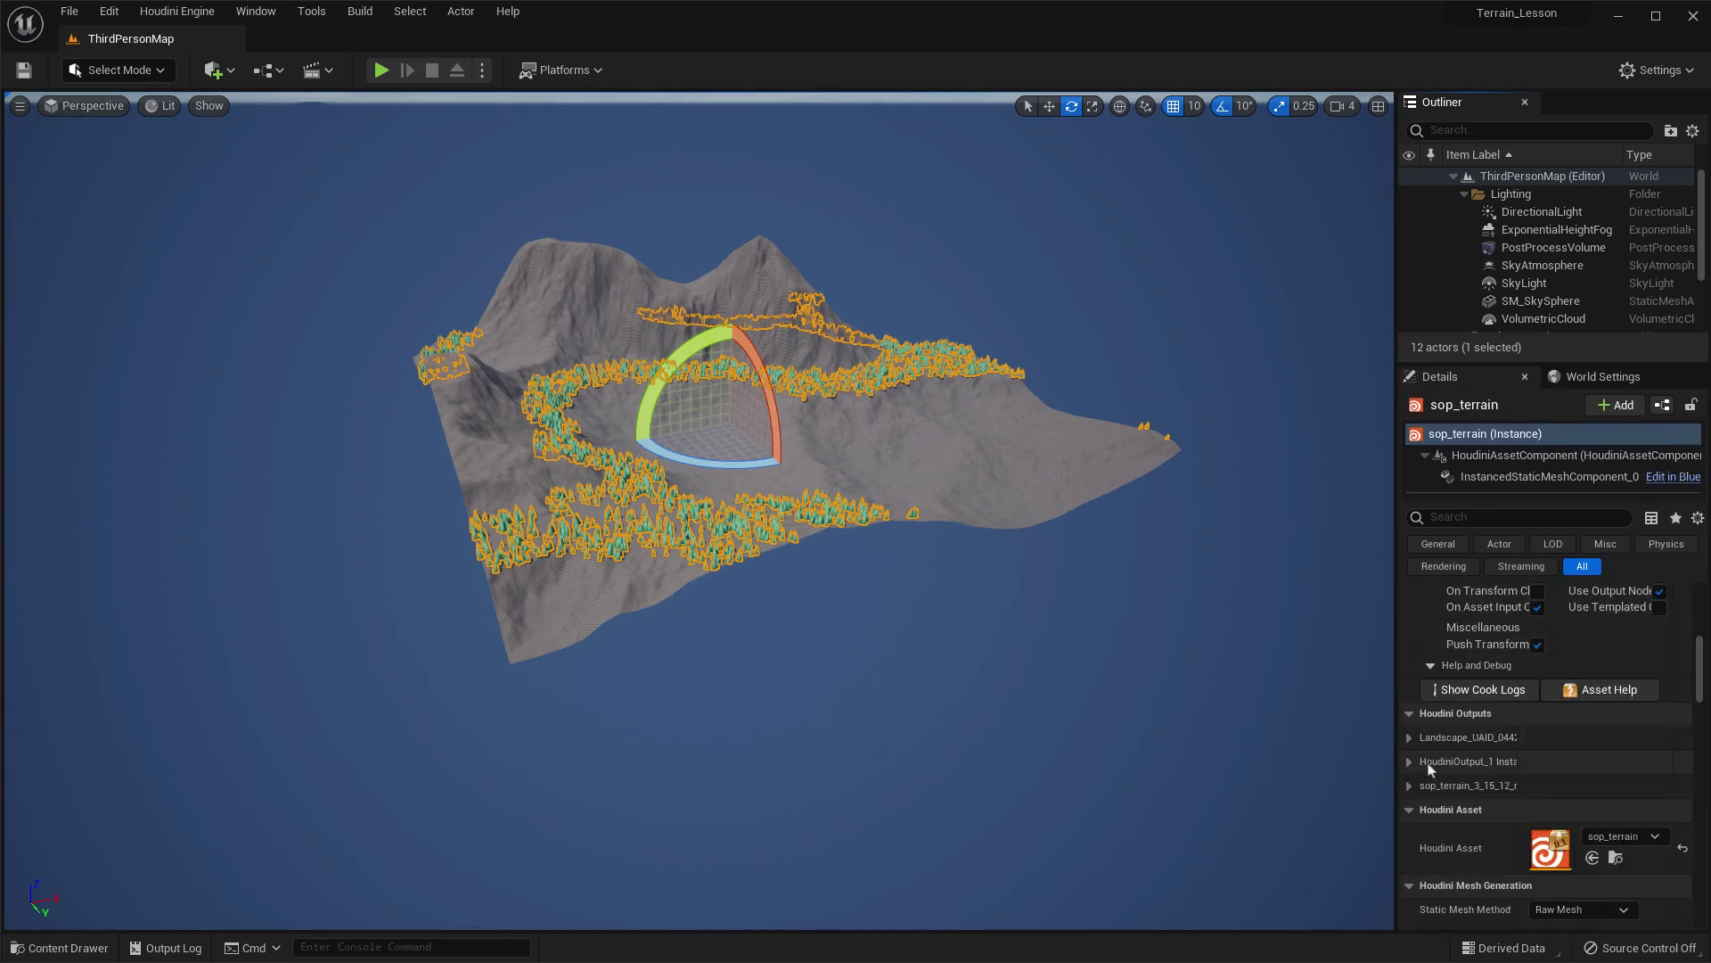
{"action": "left_click", "coordinate": [1408, 762]}
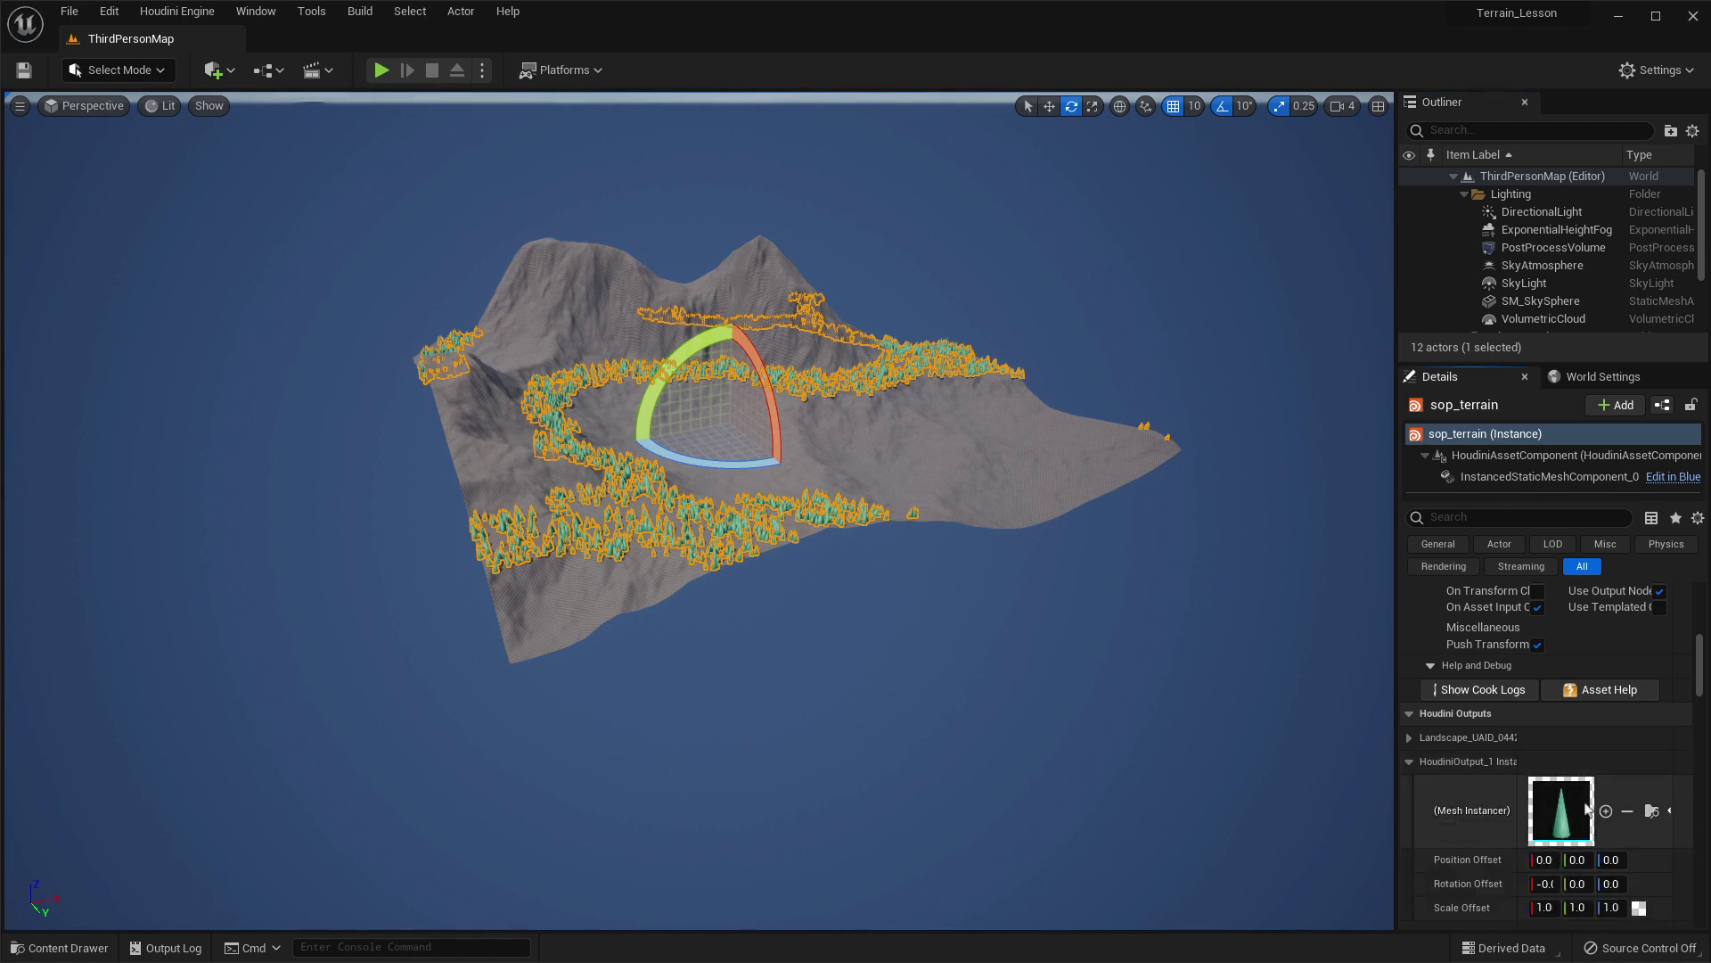
Dock the Content Browser below the viewport and show the StarterContent folders.
{"action": "left_click", "coordinate": [62, 947]}
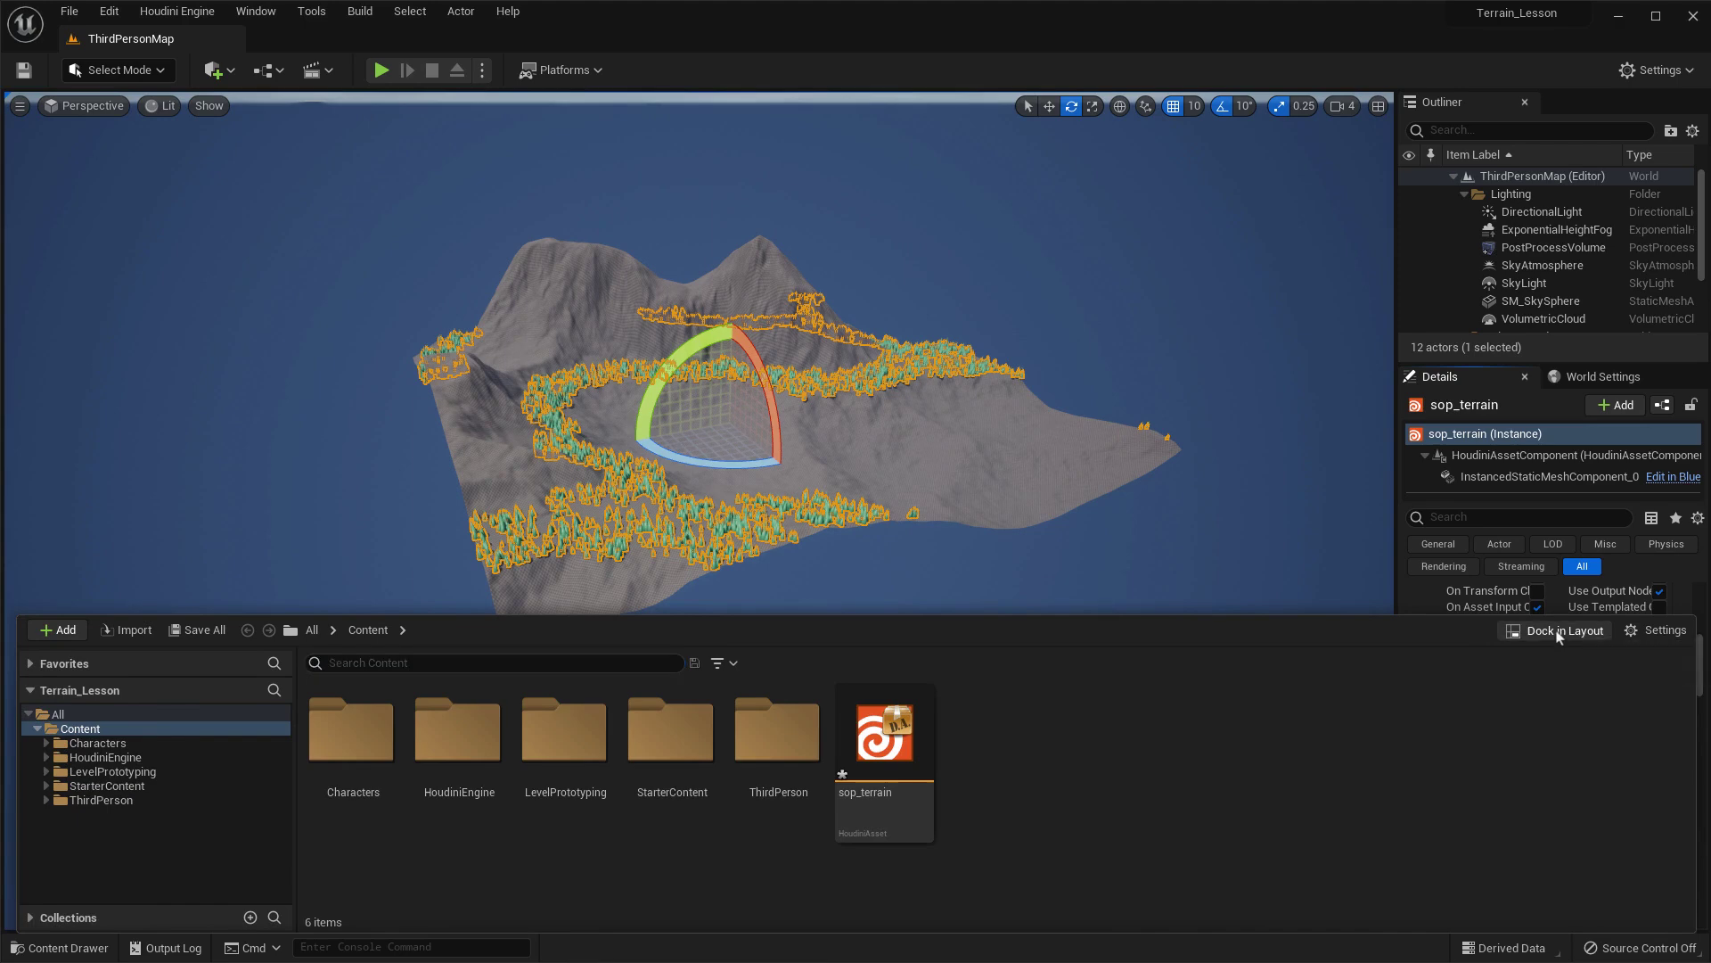
{"action": "left_click", "coordinate": [1561, 630]}
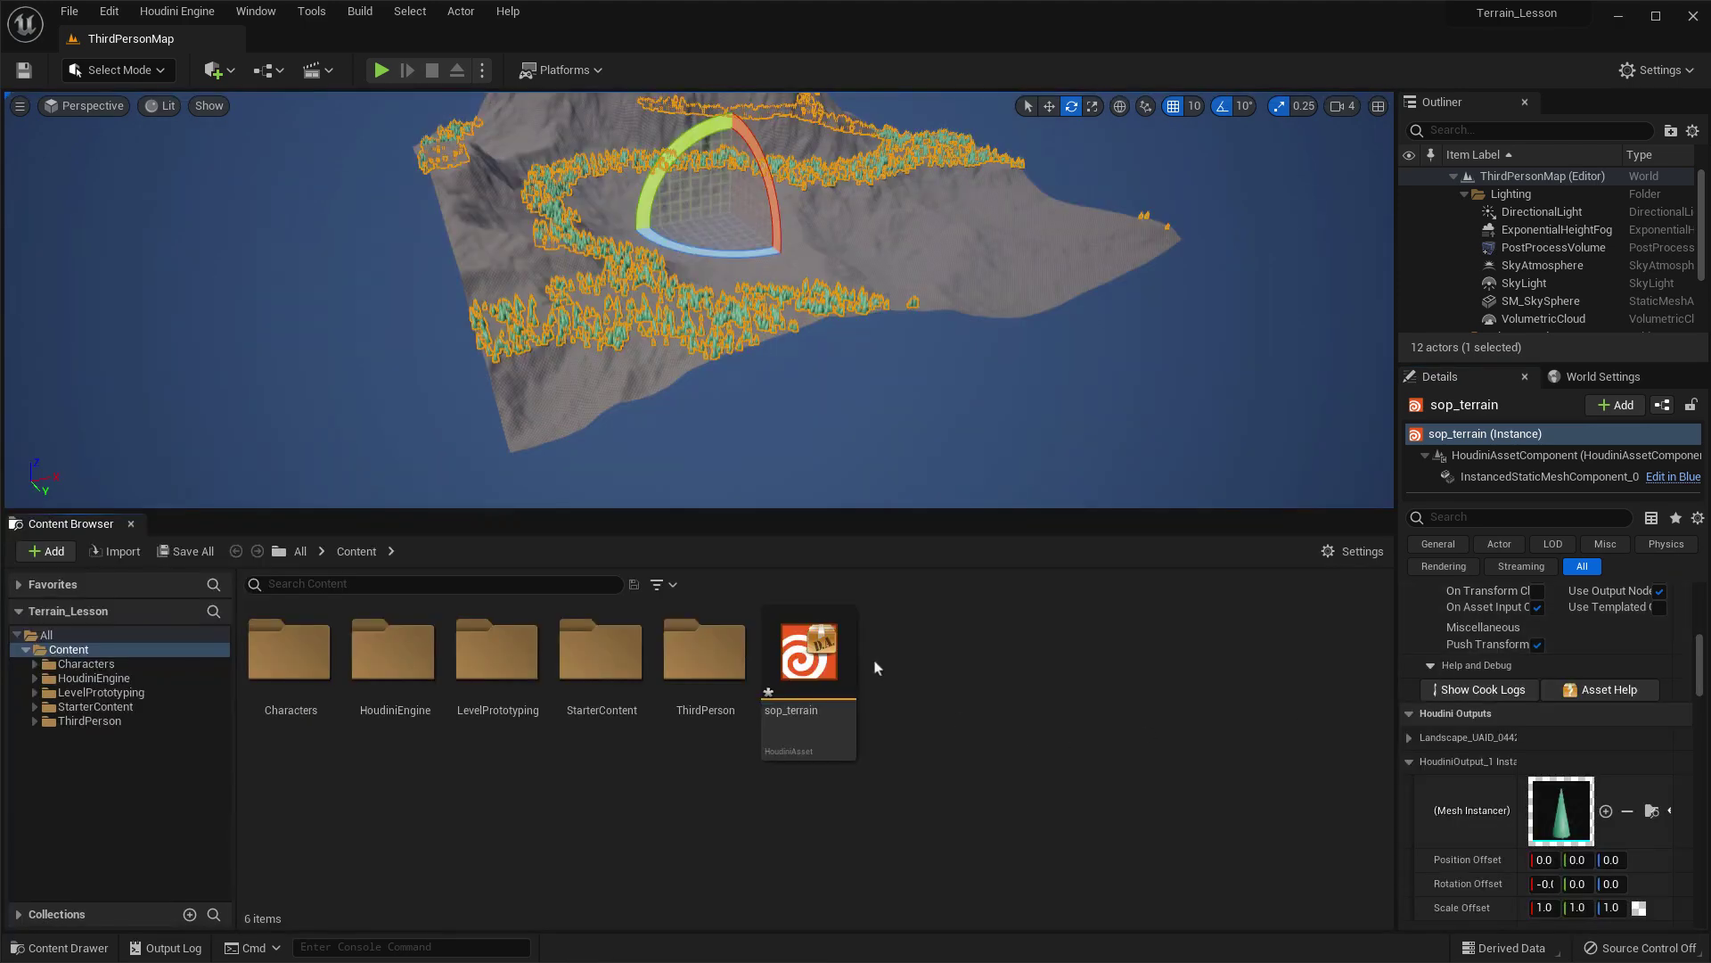
{"action": "left_click", "coordinate": [124, 708]}
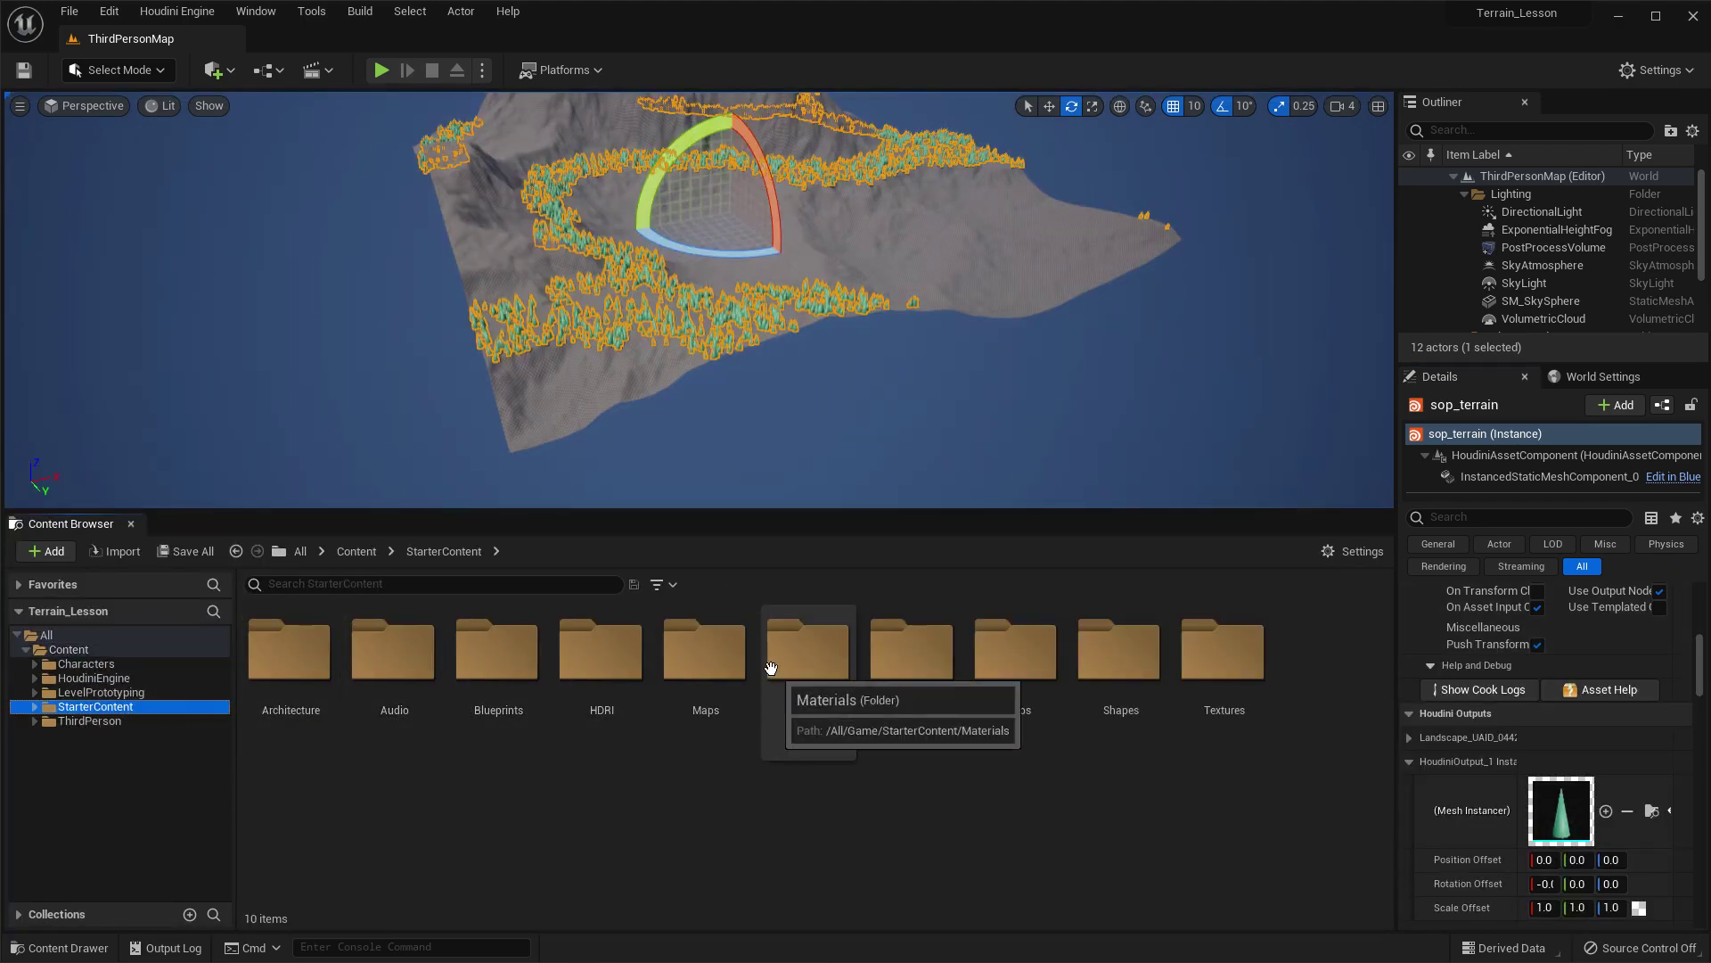
Drag SM_Bush from StarterContent/Props onto HoudiniOutput_1's Mesh Instancer slot, replacing the cones.
{"action": "double_click", "coordinate": [1064, 666]}
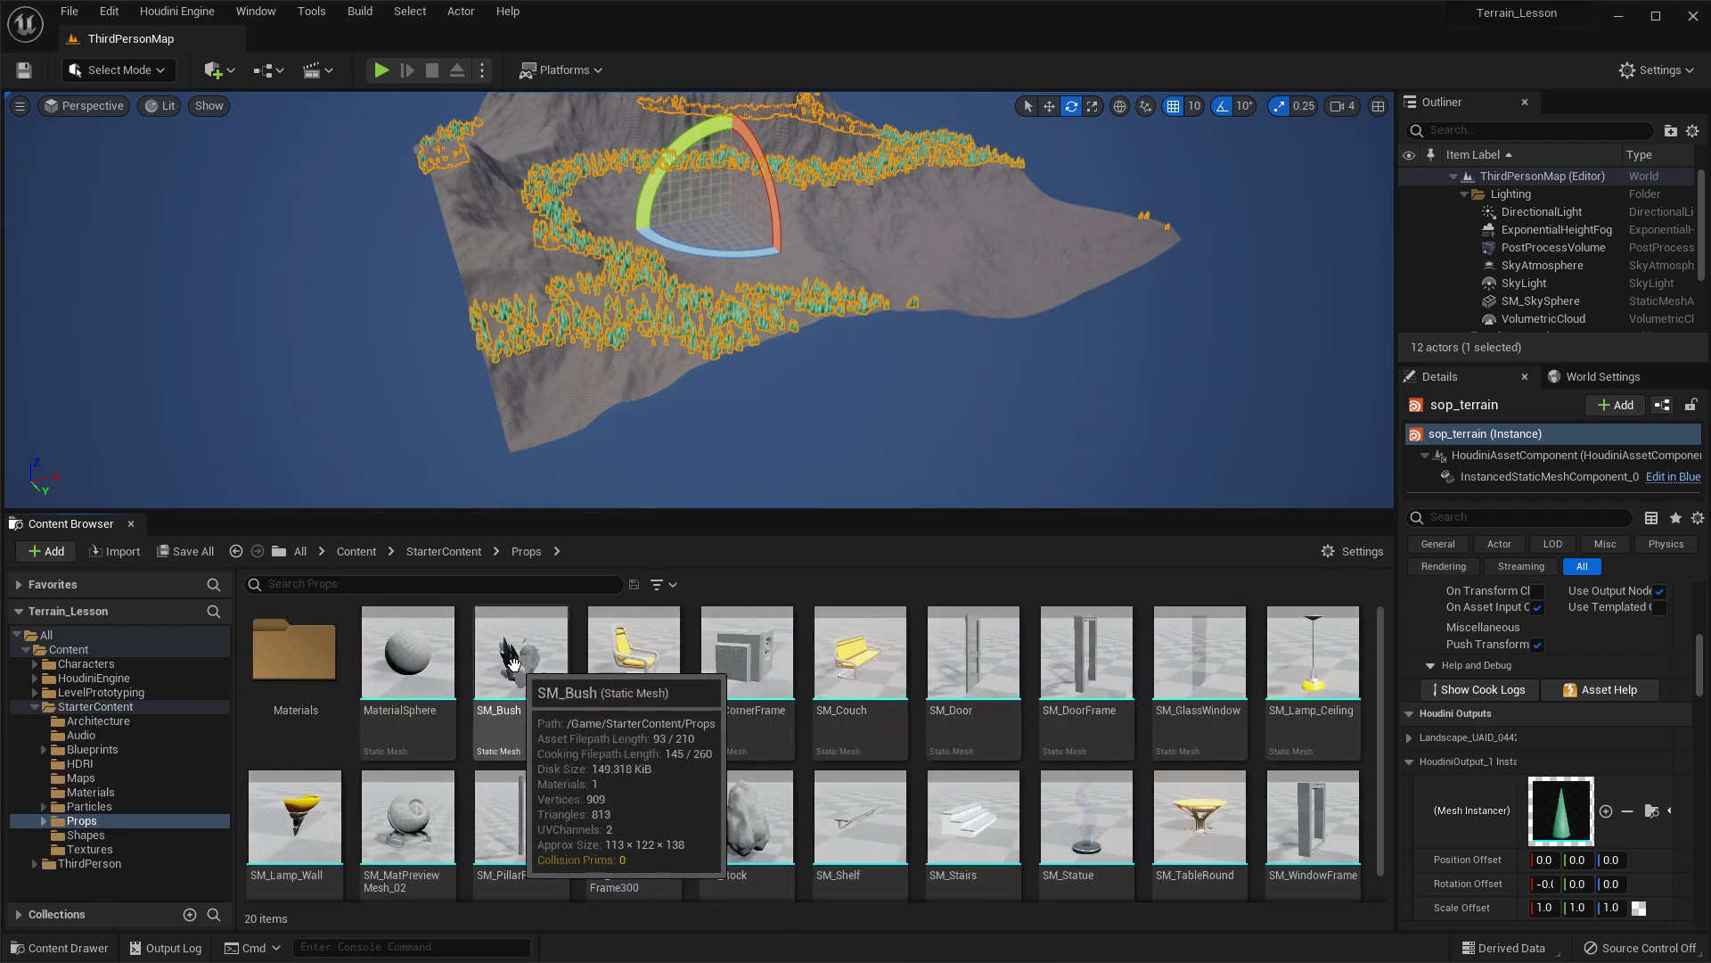
{"action": "left_click_drag", "start_coordinate": [499, 656], "coordinate": [1546, 811]}
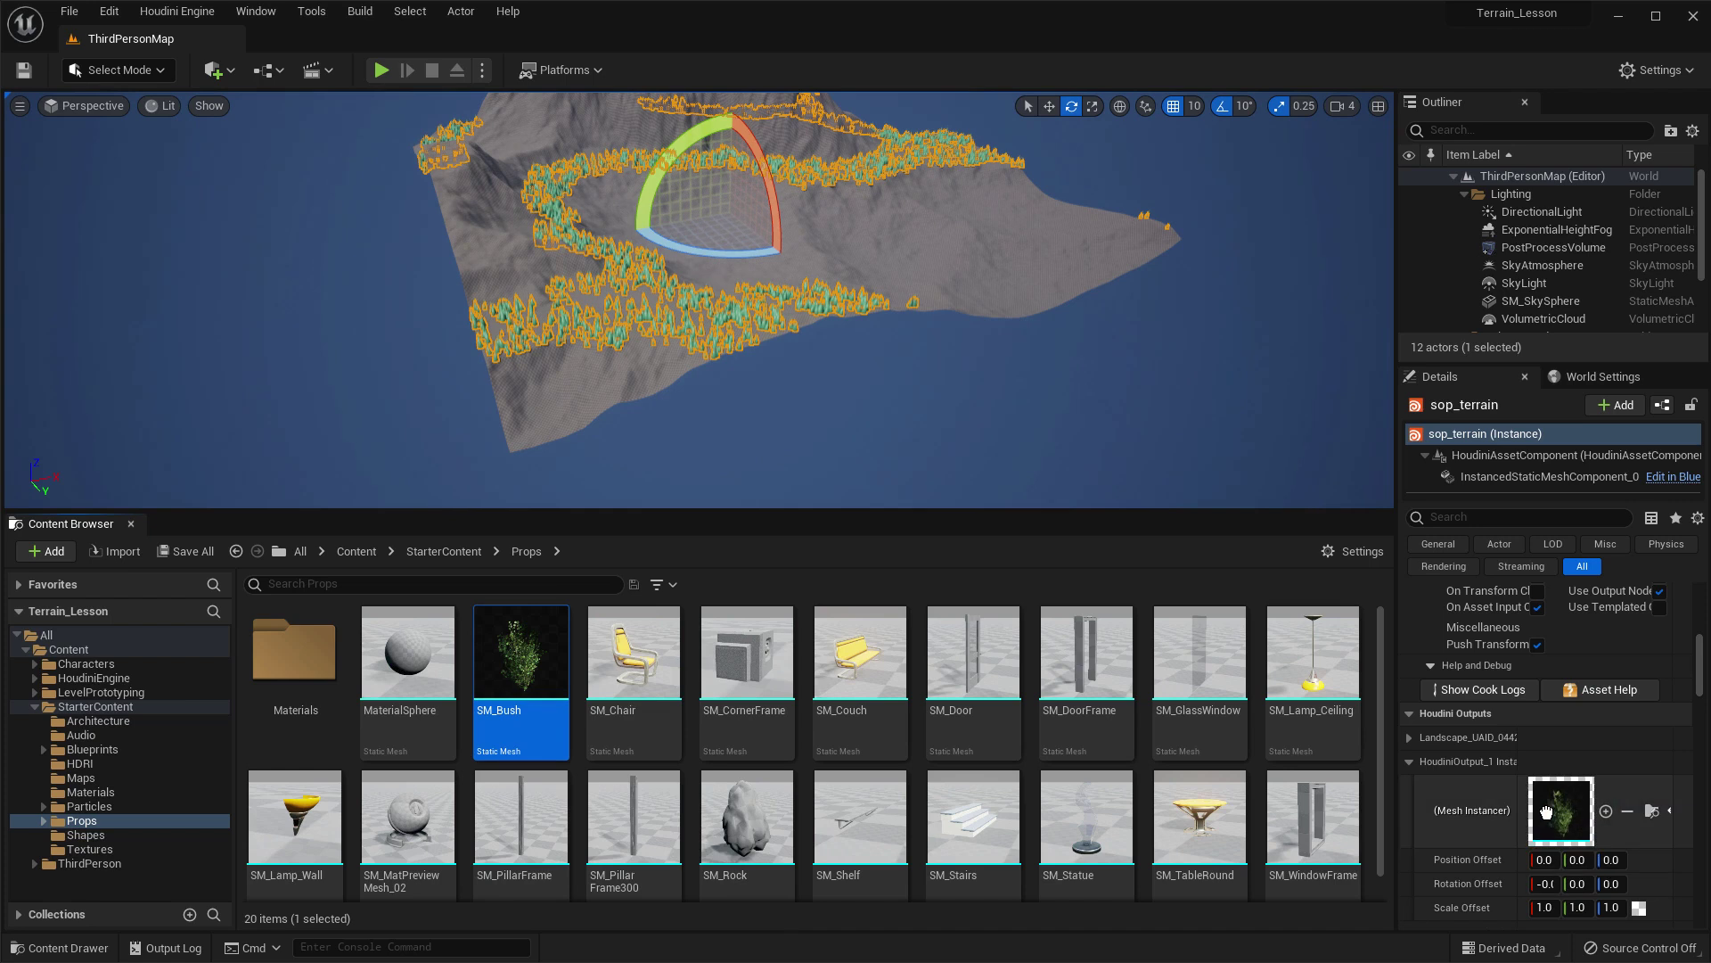
{"action": "left_click", "coordinate": [1545, 908]}
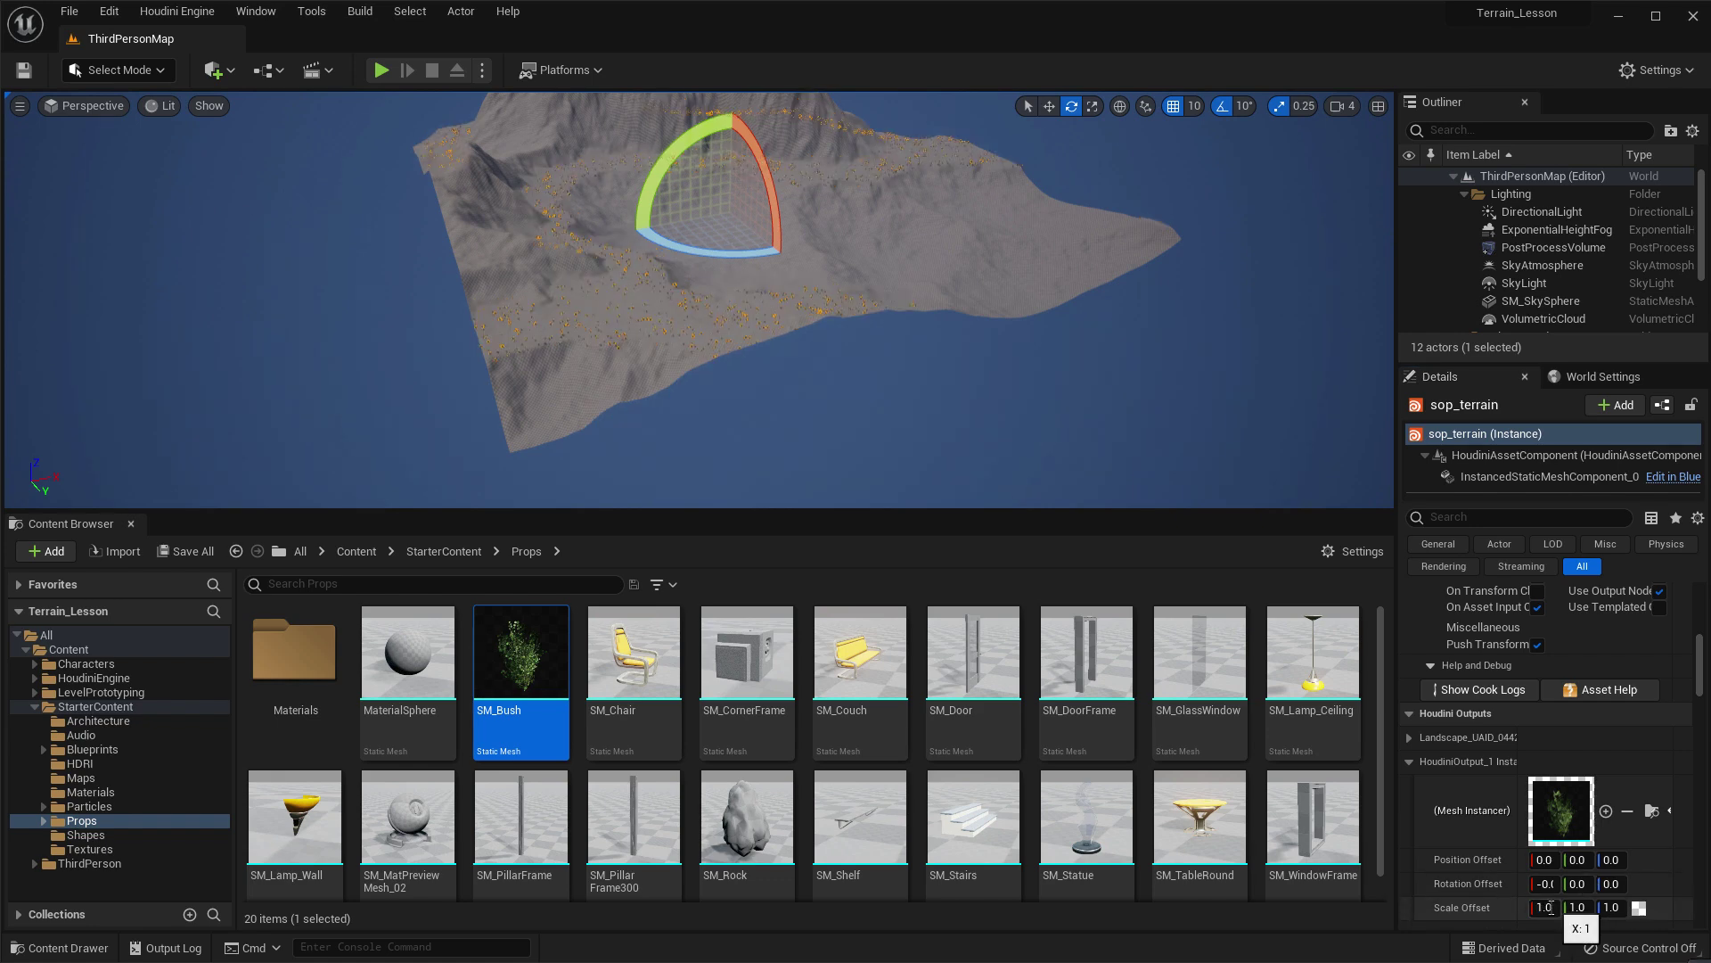
{"action": "key", "text": "Return"}
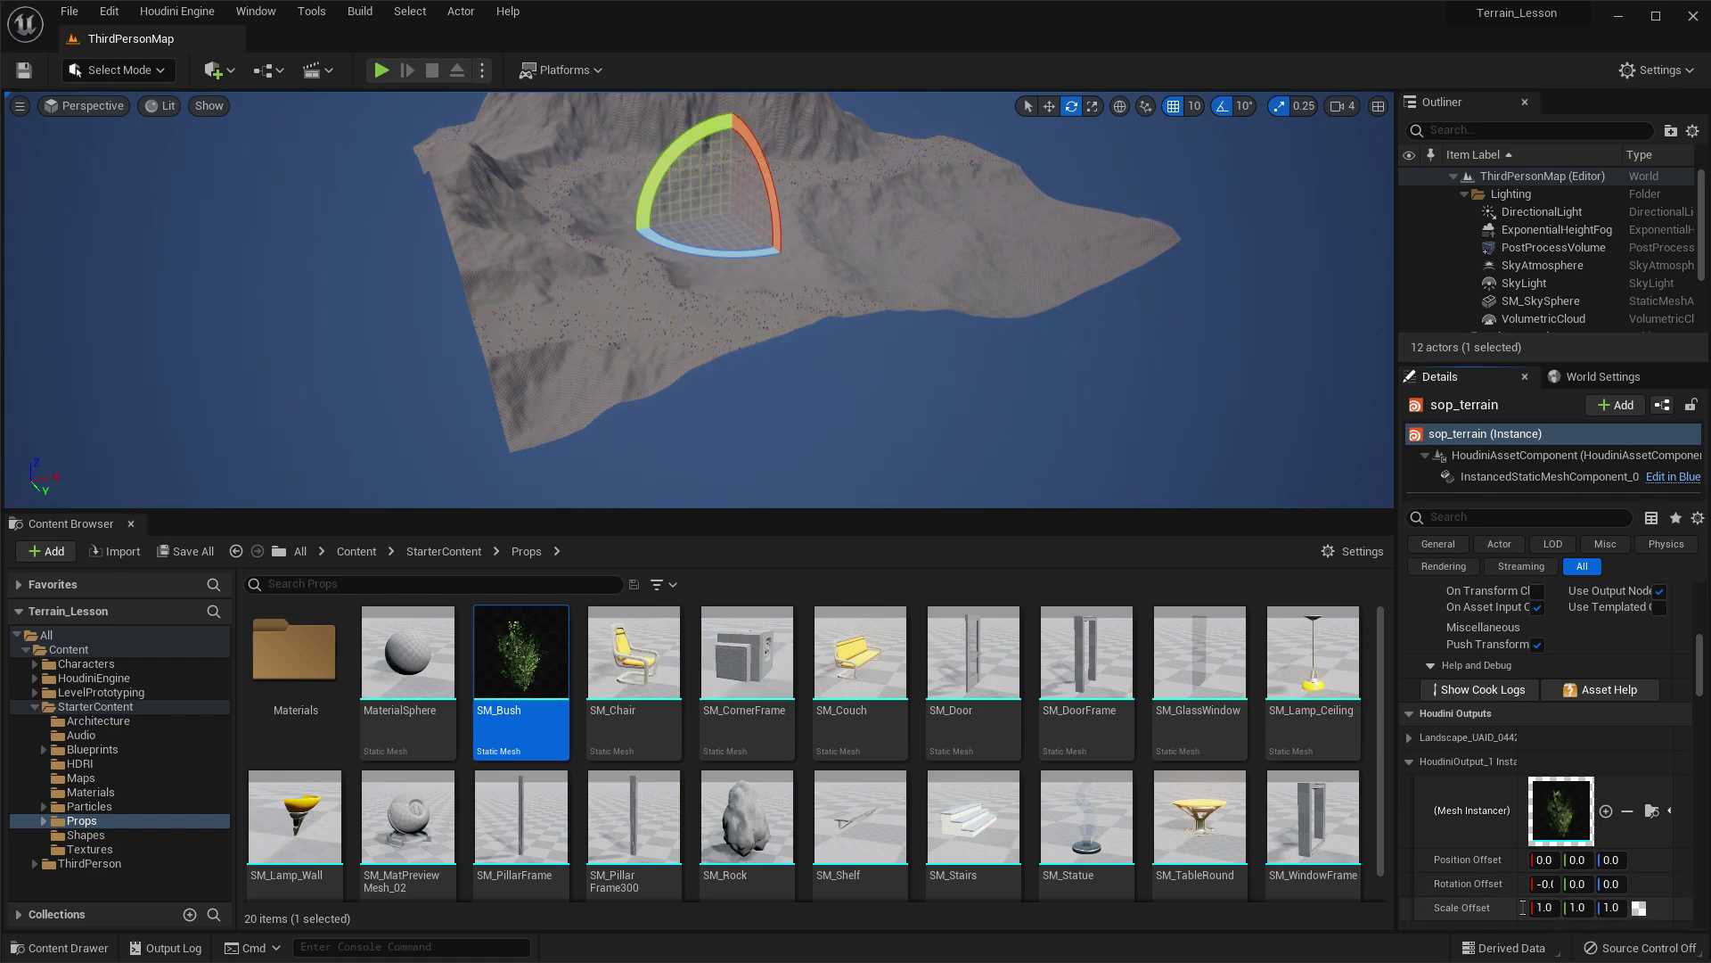
Set the bush instances' Scale Offset X, Y and Z to 5.0.
{"action": "left_click", "coordinate": [1578, 908]}
{"action": "type", "text": "5"}
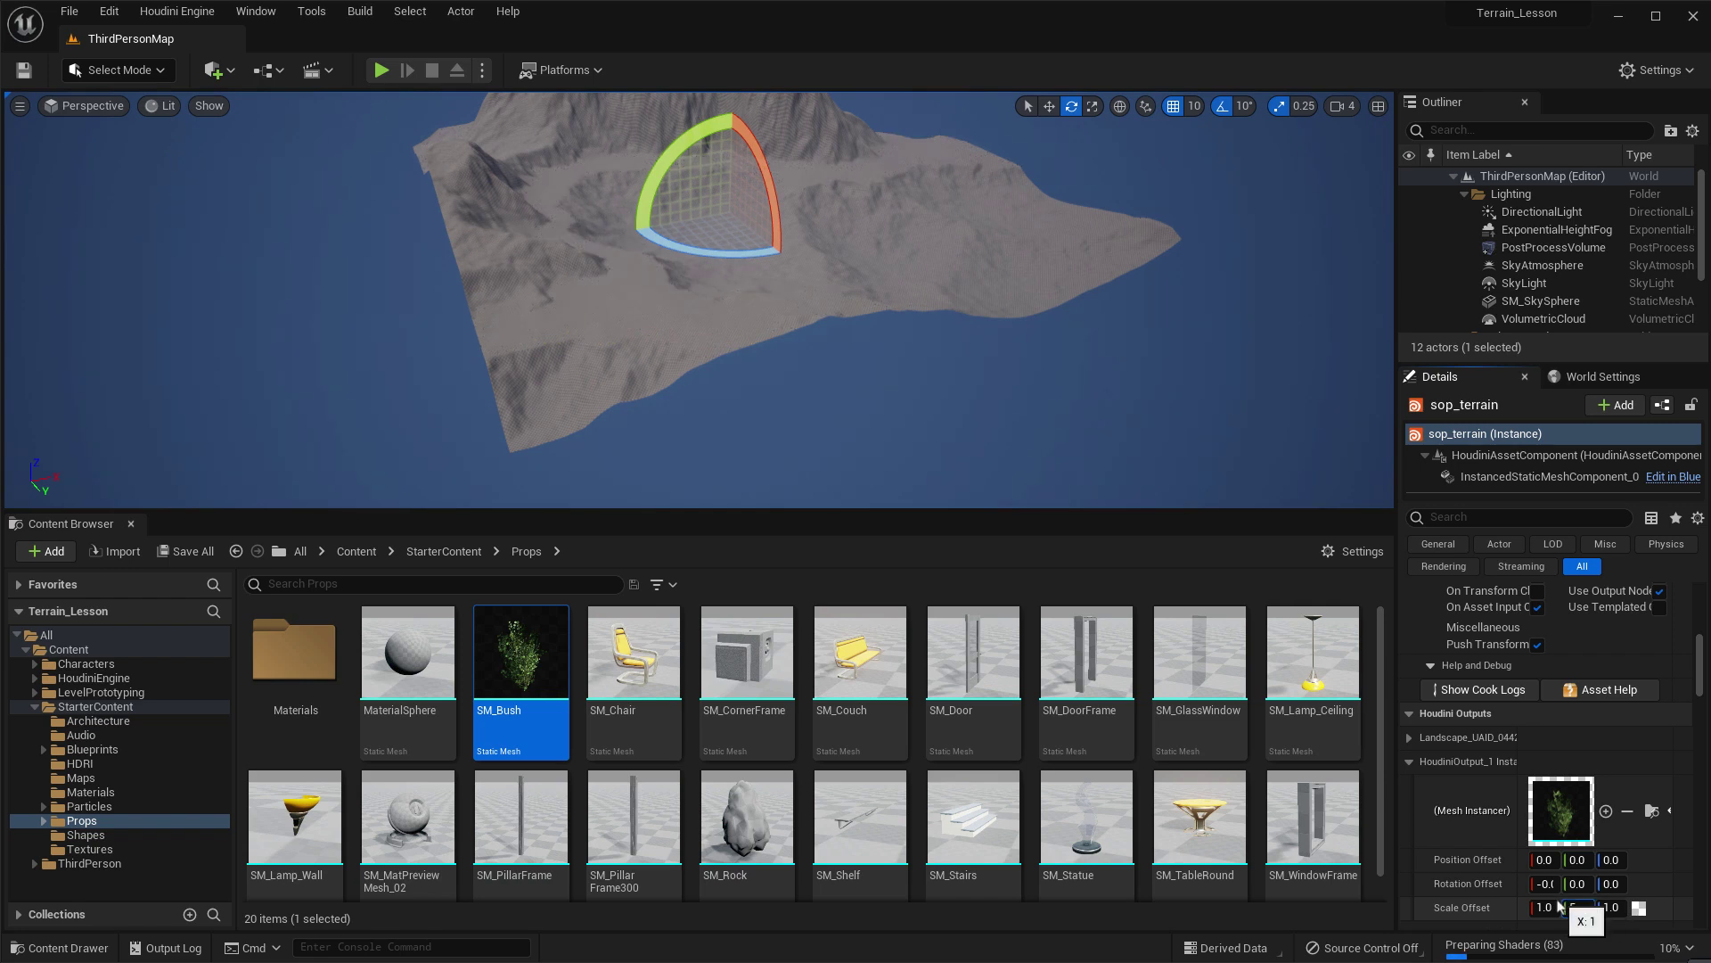
{"action": "key", "text": "Return"}
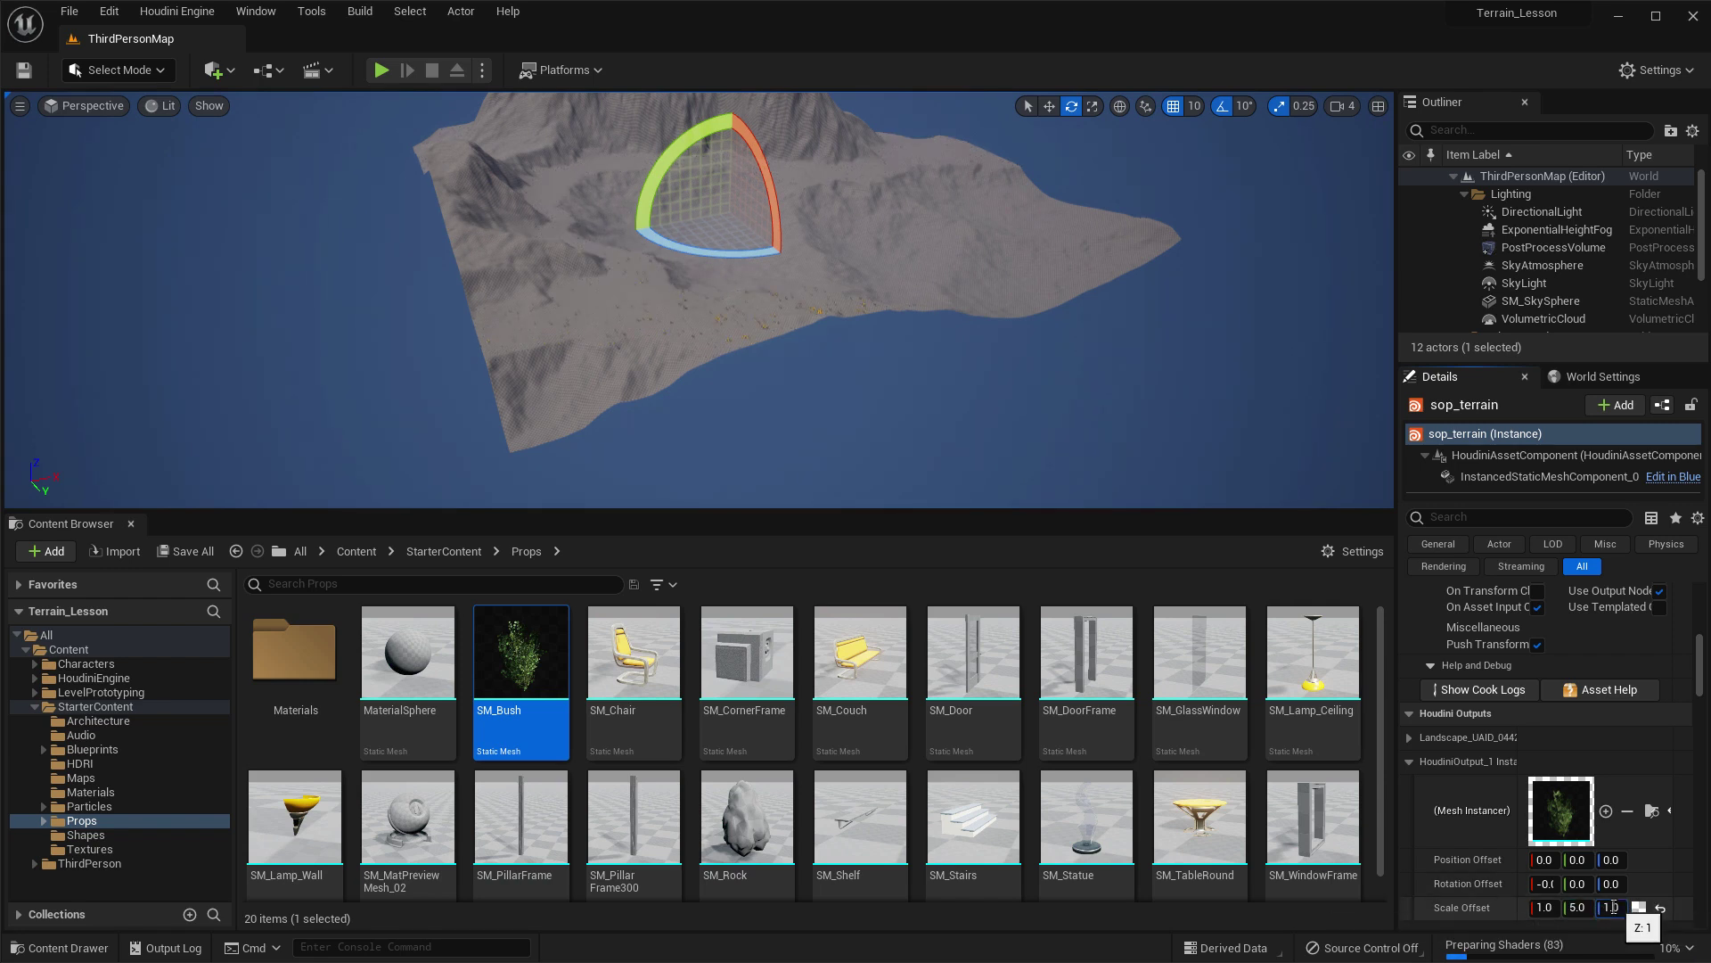
{"action": "key", "text": "Escape"}
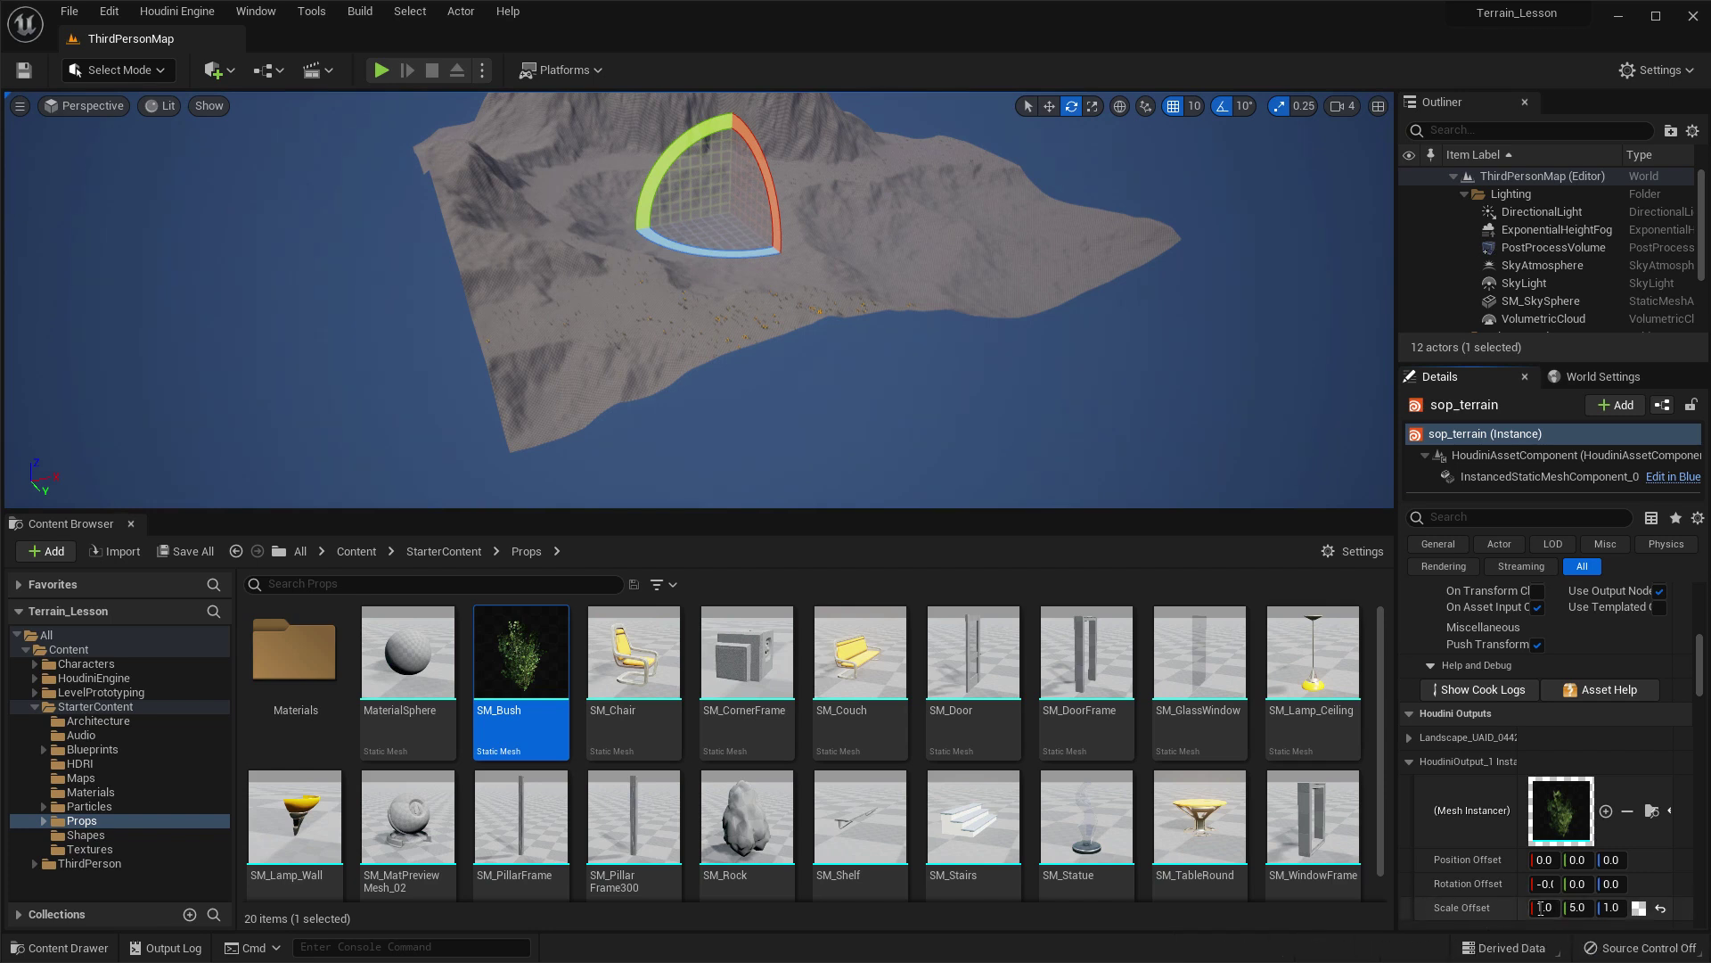
{"action": "key", "text": "Return"}
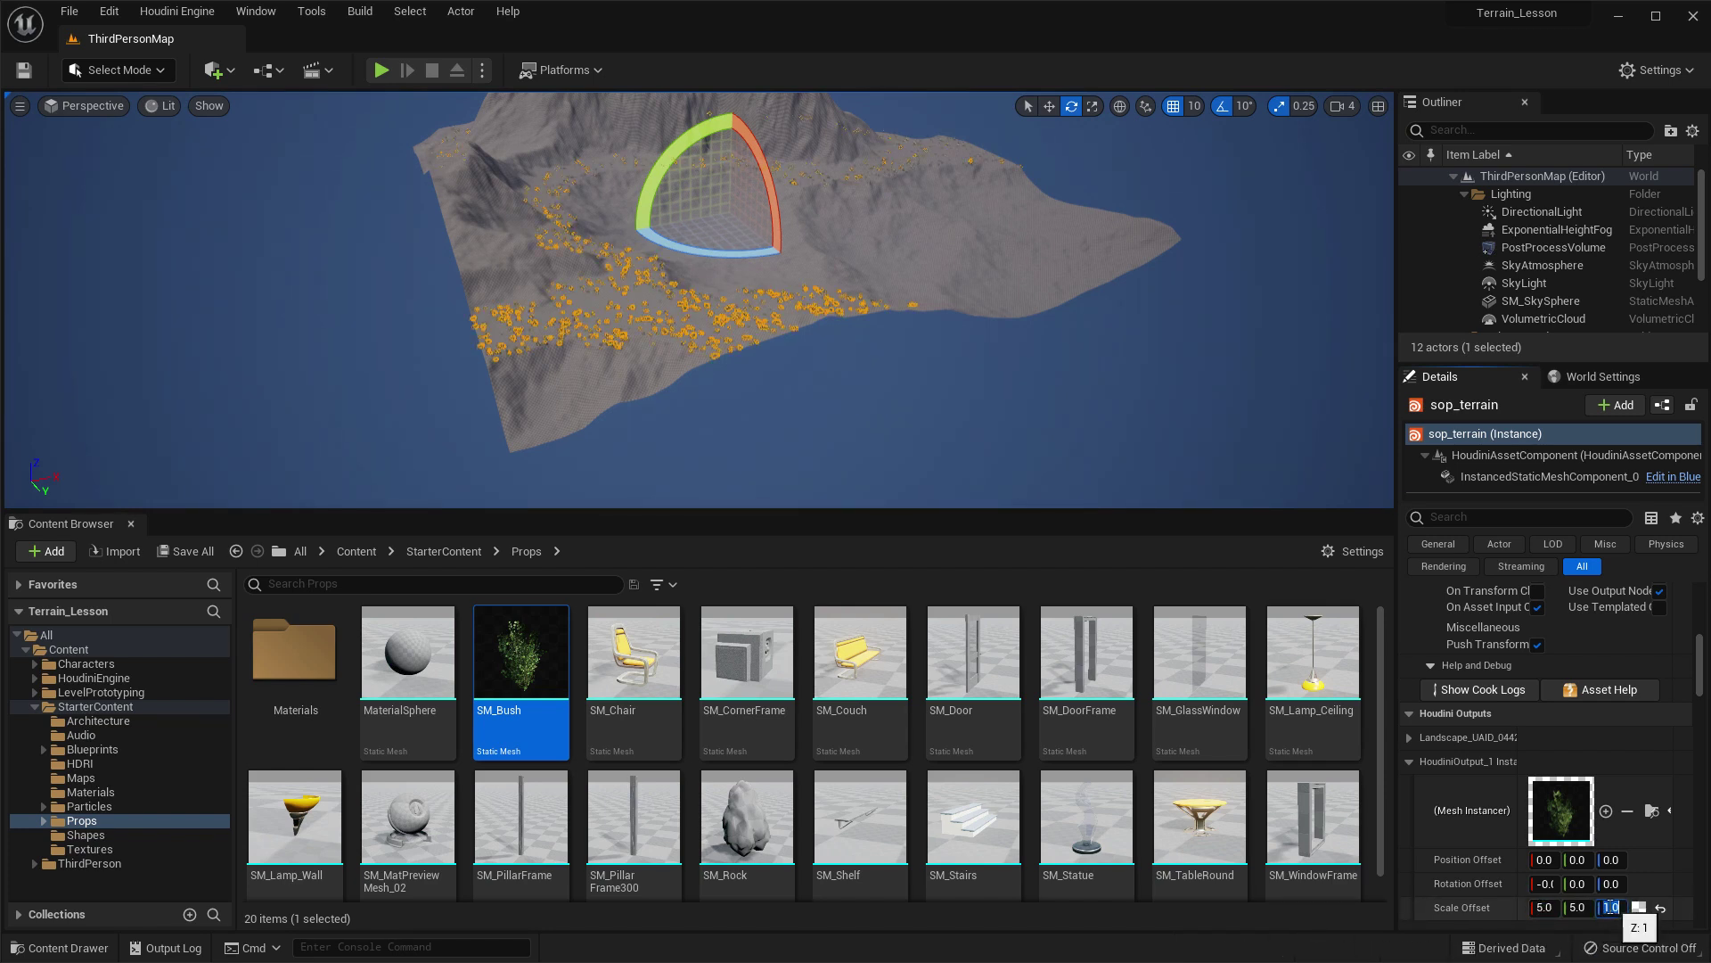
{"action": "key", "text": "Return"}
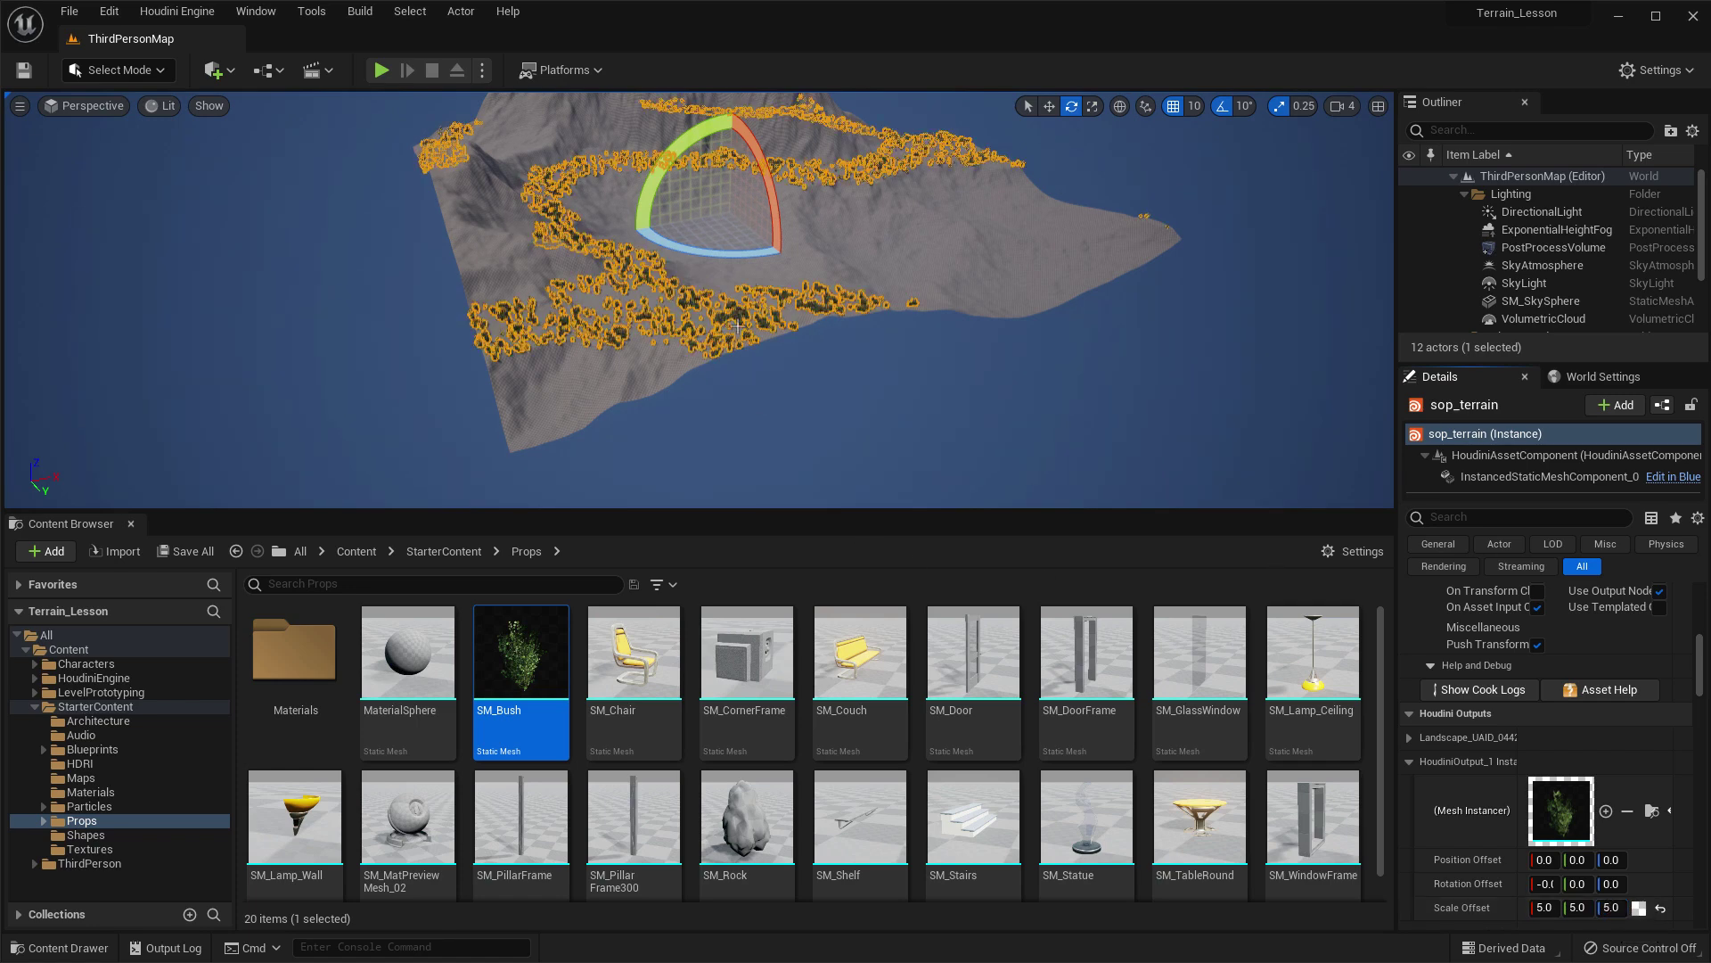
Reselect sop_terrain and change the bushes' Mesh Instancer Scale Offset Z to 10.
{"action": "left_click", "coordinate": [885, 364]}
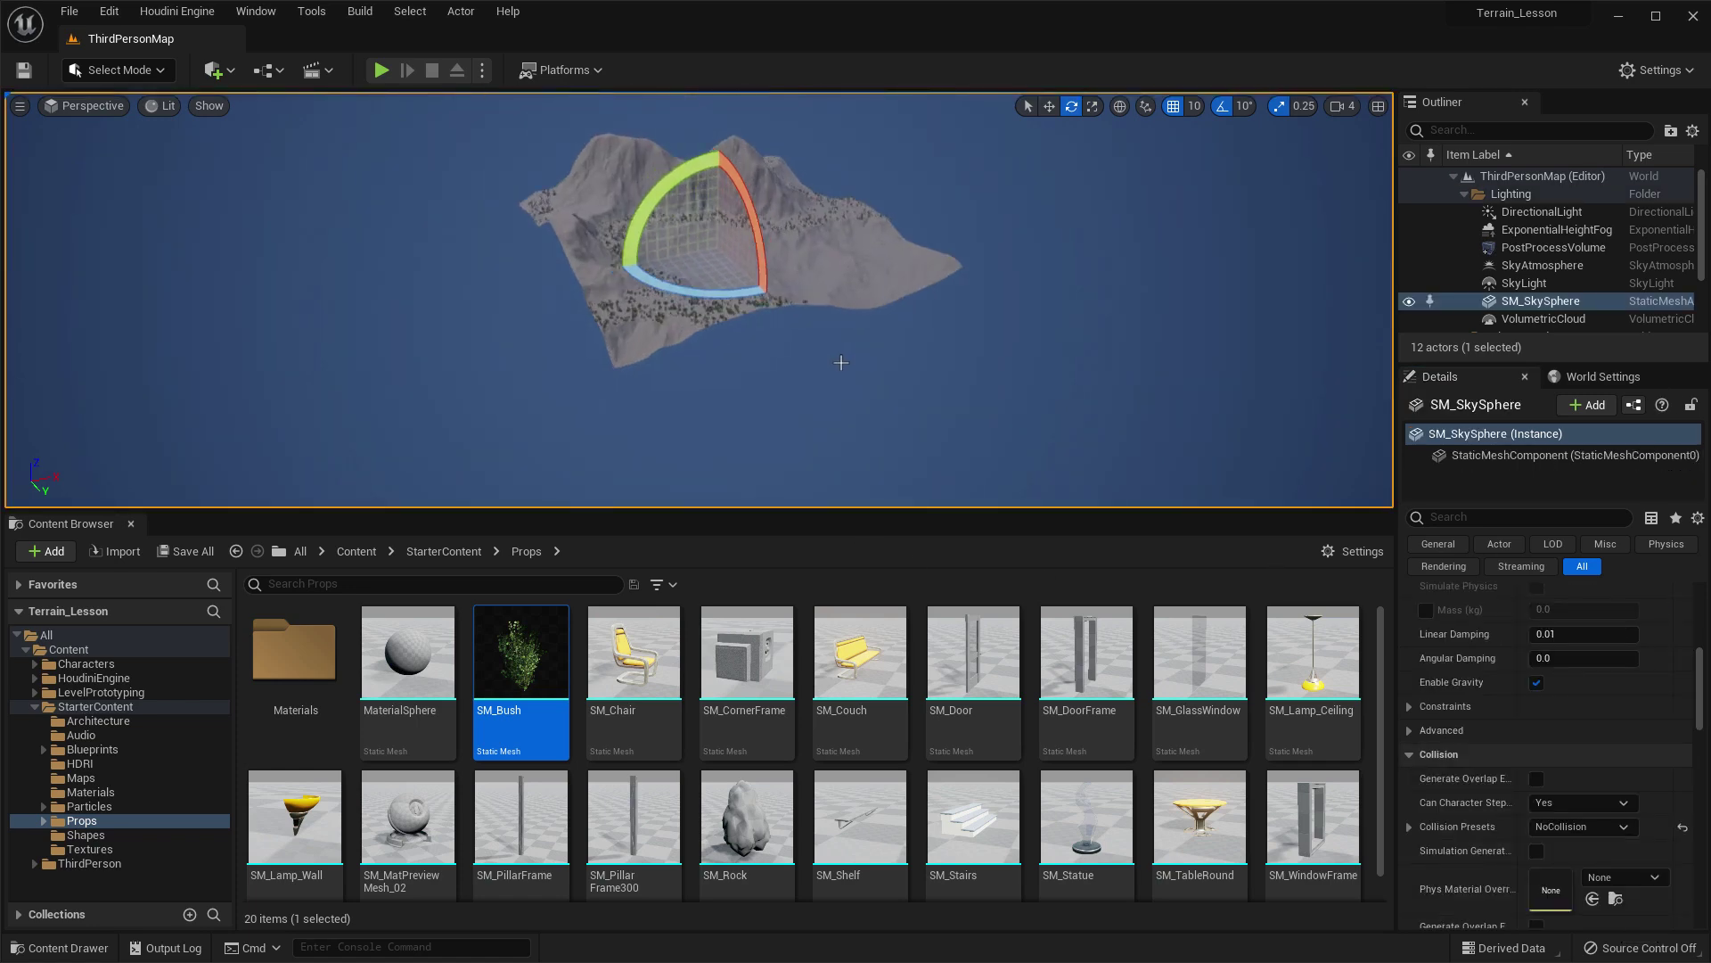
{"action": "scroll", "coordinate": [838, 368], "scroll_direction": "down", "scroll_amount": 5}
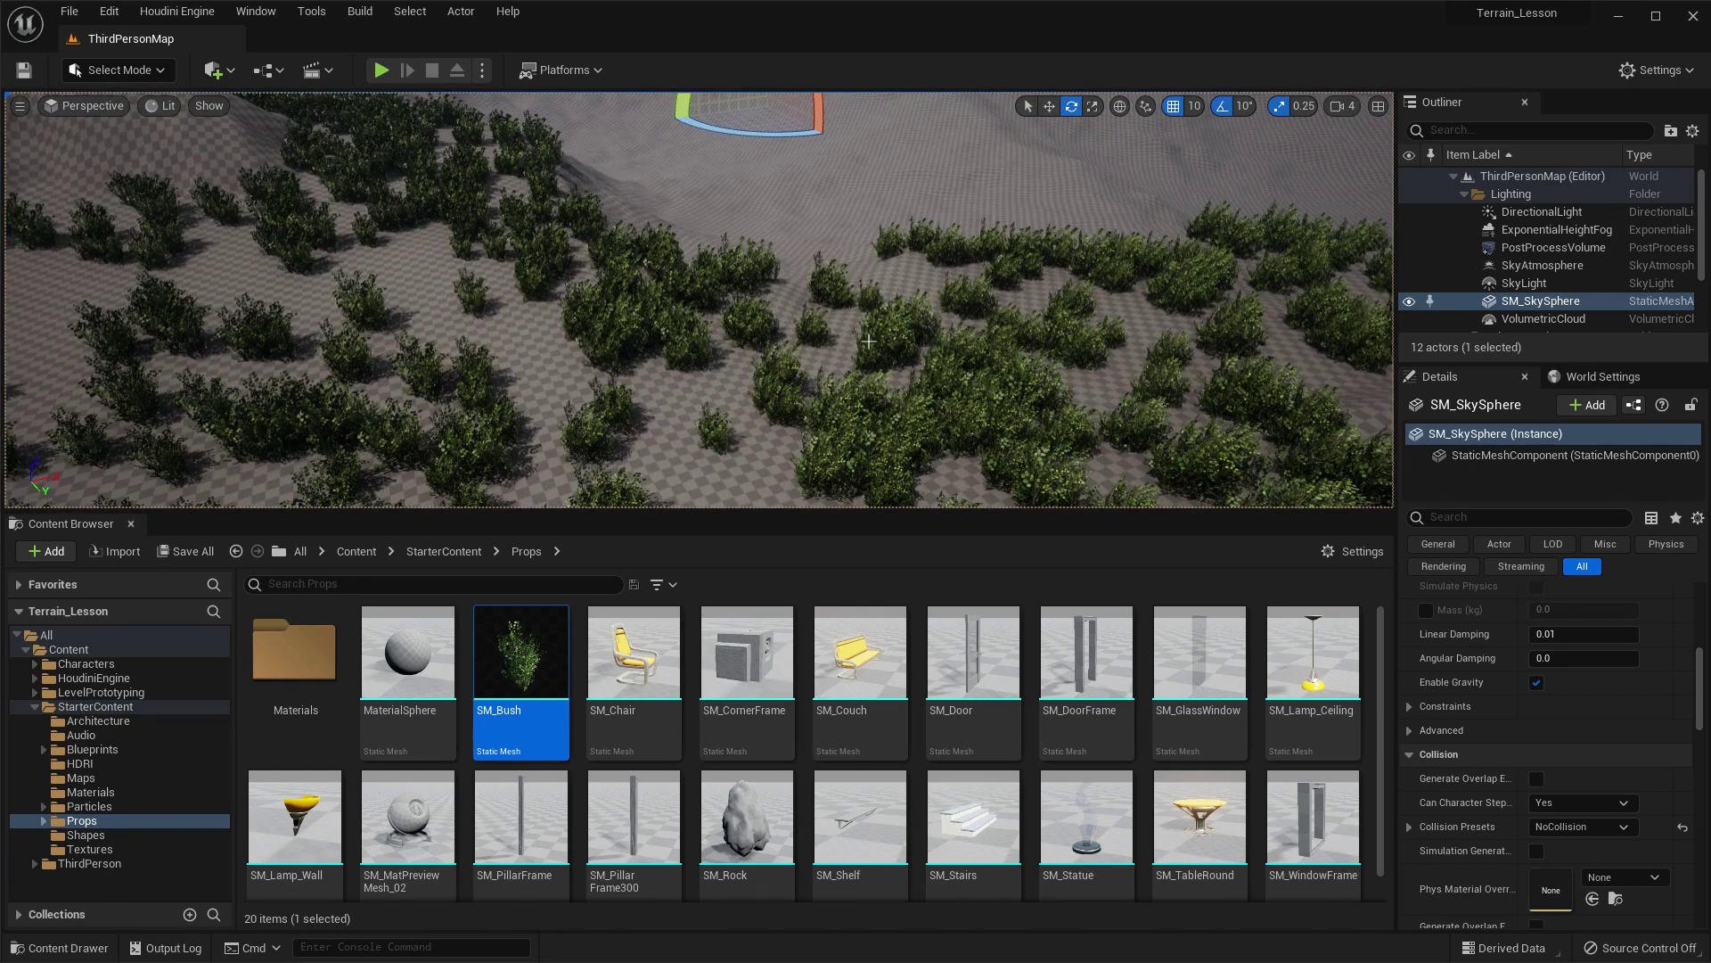
{"action": "scroll", "coordinate": [1599, 793], "scroll_direction": "down", "scroll_amount": 5}
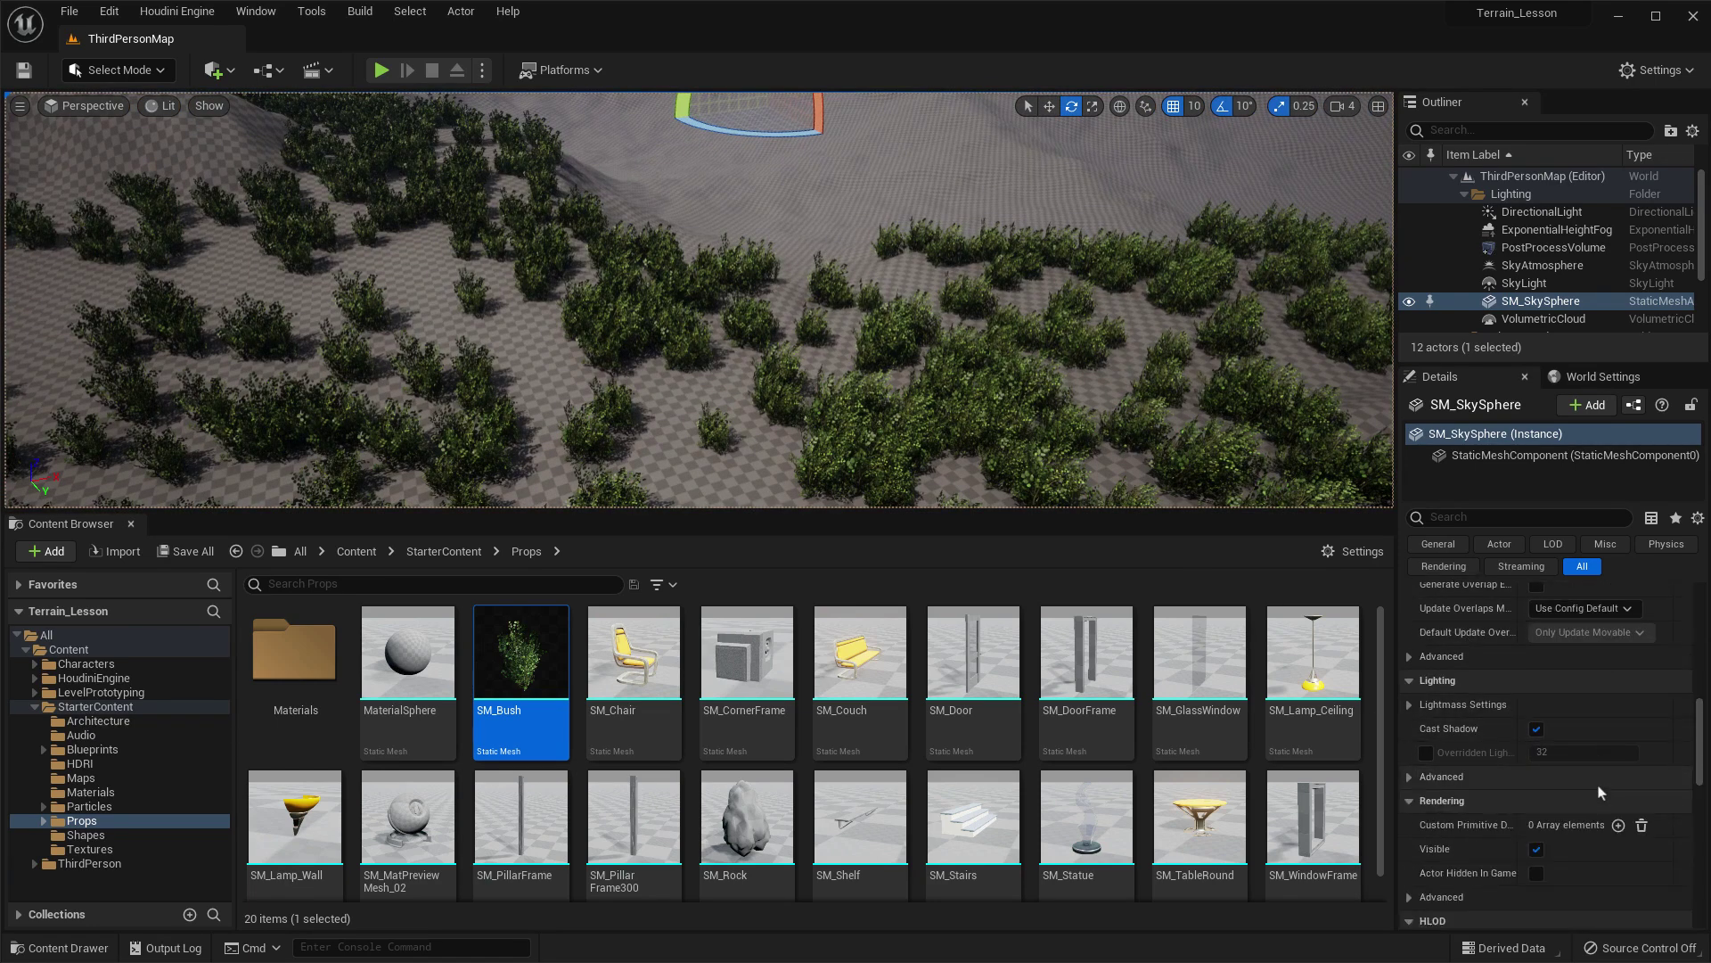
{"action": "scroll", "coordinate": [1542, 283], "scroll_direction": "down", "scroll_amount": 3}
{"action": "left_click", "coordinate": [1535, 274]}
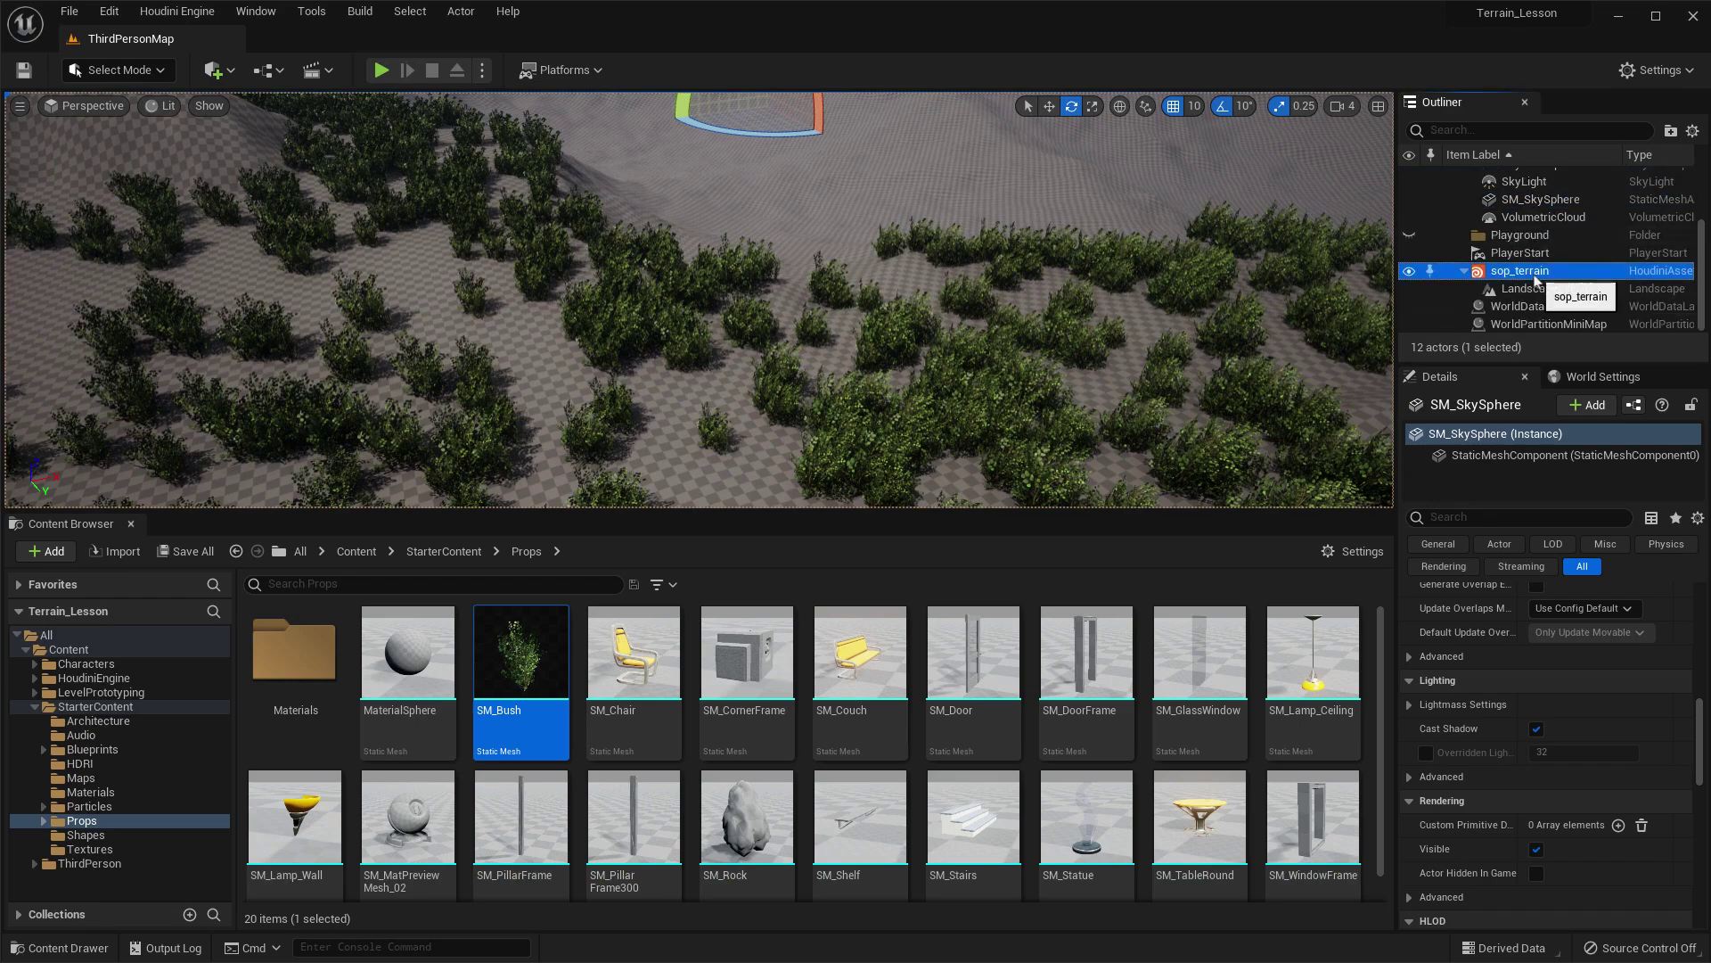
{"action": "scroll", "coordinate": [1569, 768], "scroll_direction": "down", "scroll_amount": 2}
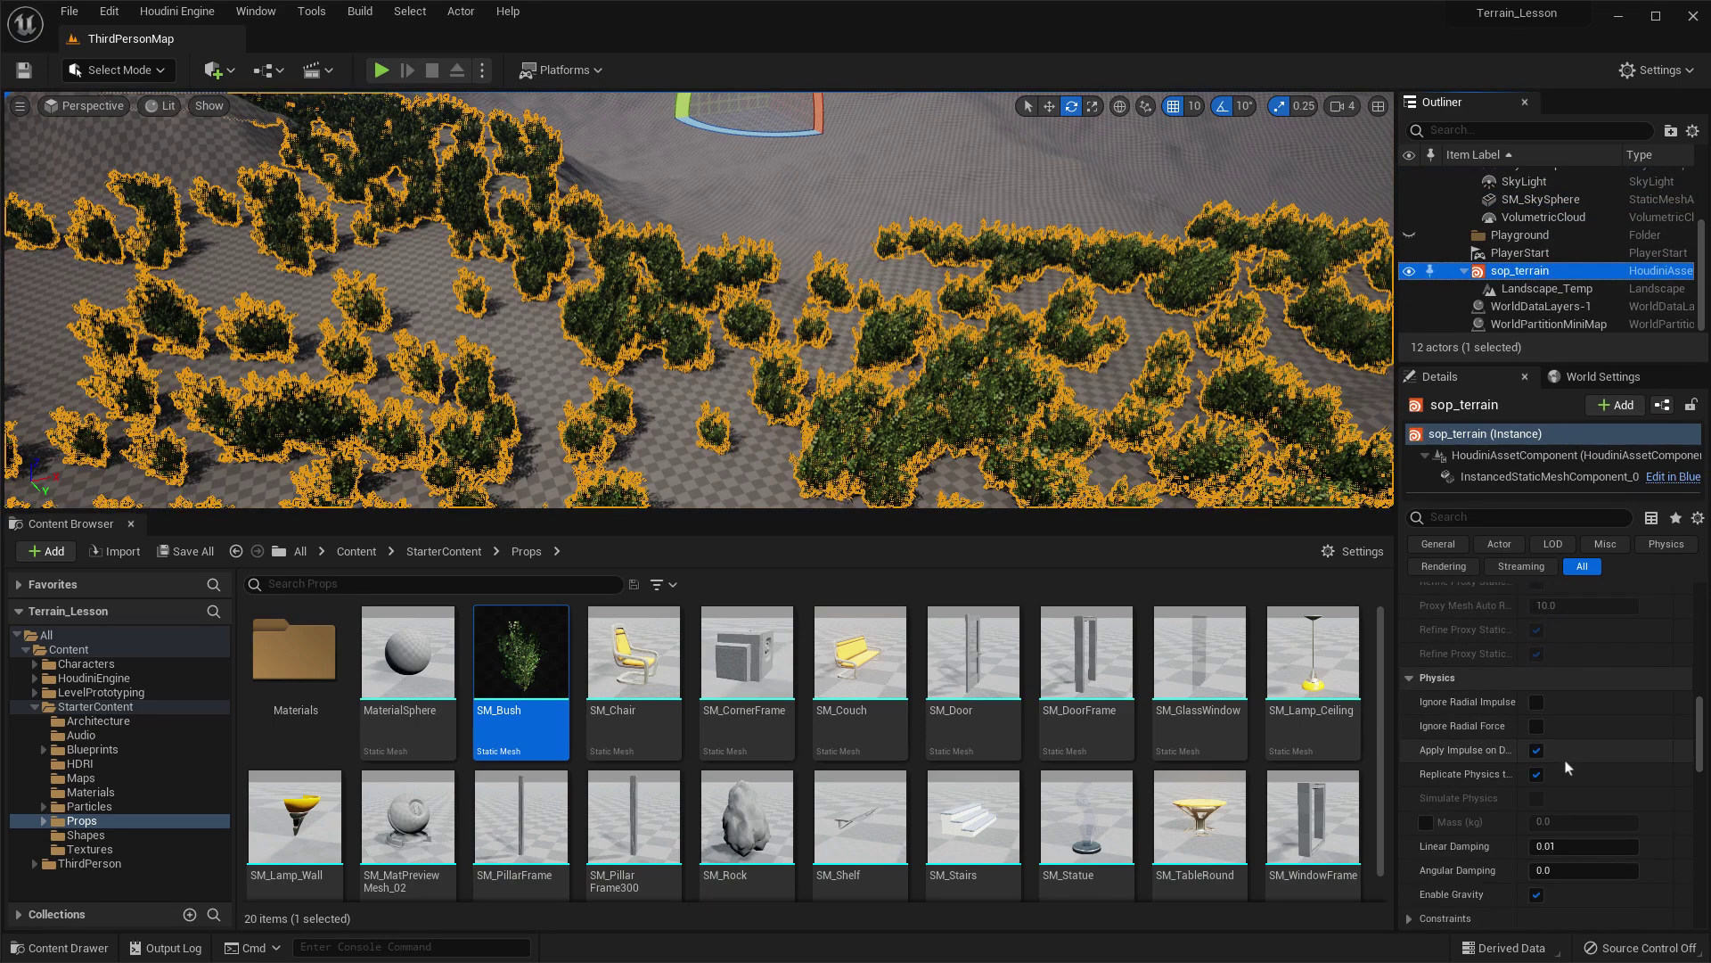
{"action": "scroll", "coordinate": [1567, 768], "scroll_direction": "up", "scroll_amount": 5}
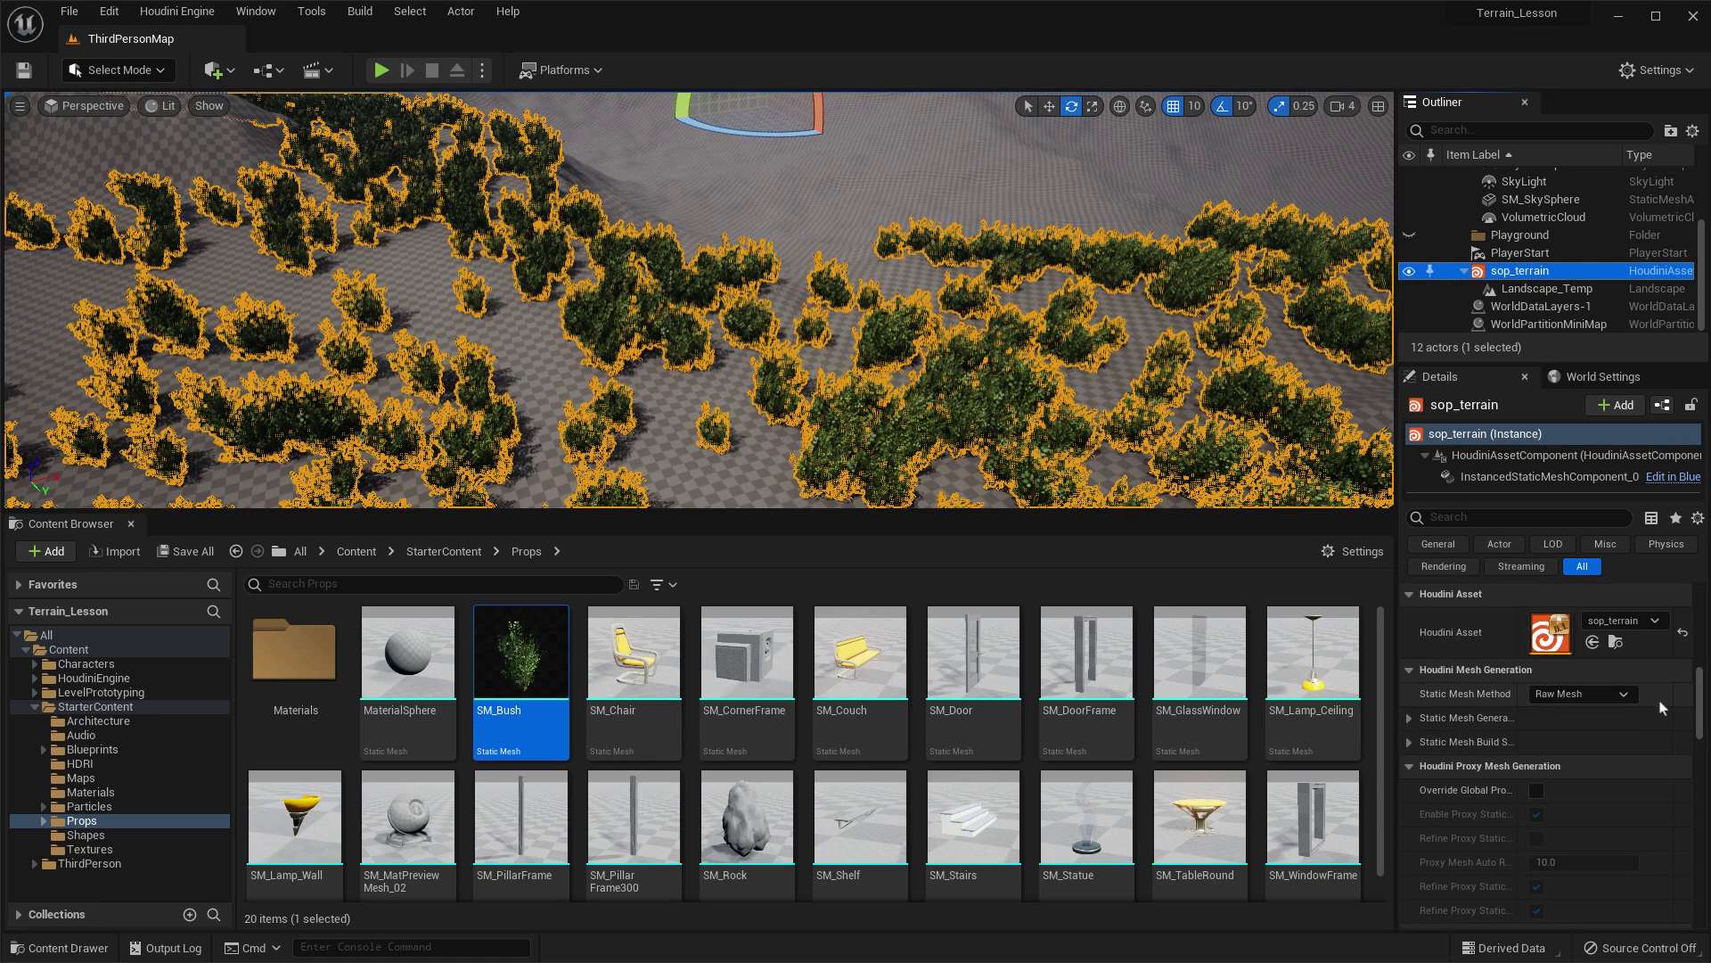
{"action": "scroll", "coordinate": [1658, 710], "scroll_direction": "up", "scroll_amount": 3}
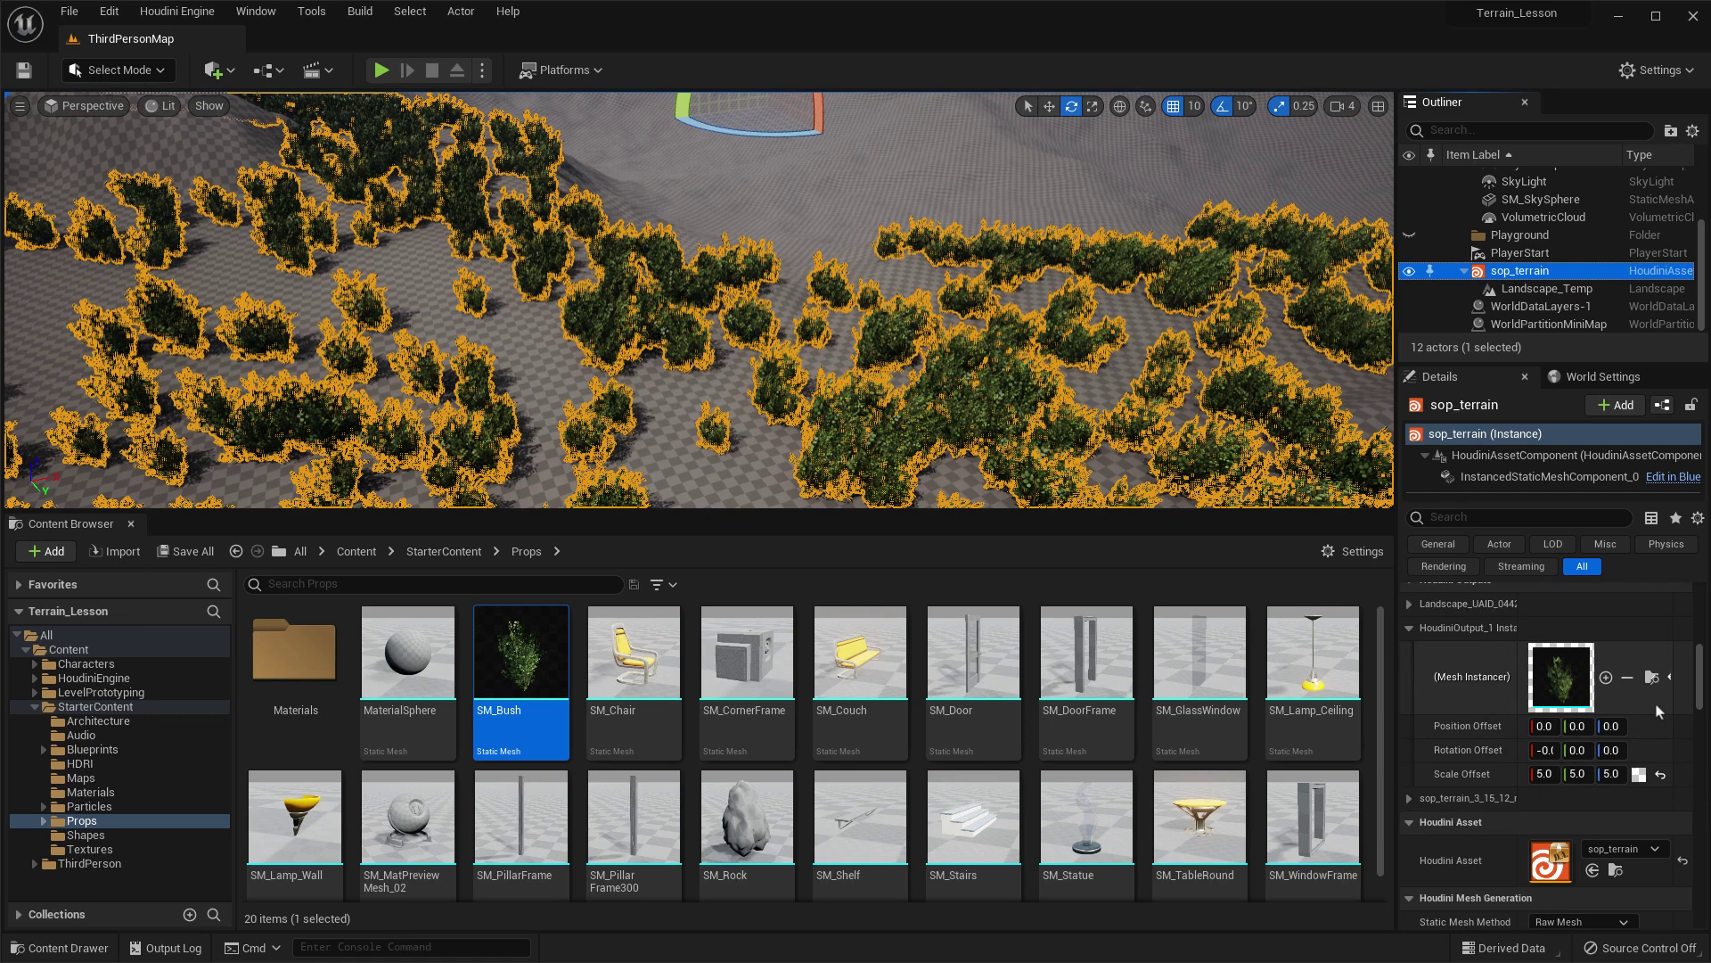
{"action": "scroll", "coordinate": [1586, 710], "scroll_direction": "up", "scroll_amount": 2}
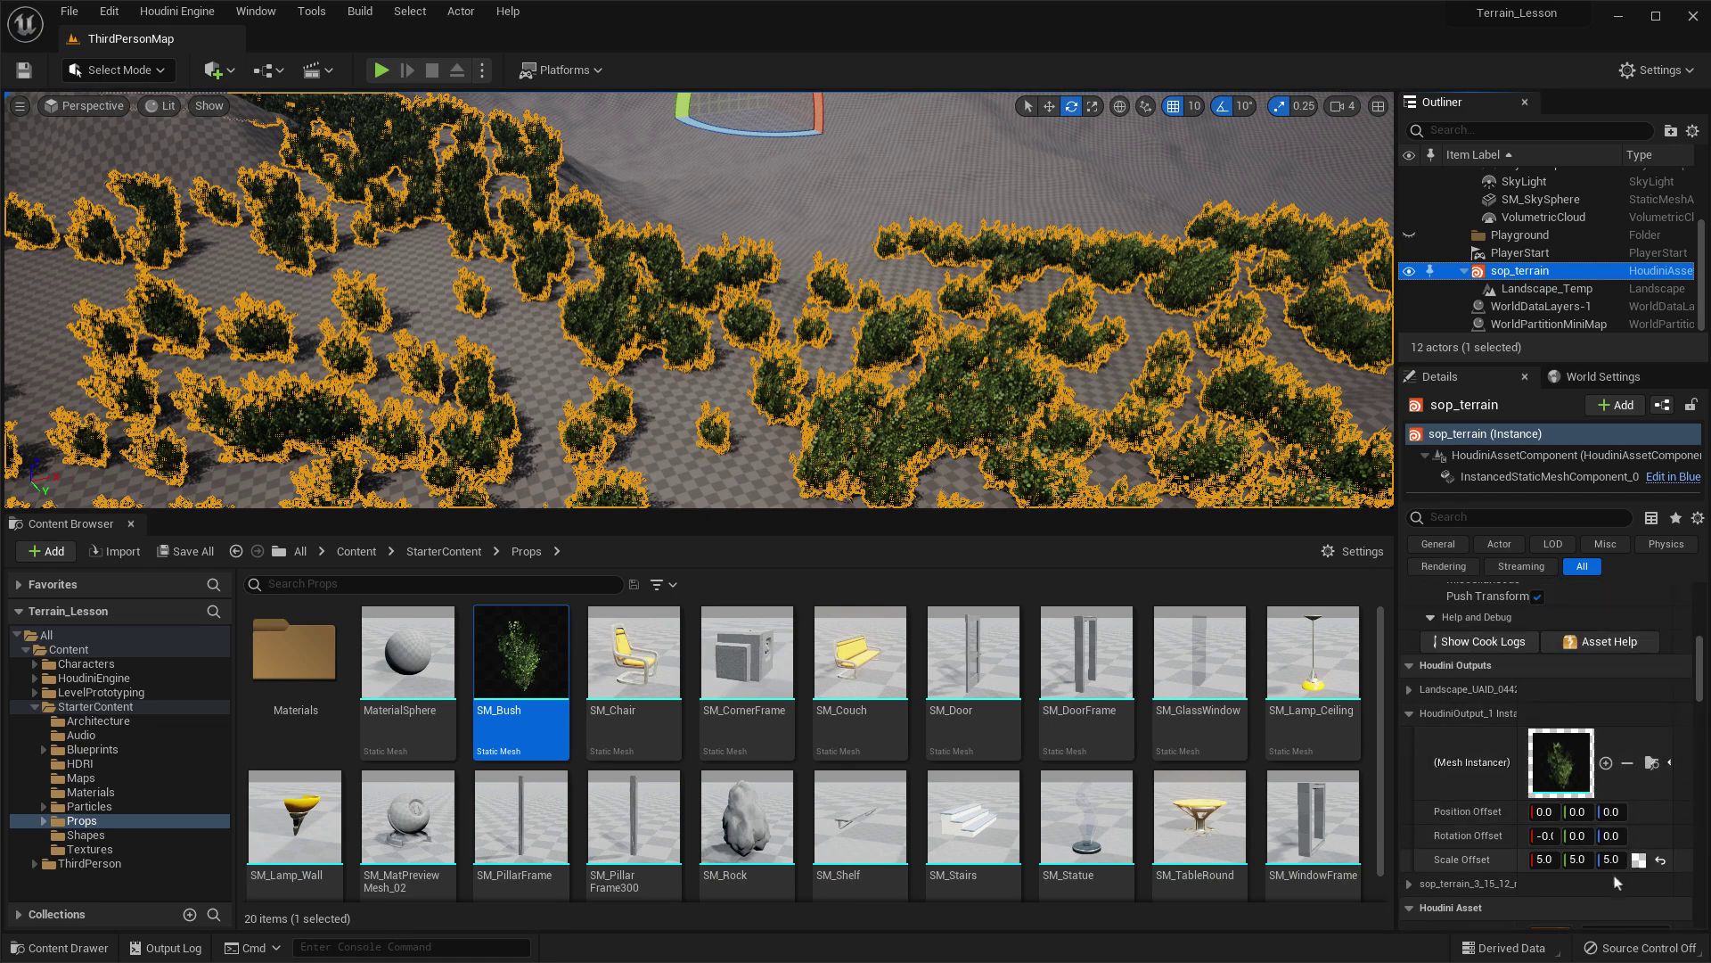
{"action": "left_click", "coordinate": [1613, 859]}
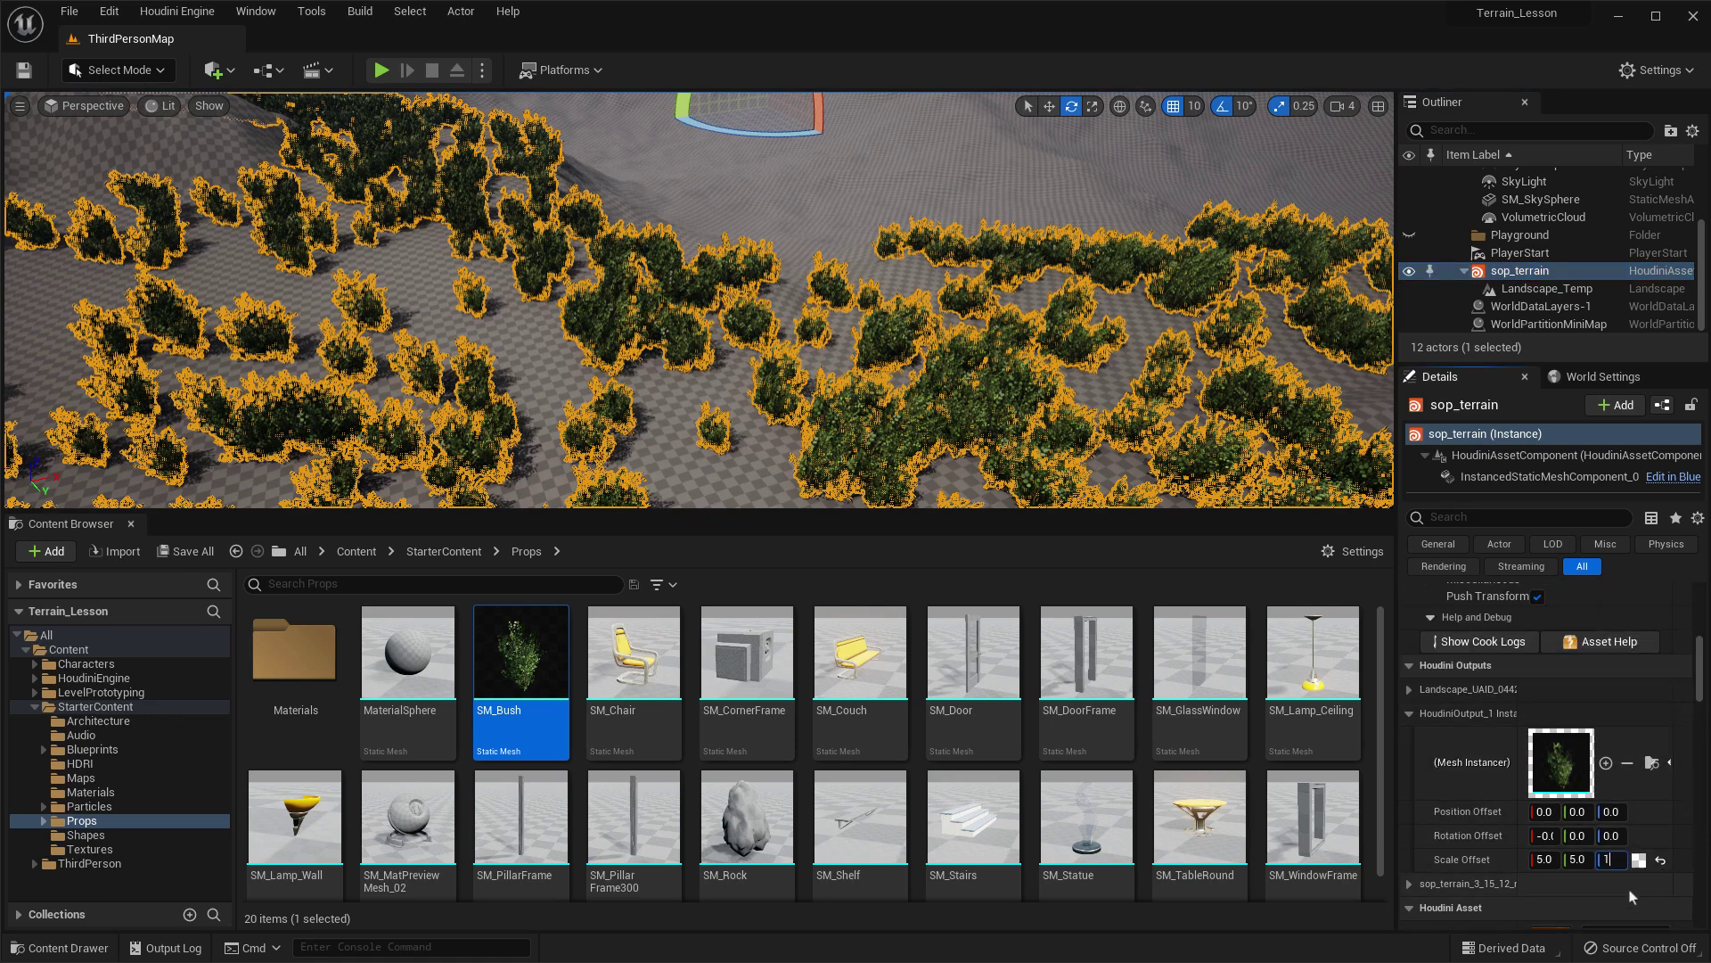
{"action": "type", "text": "10"}
{"action": "key", "text": "Return"}
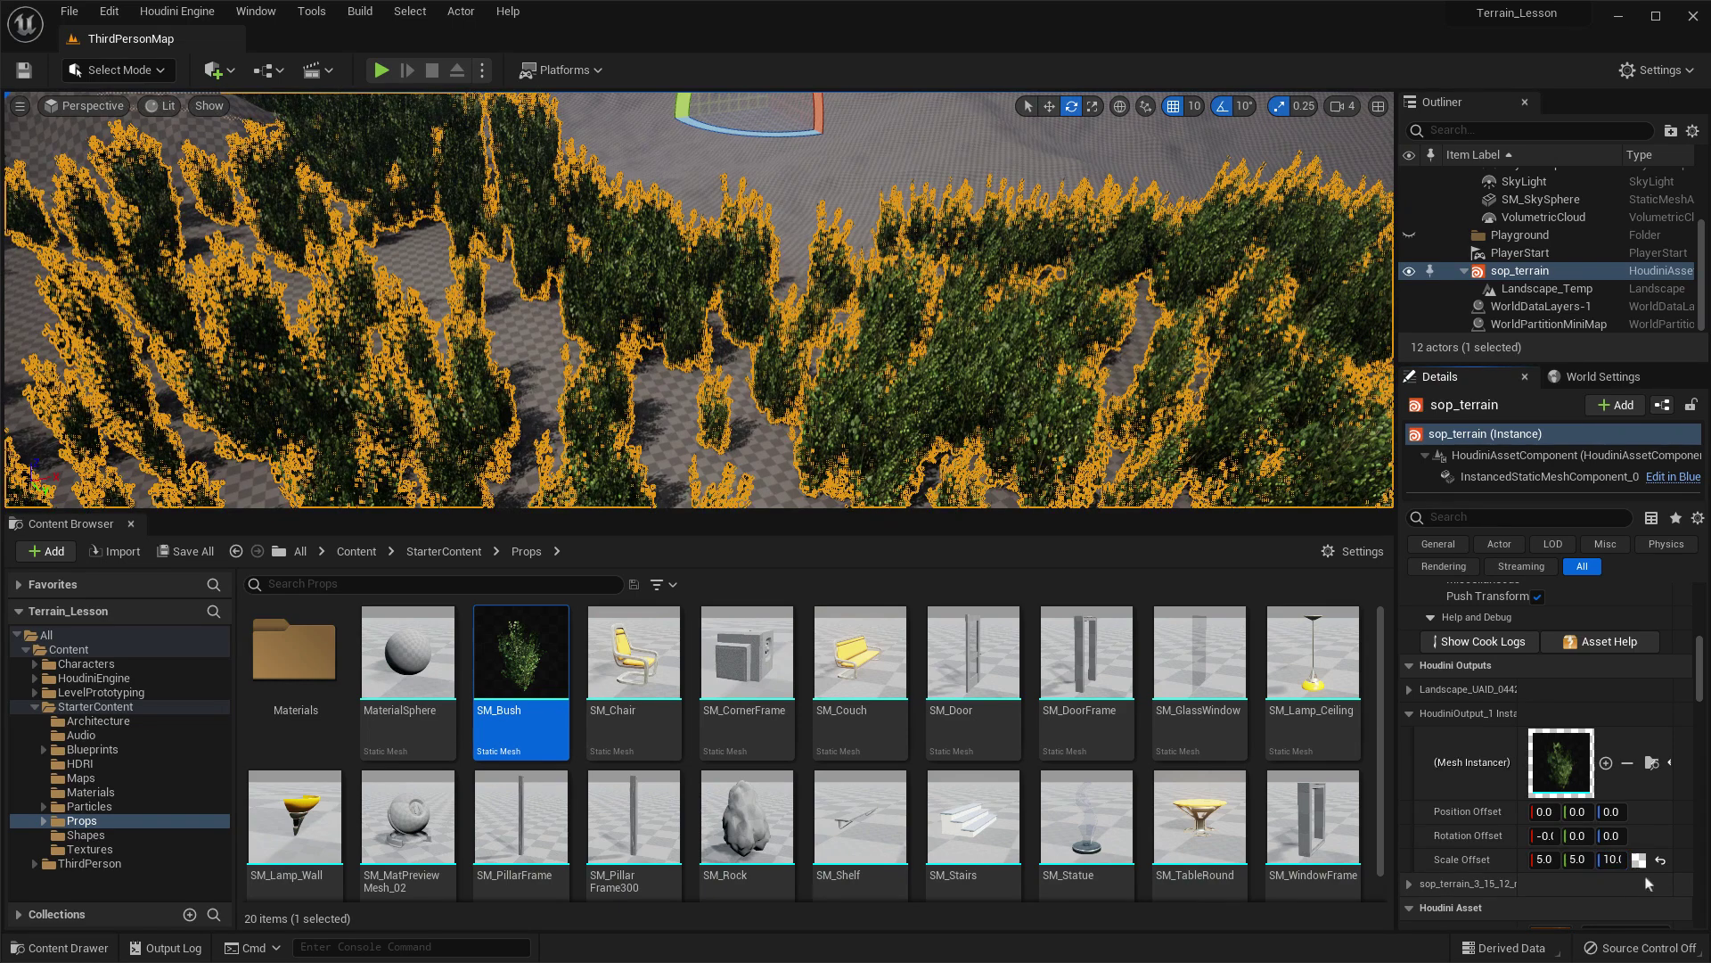
Assign the M_Ground_Grass material to sop_terrain's Landscape output, found by searching 'gra'.
{"action": "left_click", "coordinate": [847, 180]}
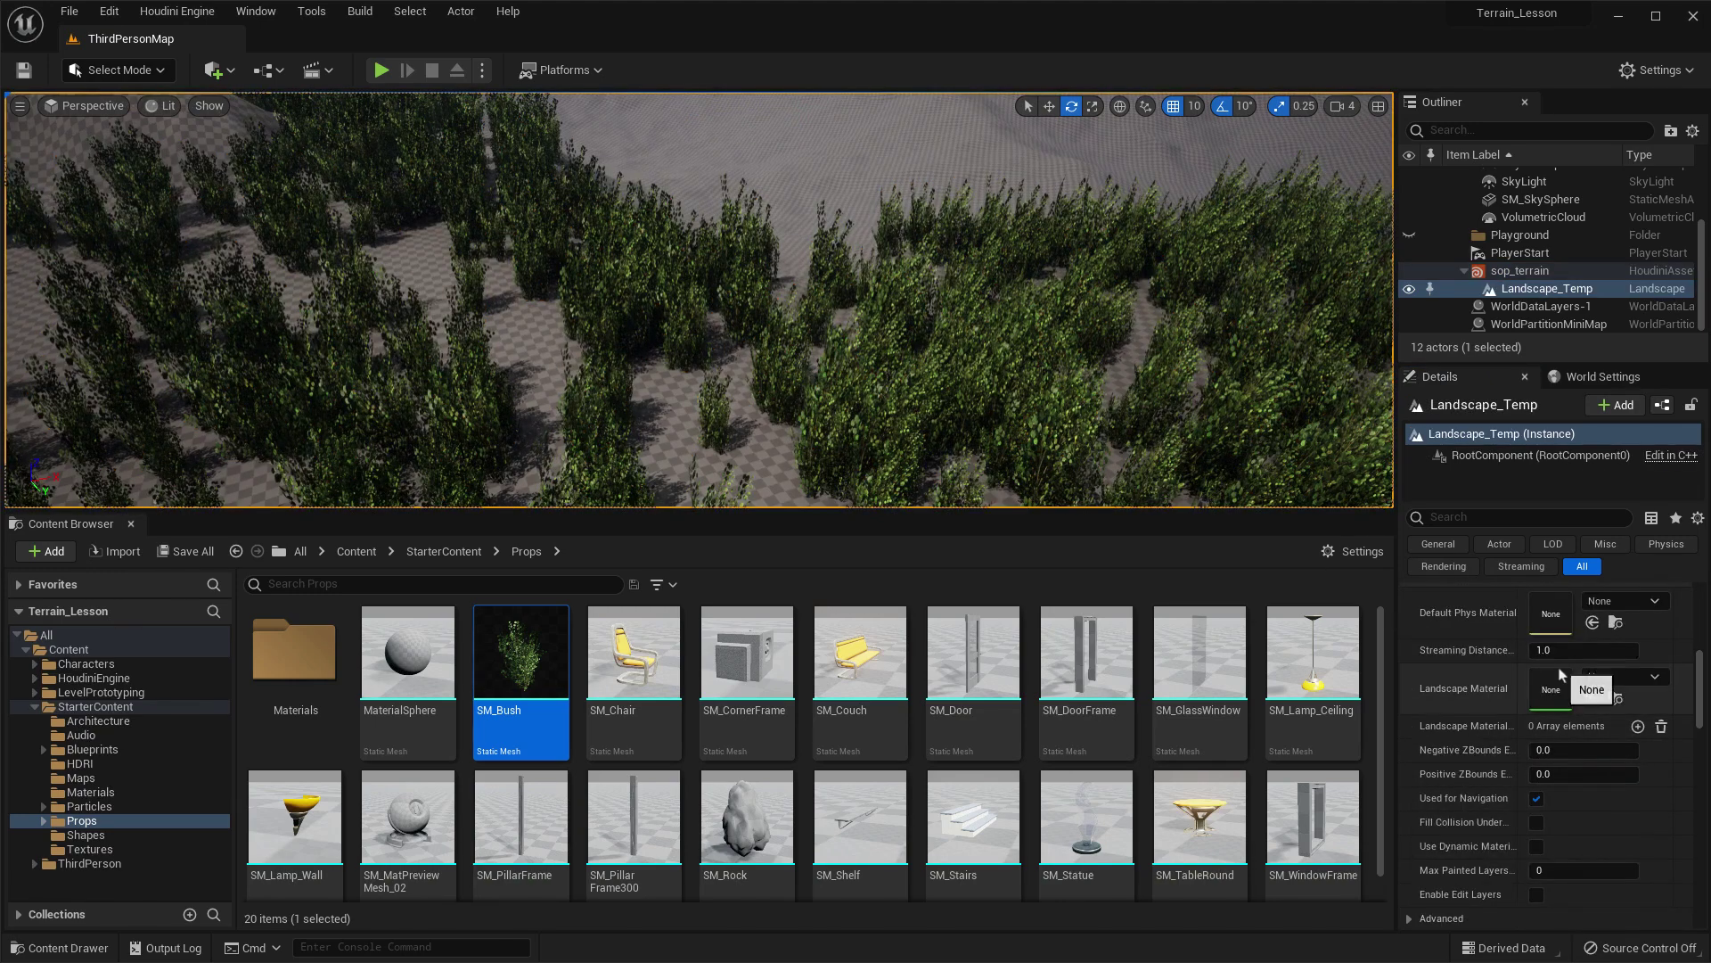
{"action": "left_click", "coordinate": [1518, 276]}
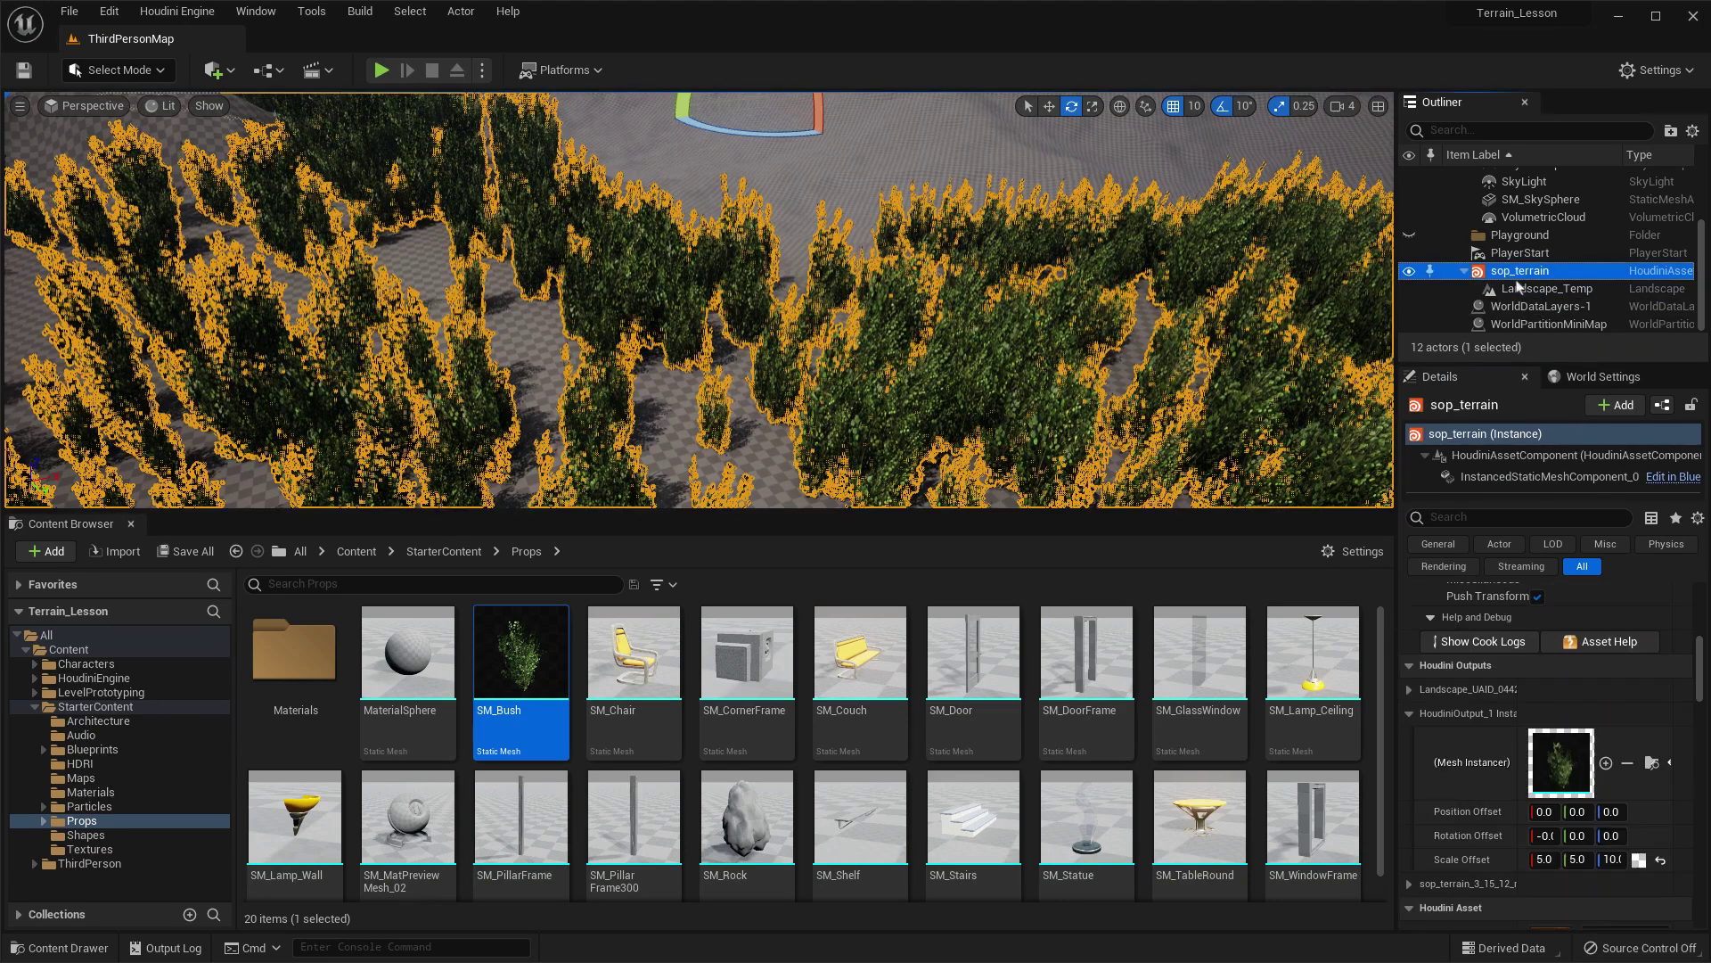
{"action": "left_click", "coordinate": [1410, 689]}
{"action": "scroll", "coordinate": [1560, 758], "scroll_direction": "down", "scroll_amount": 2}
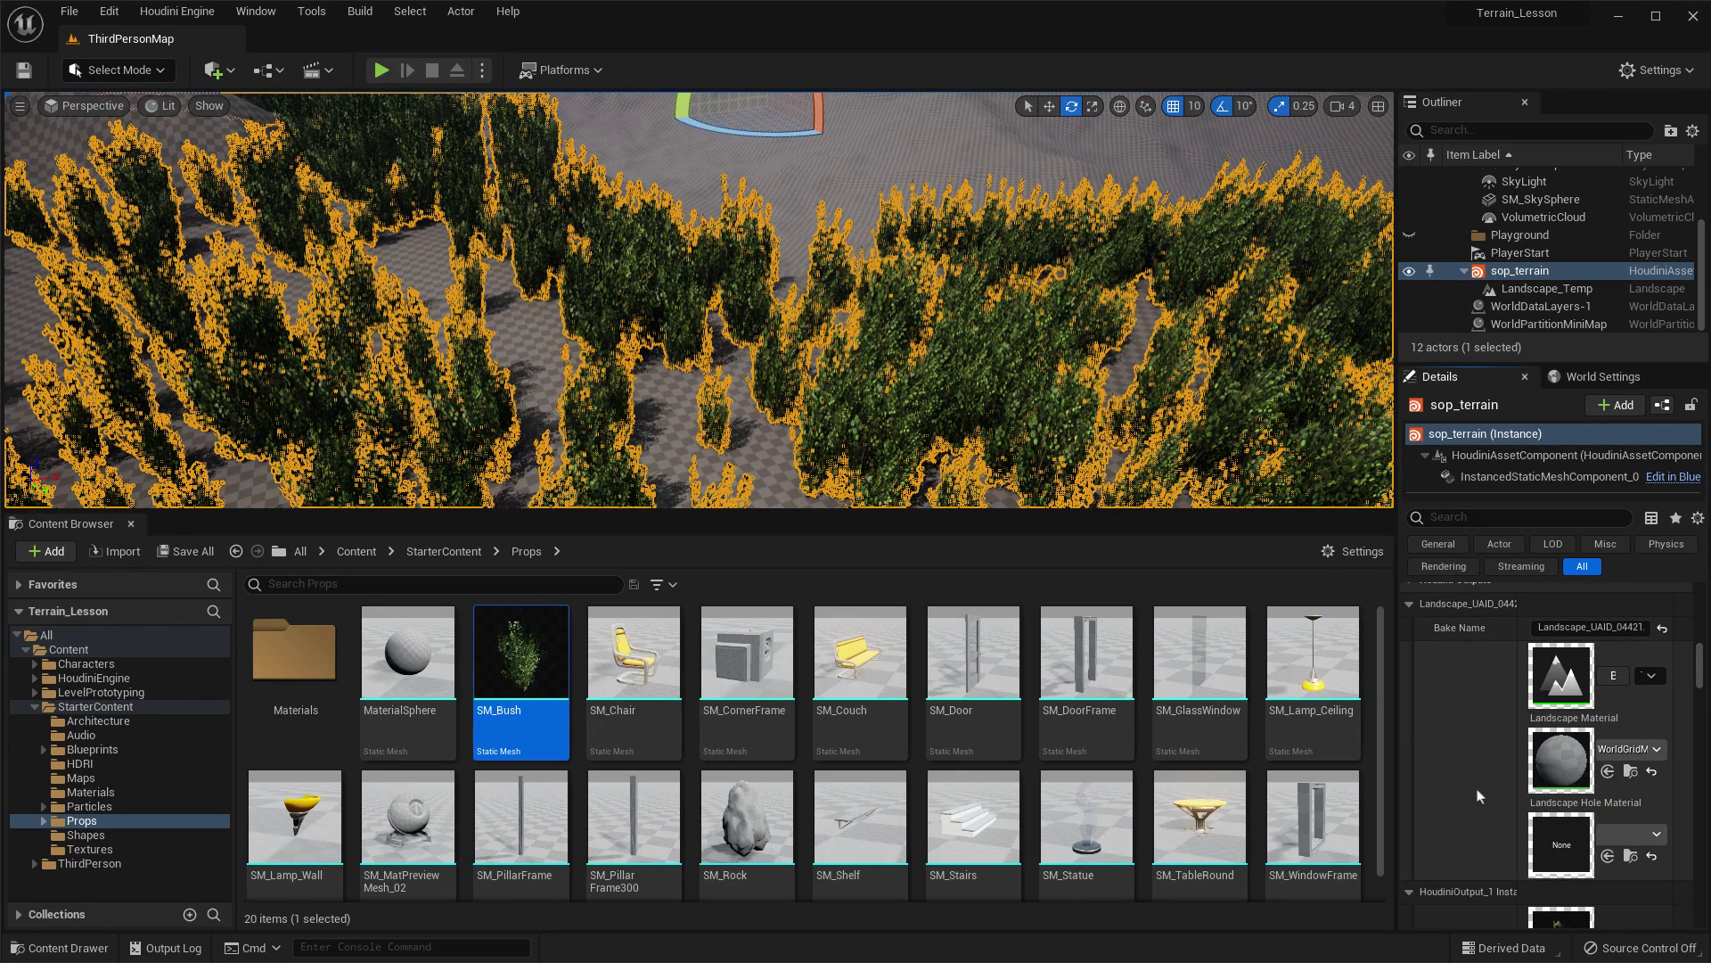
{"action": "left_click", "coordinate": [1651, 750]}
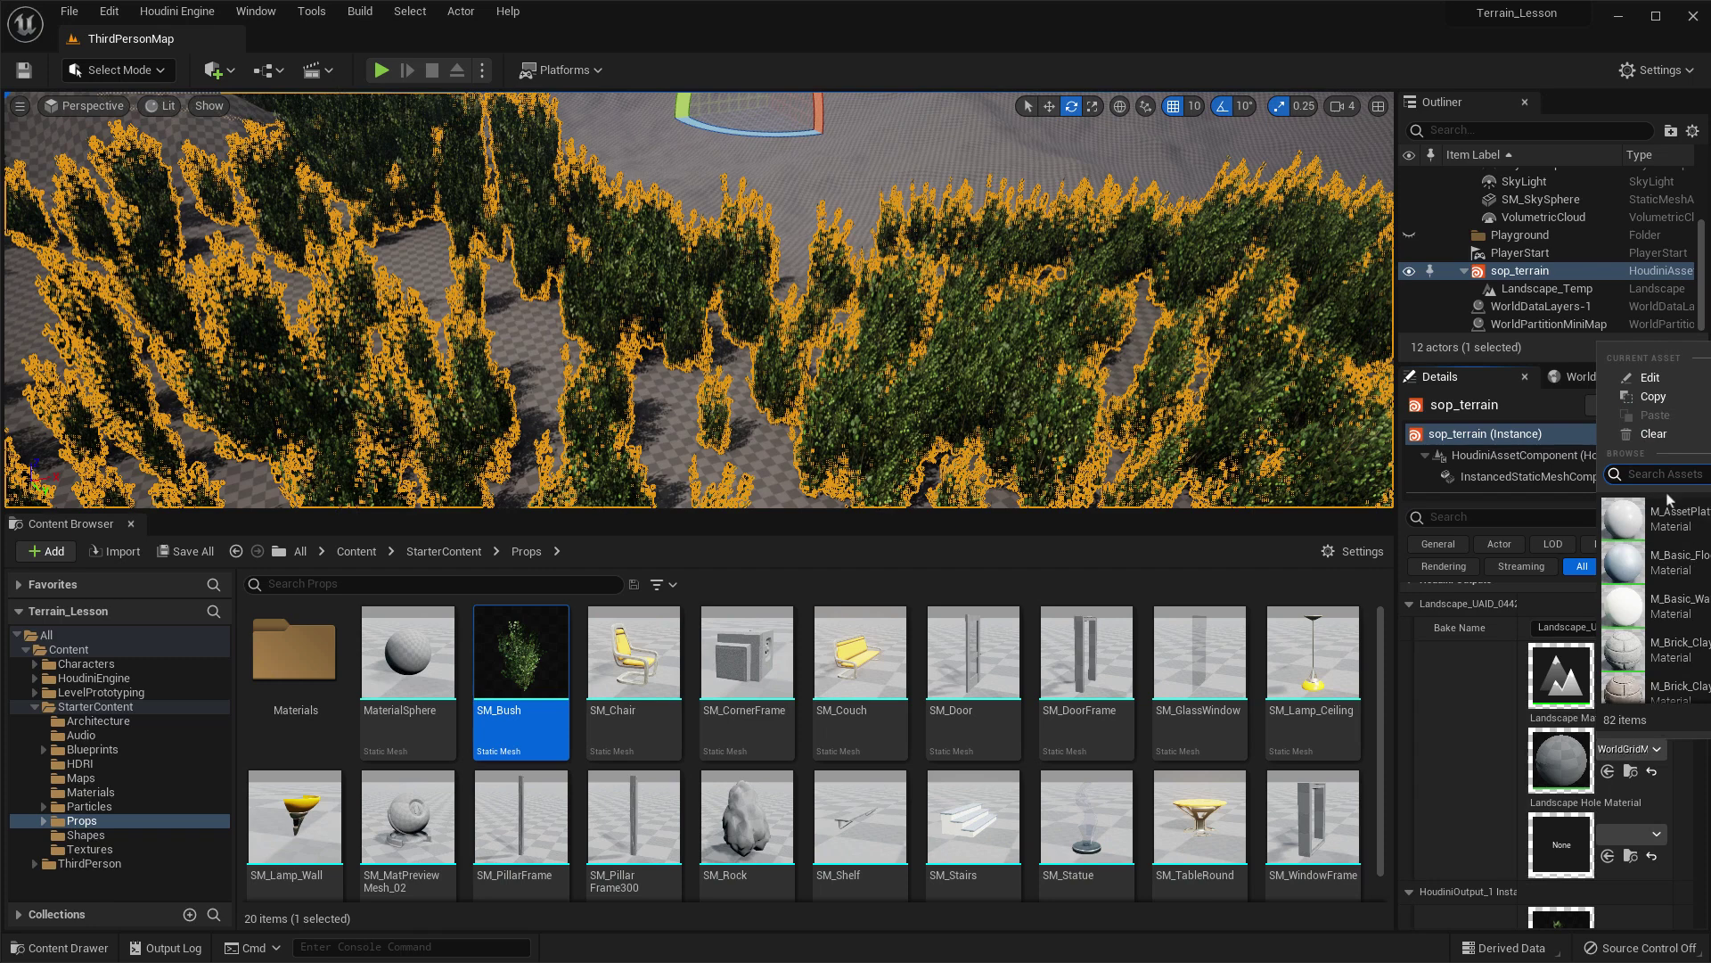
{"action": "type", "text": "grass"}
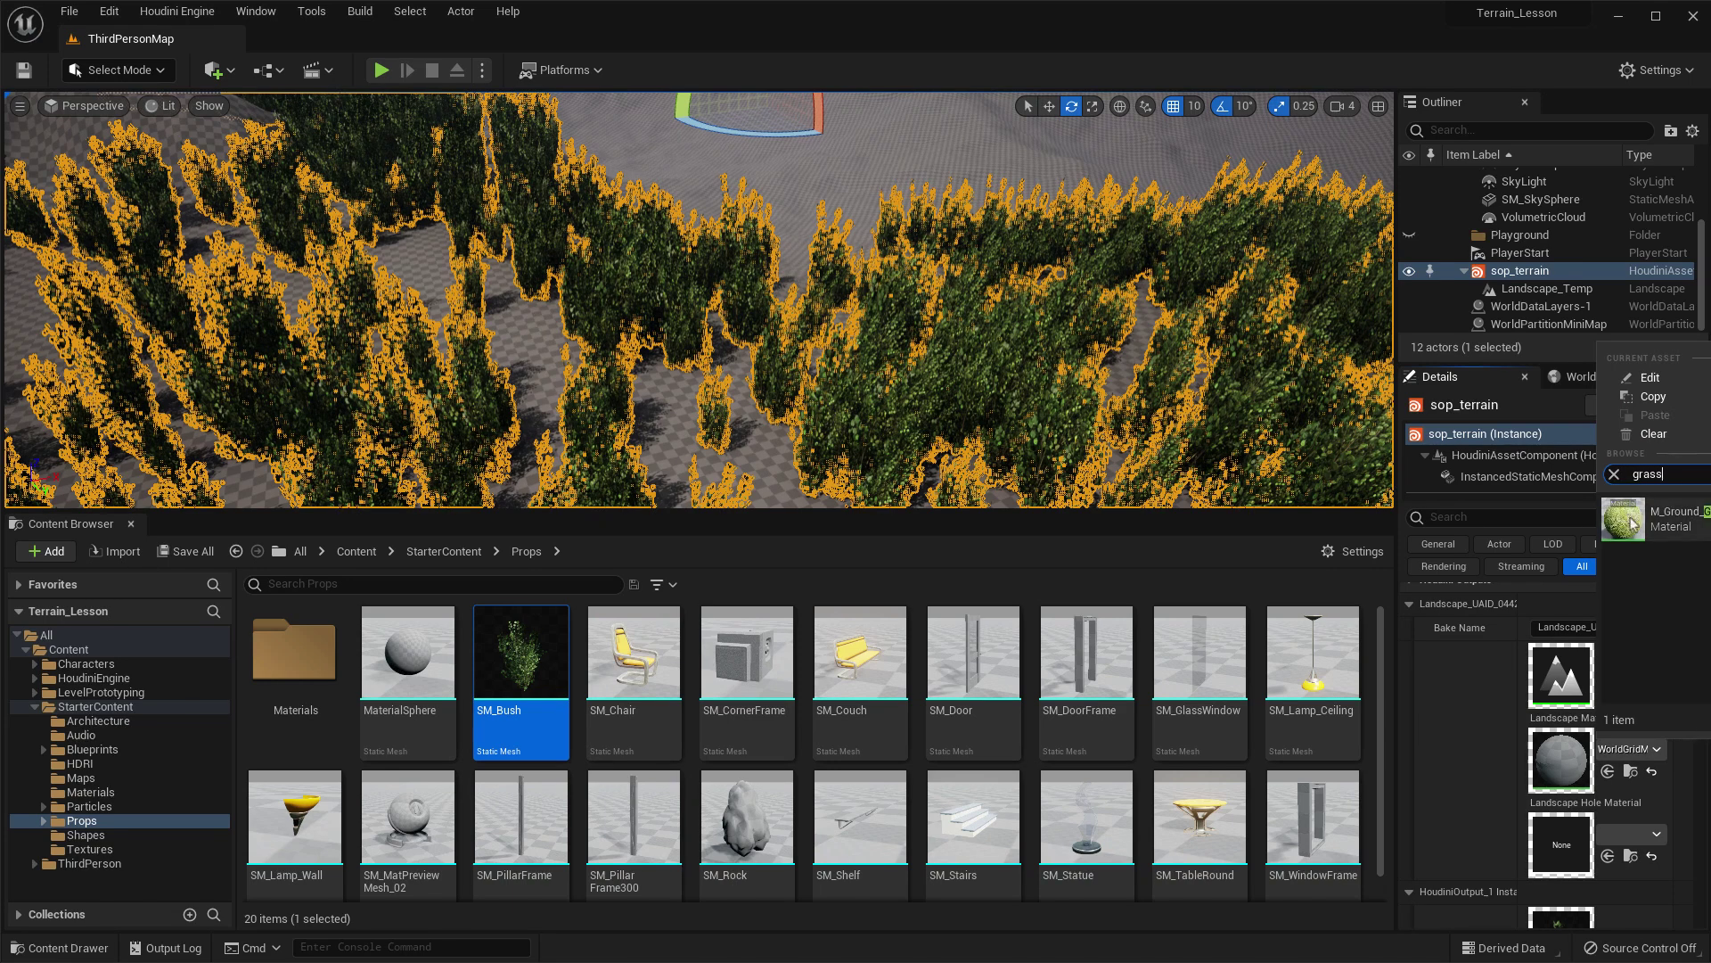
{"action": "left_click", "coordinate": [1631, 524]}
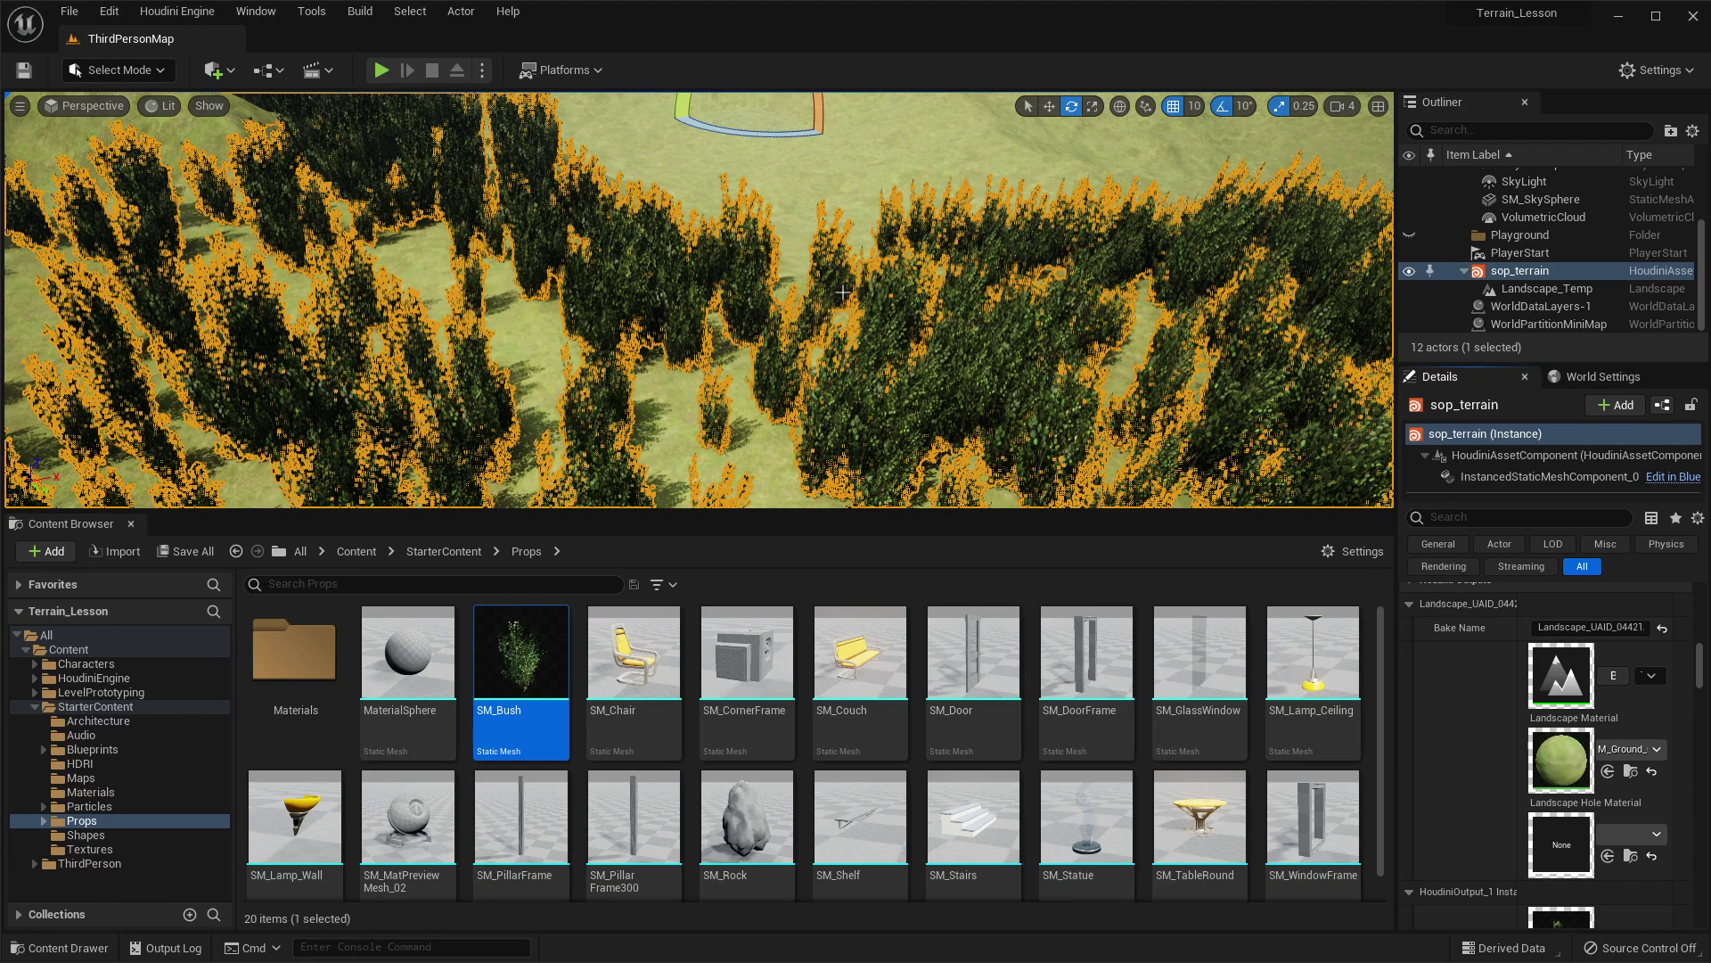
Frame sop_terrain, close the Content Browser, and adjust the zoom on the grassy terrain.
{"action": "key", "text": "r"}
{"action": "key", "text": "f"}
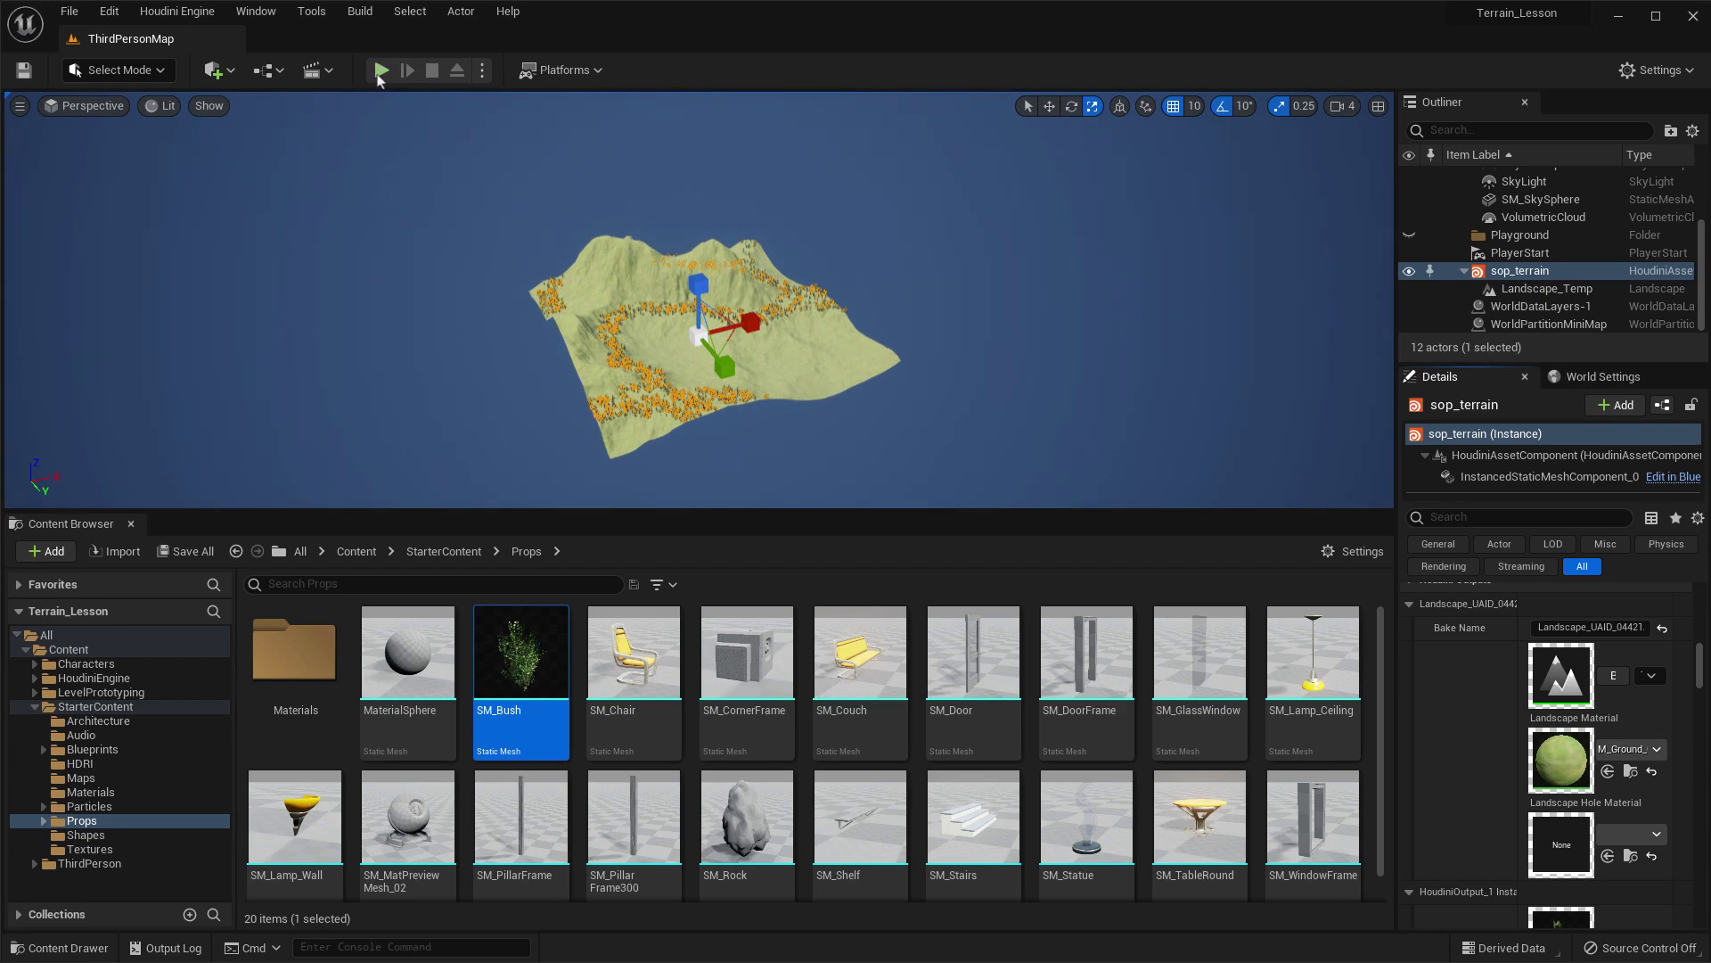
{"action": "left_click", "coordinate": [131, 524]}
{"action": "scroll", "coordinate": [785, 705], "scroll_direction": "down", "scroll_amount": 2}
{"action": "scroll", "coordinate": [781, 705], "scroll_direction": "up", "scroll_amount": 10}
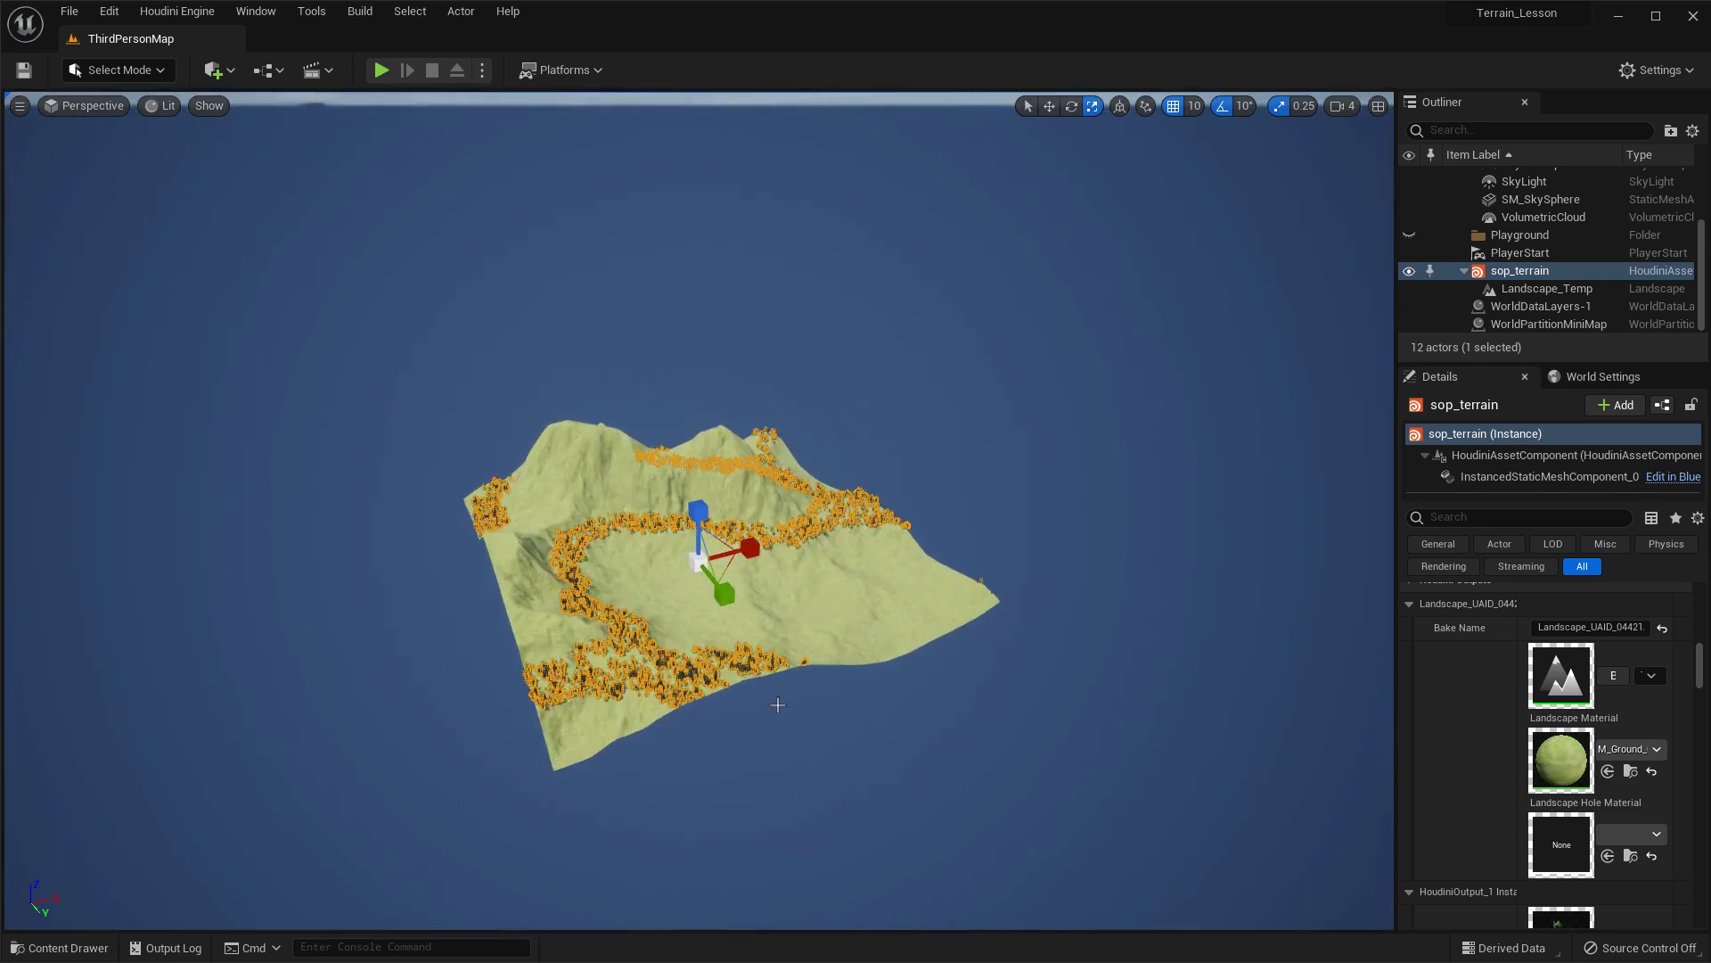
{"action": "scroll", "coordinate": [778, 705], "scroll_direction": "down", "scroll_amount": 4}
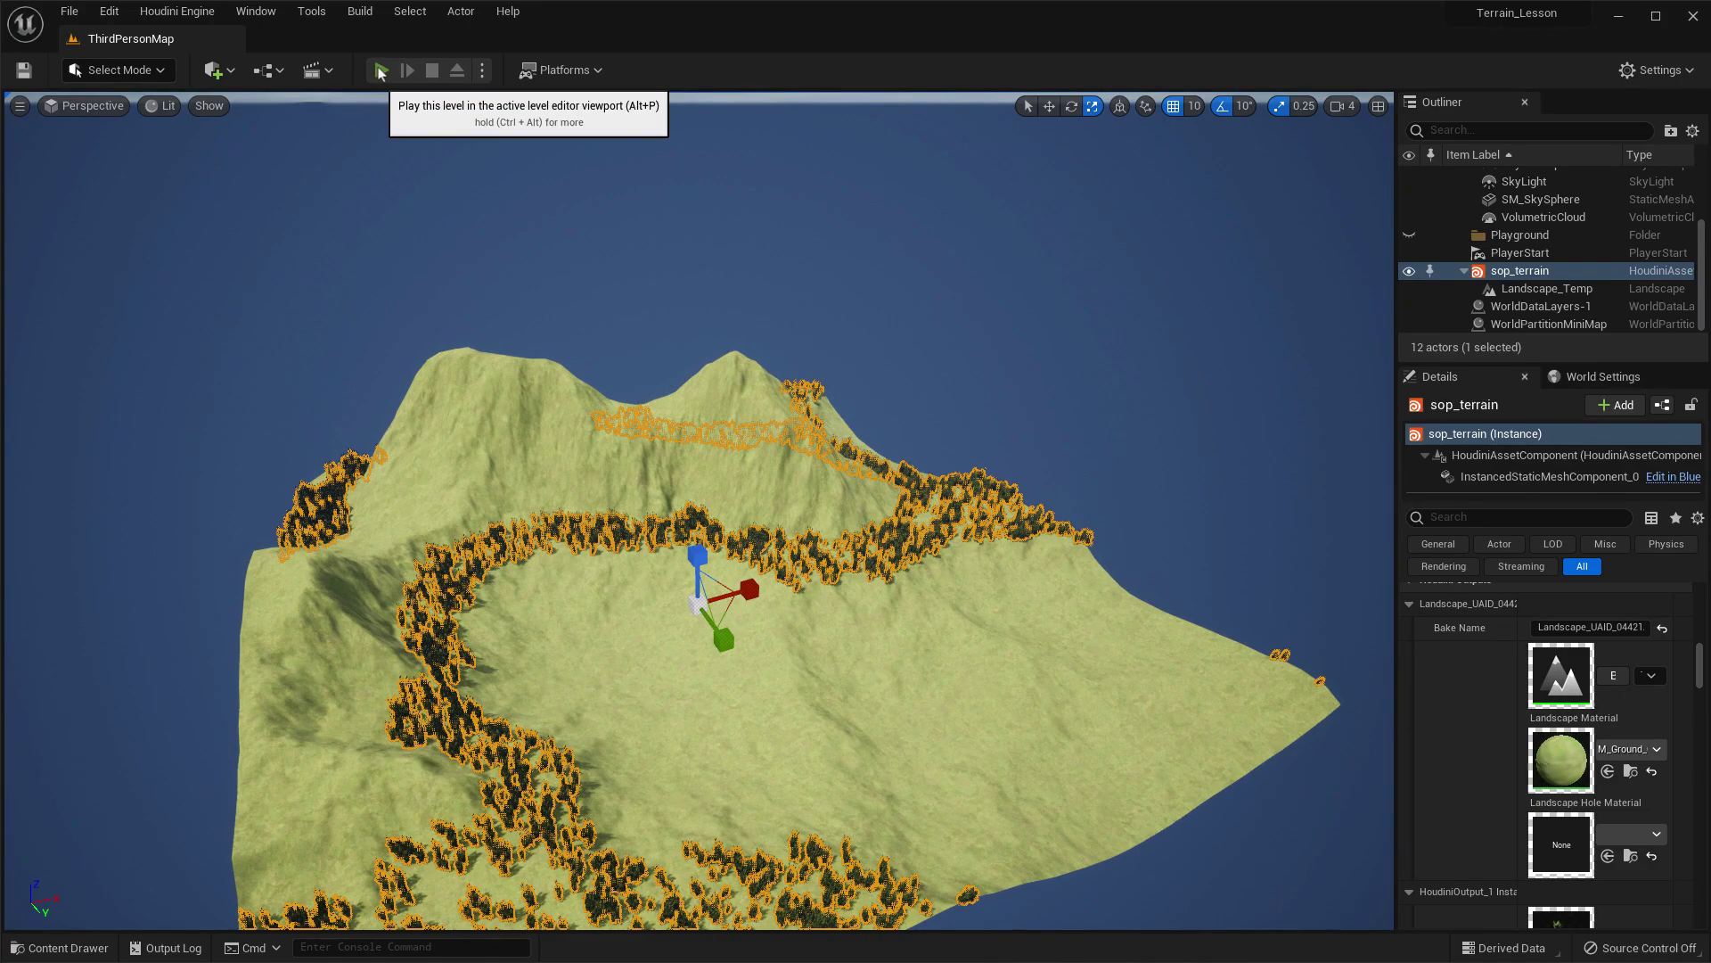
Start a Play-in-Editor session and capture the mouse in the game view.
{"action": "left_click", "coordinate": [381, 71]}
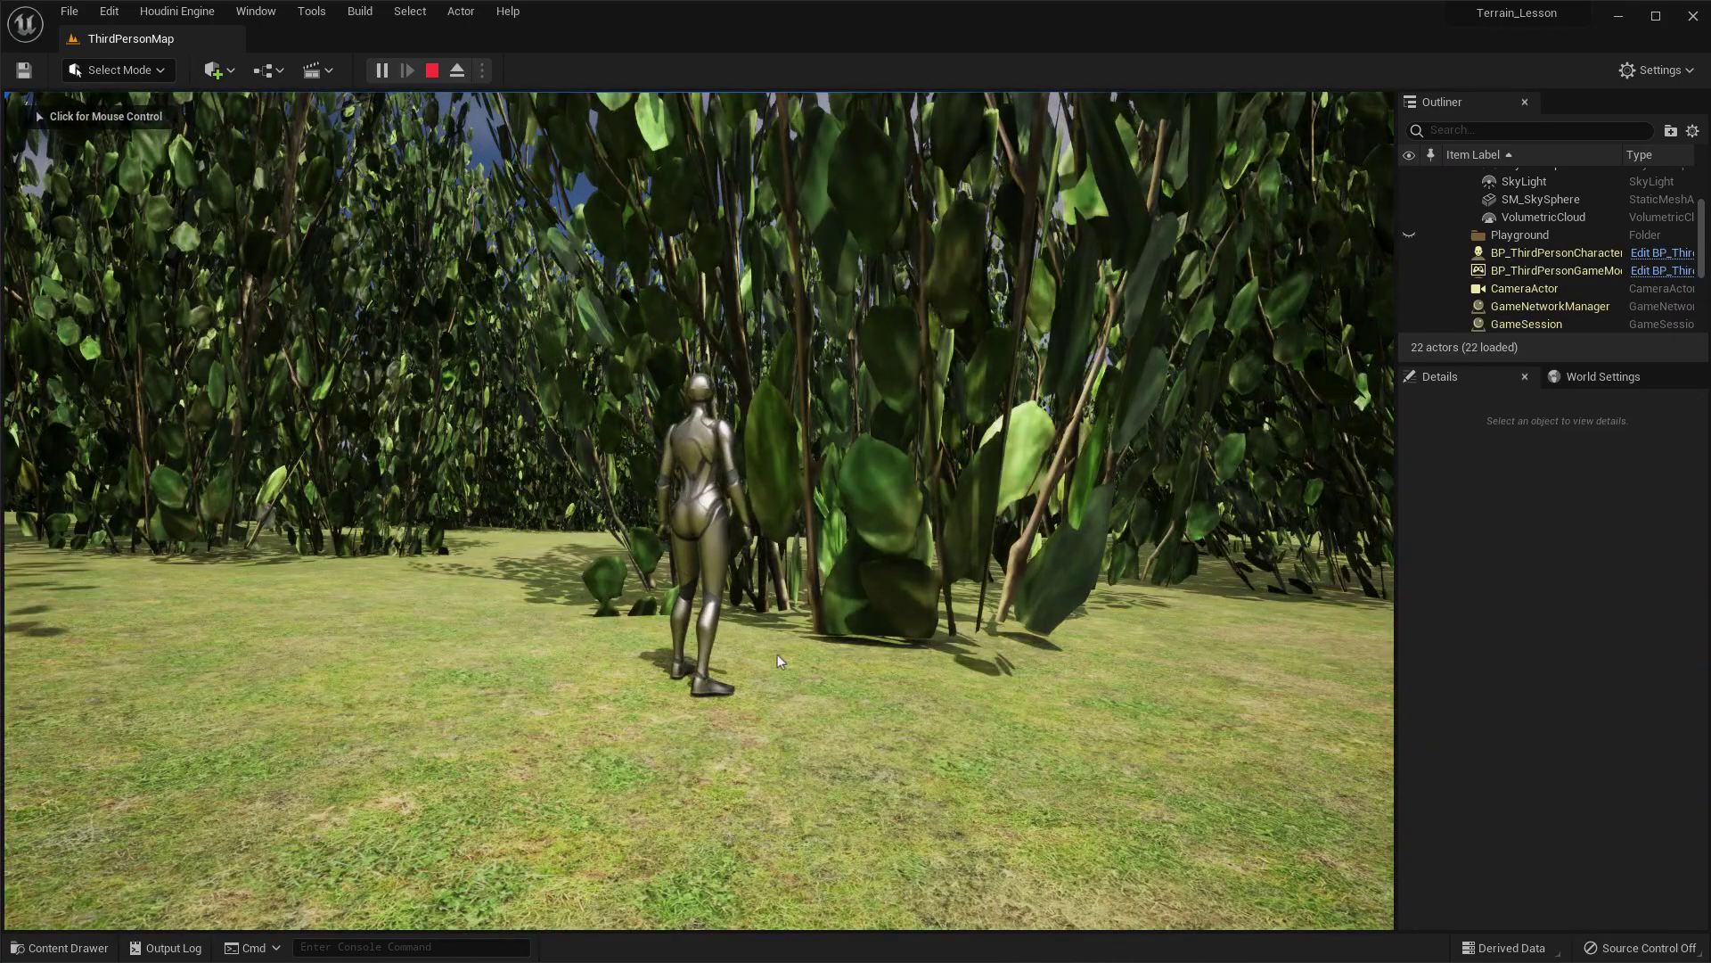
{"action": "left_click", "coordinate": [655, 555]}
{"action": "key", "text": "w"}
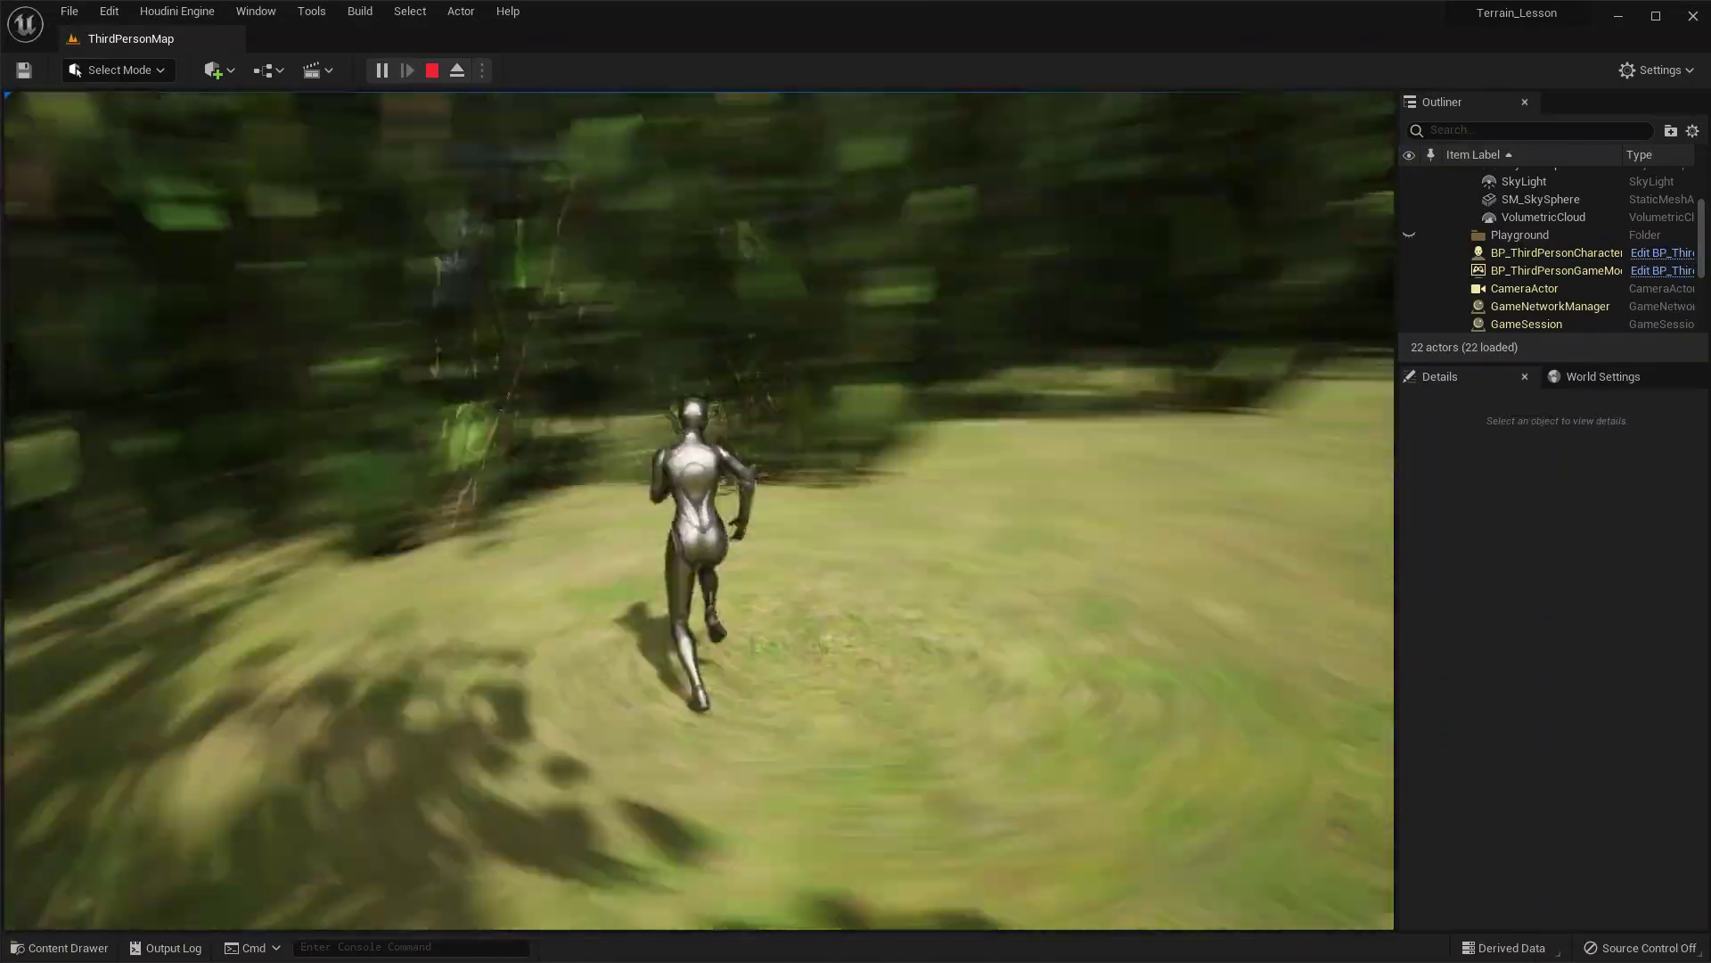
Run the character over the grassy slopes and past the tall bushes.
{"action": "key", "text": "w"}
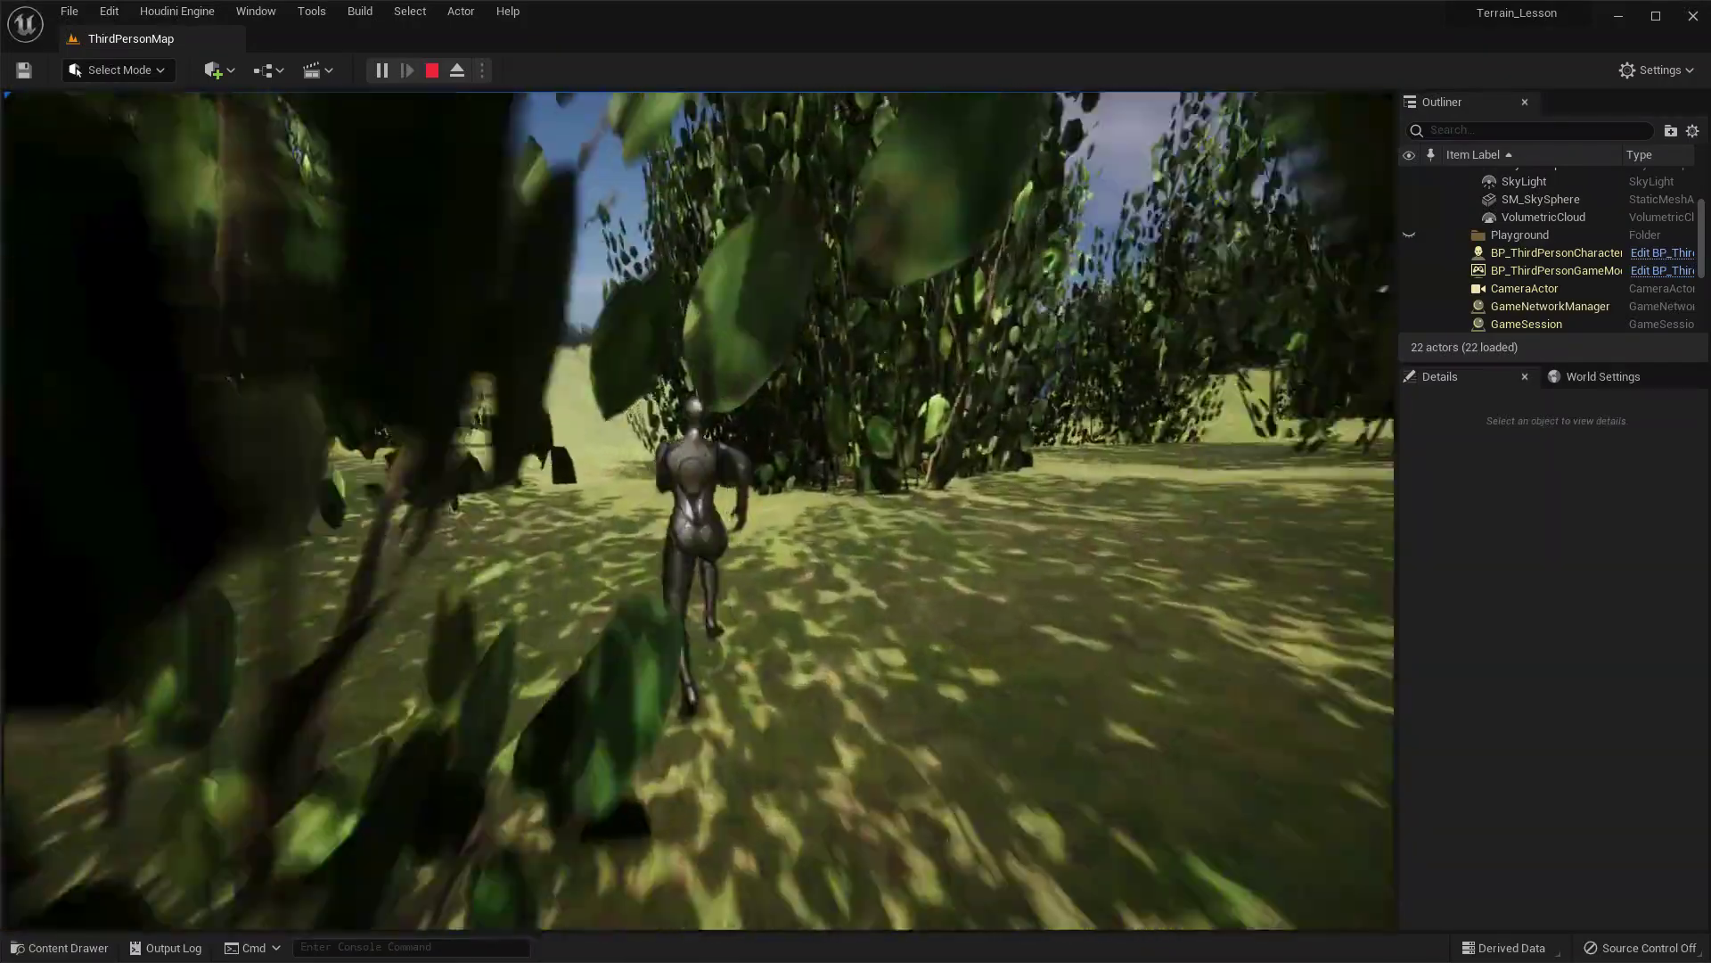
{"action": "key", "text": "w"}
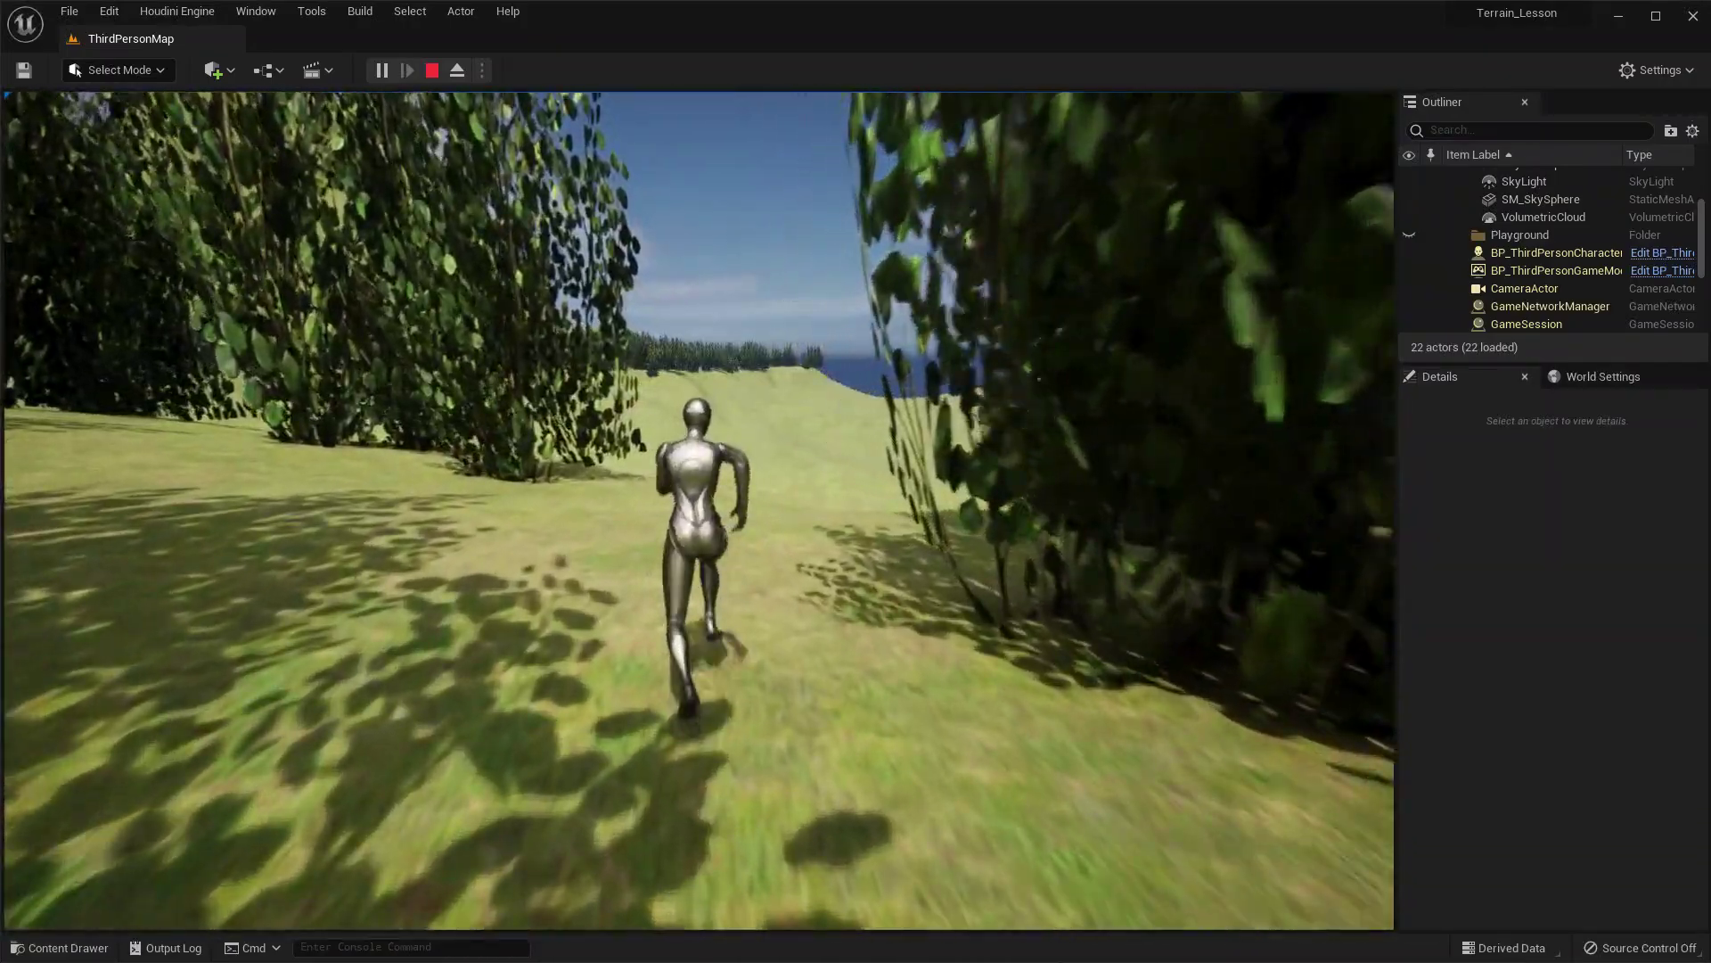
{"action": "key", "text": "w"}
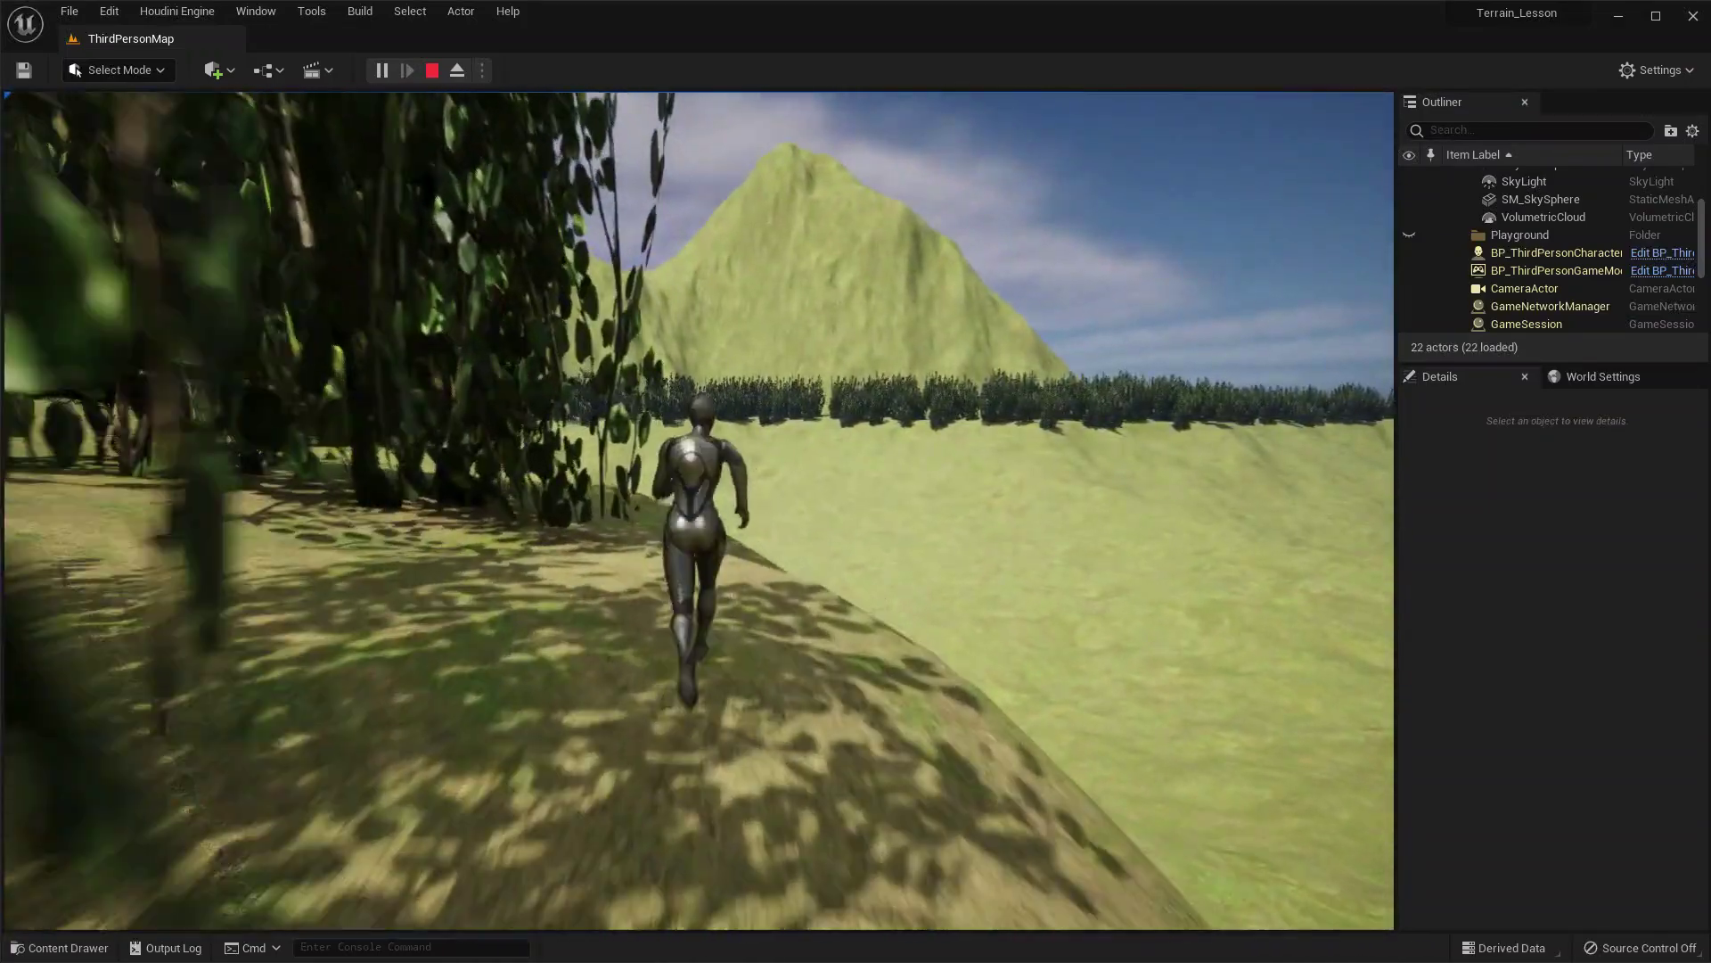
{"action": "key", "text": "w"}
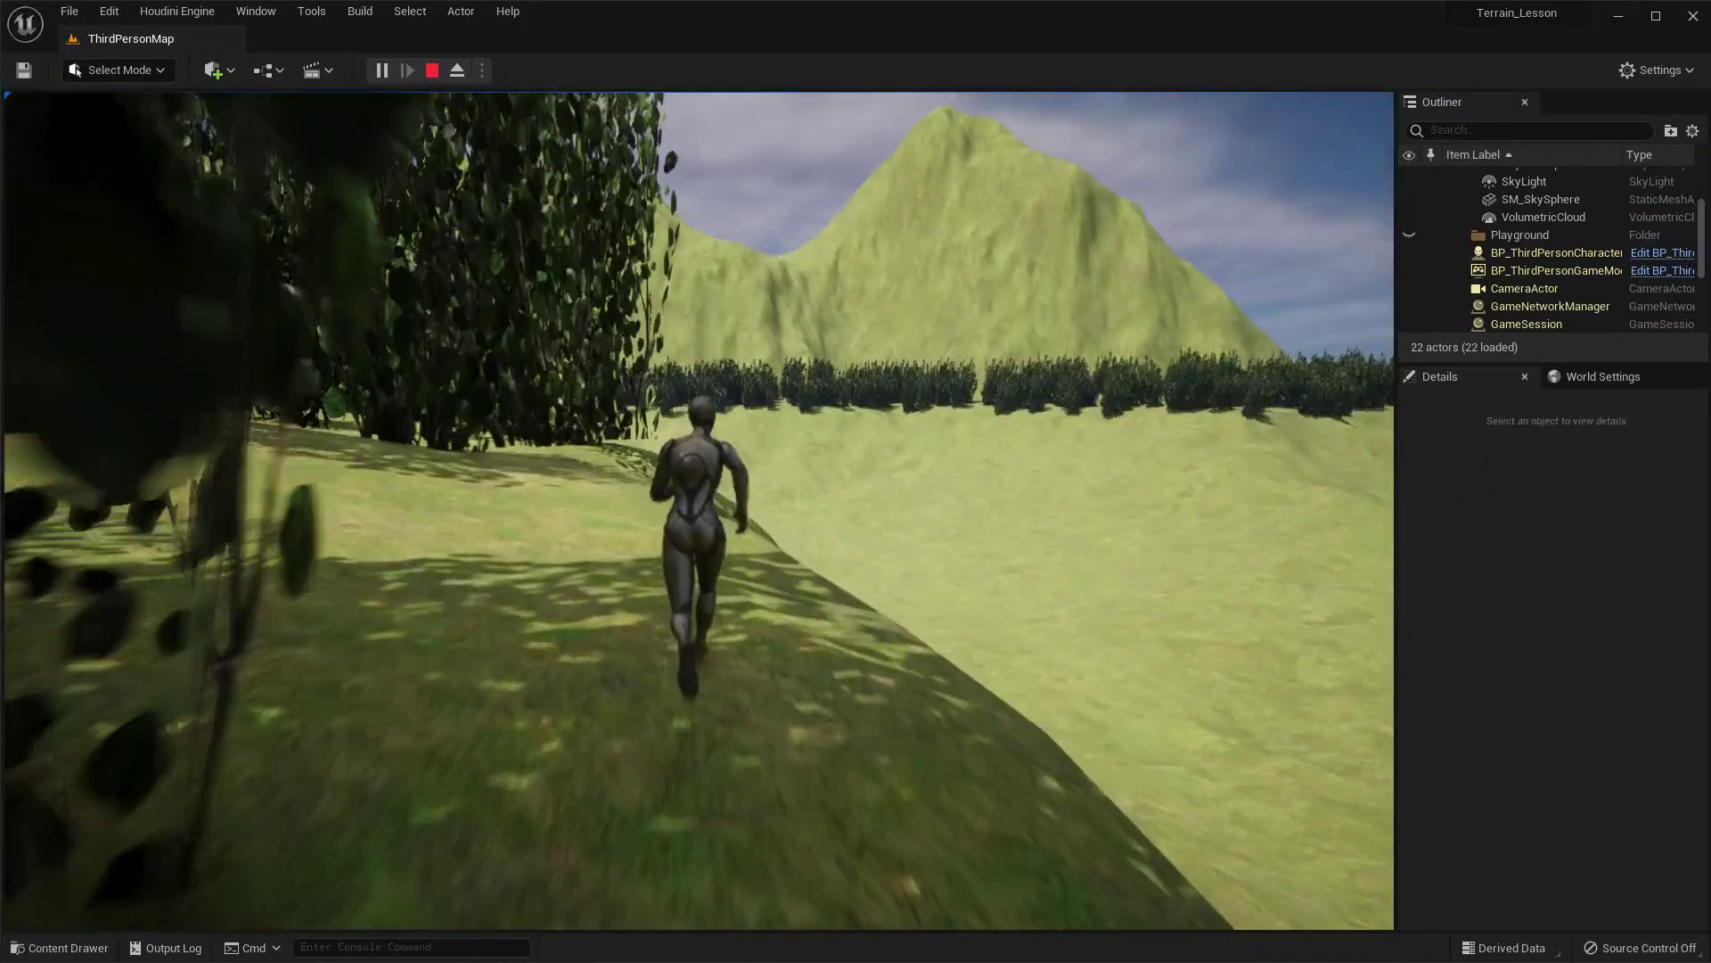
{"action": "key", "text": "w"}
{"action": "key", "text": "w"}
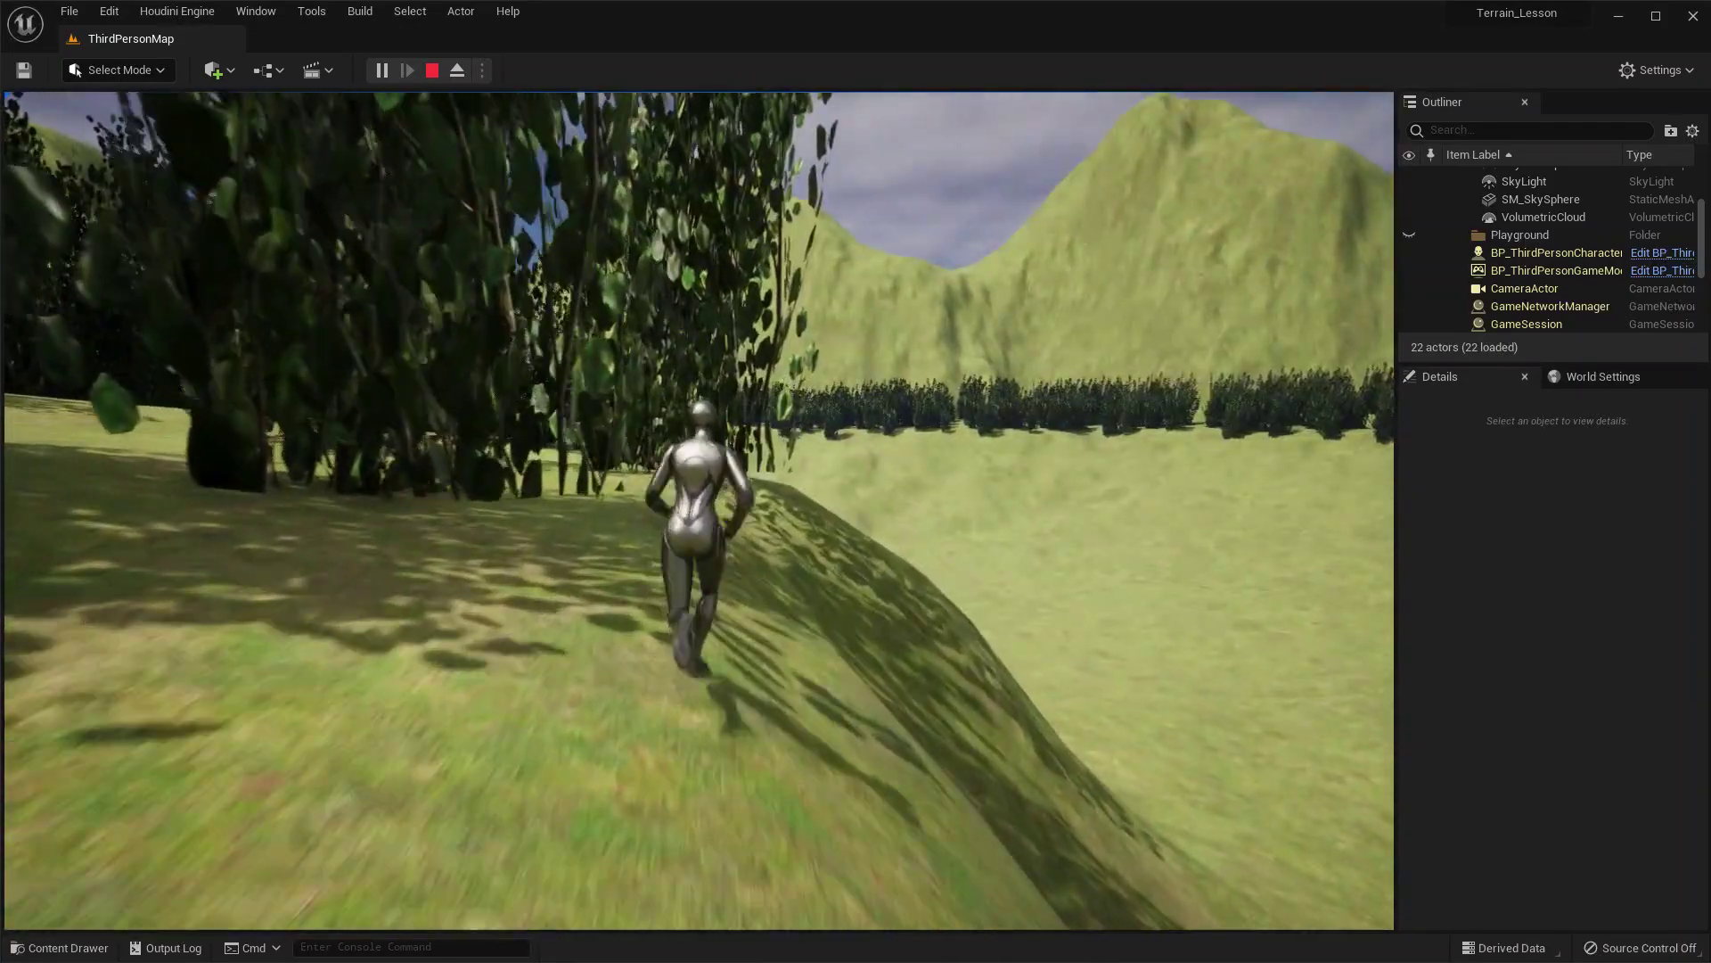
{"action": "key", "text": "w"}
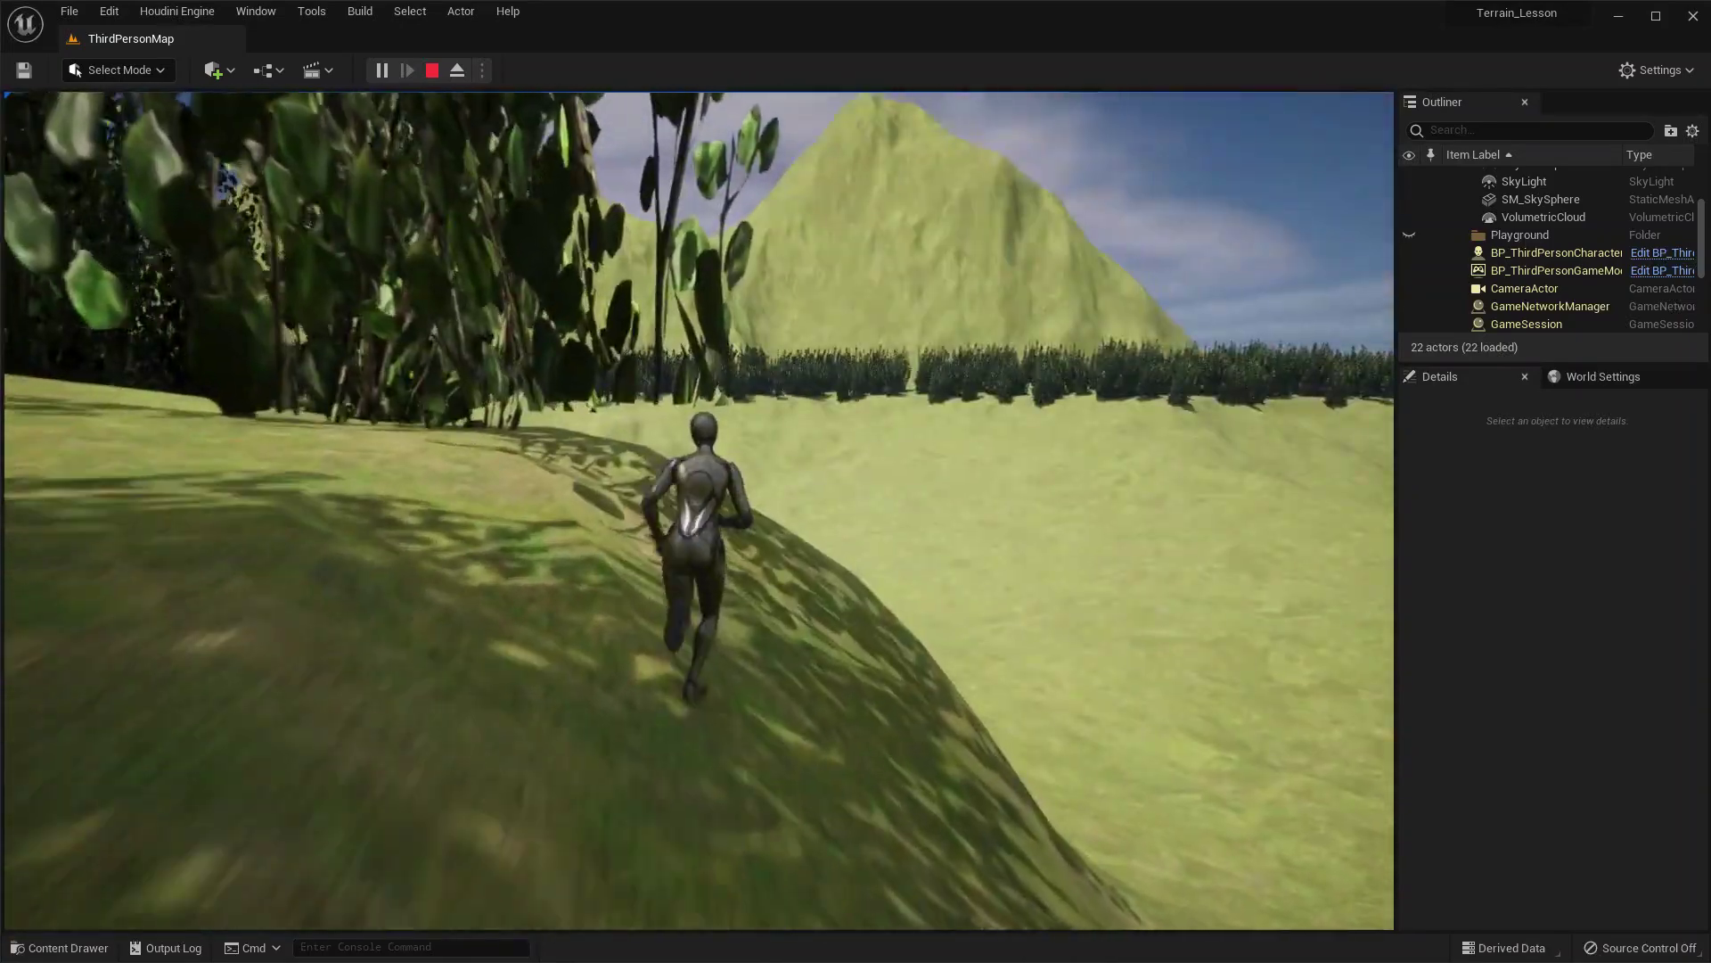
{"action": "key", "text": "w"}
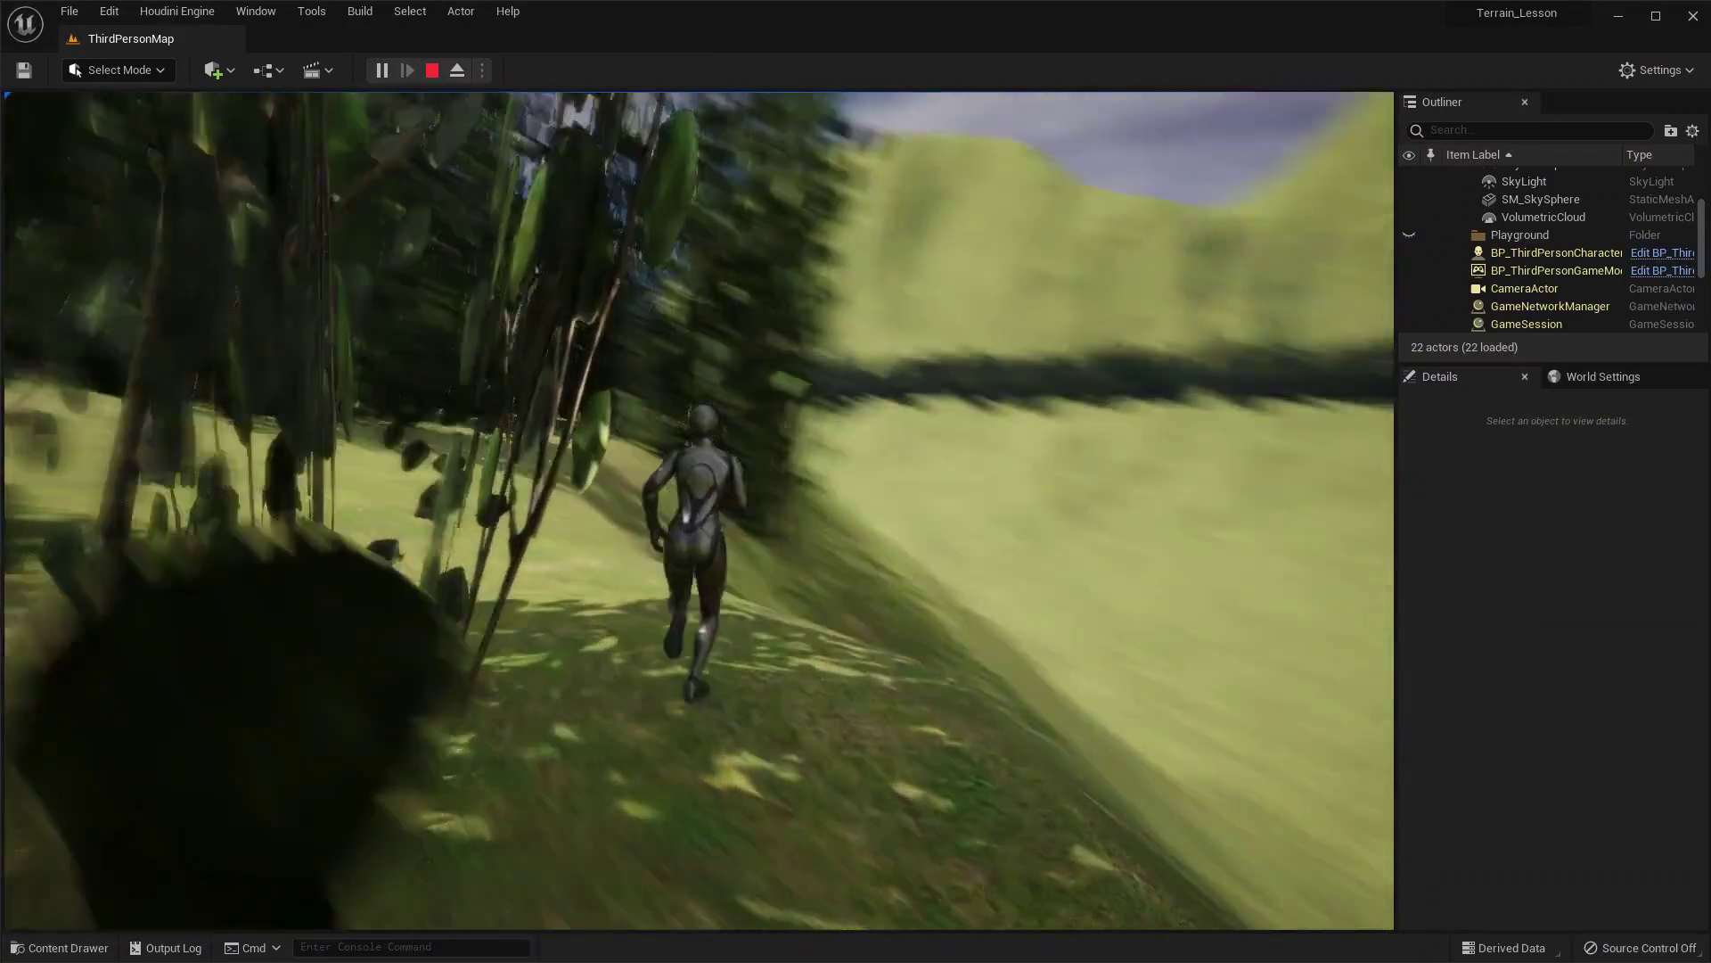